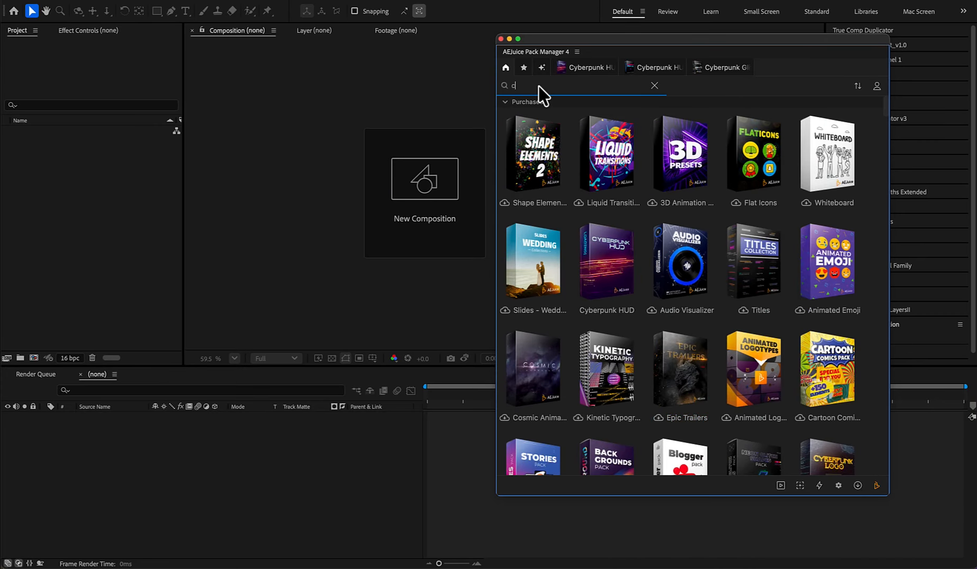
- Search the asset packs for "cyber" and look through the Cyberpunk HUD, Cyberpunk HUD 2 and Cyberpunk Glitch packs
{"action": "type", "text": "yber"}
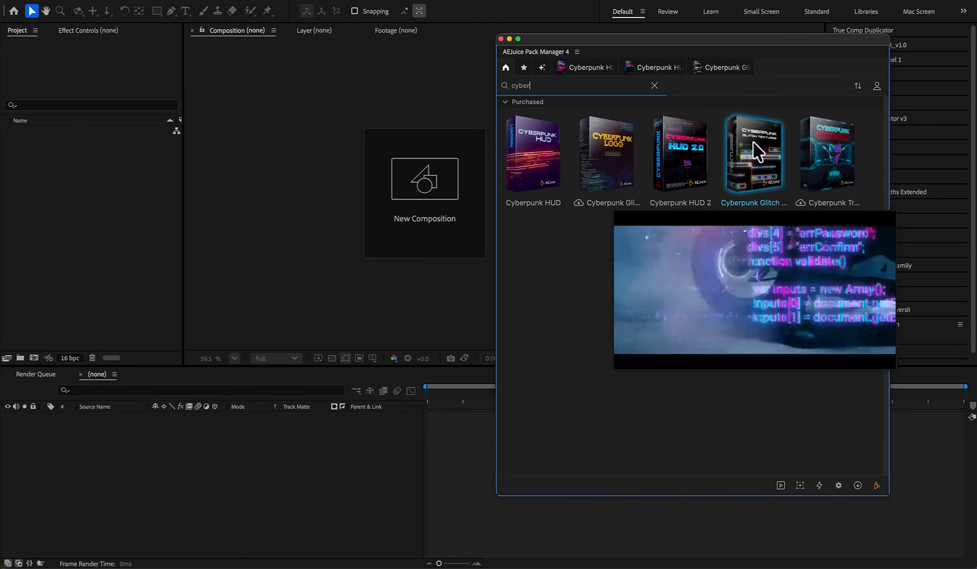
{"action": "left_click", "coordinate": [589, 69]}
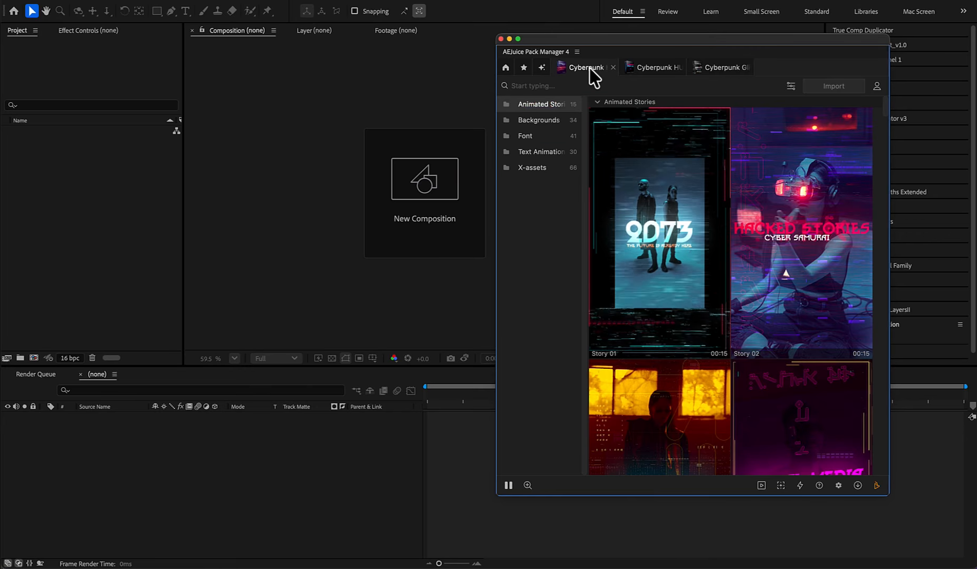
{"action": "left_click", "coordinate": [664, 68]}
{"action": "left_click", "coordinate": [720, 70]}
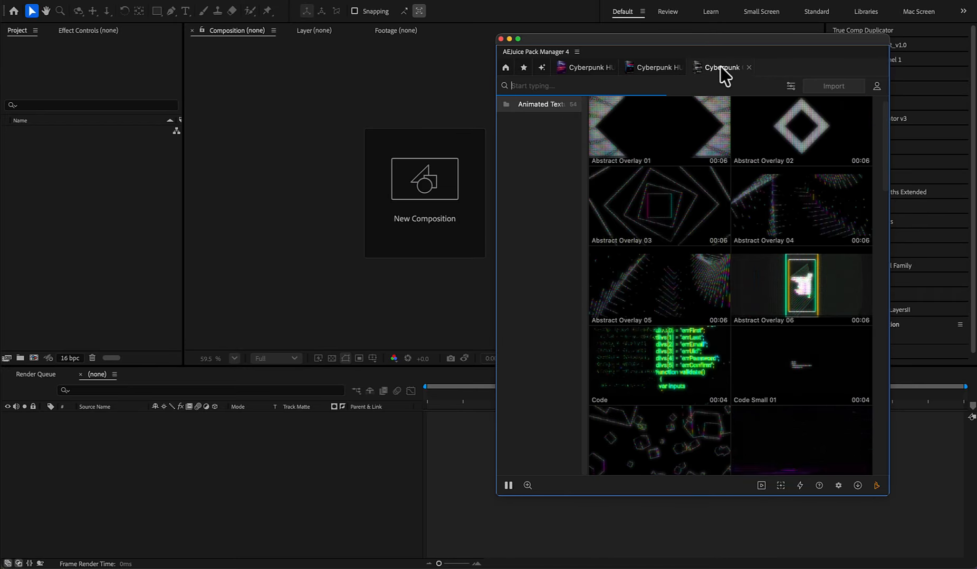
{"action": "left_click", "coordinate": [590, 70]}
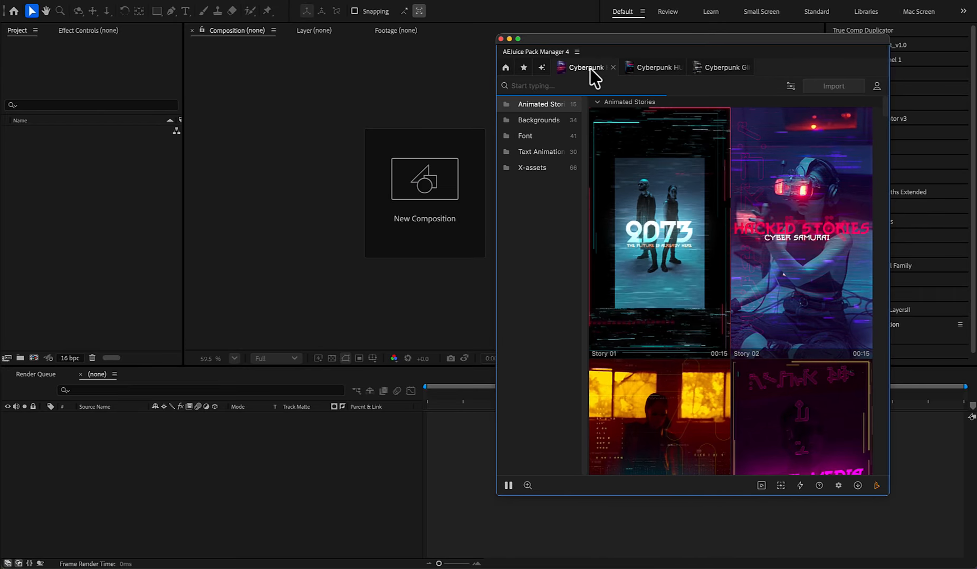
- Create a composition named Text at HD 1920x1080, 29.97 fps, 20 seconds long, with the Classic 3D renderer
{"action": "left_click_drag", "start_coordinate": [625, 48], "coordinate": [764, 70]}
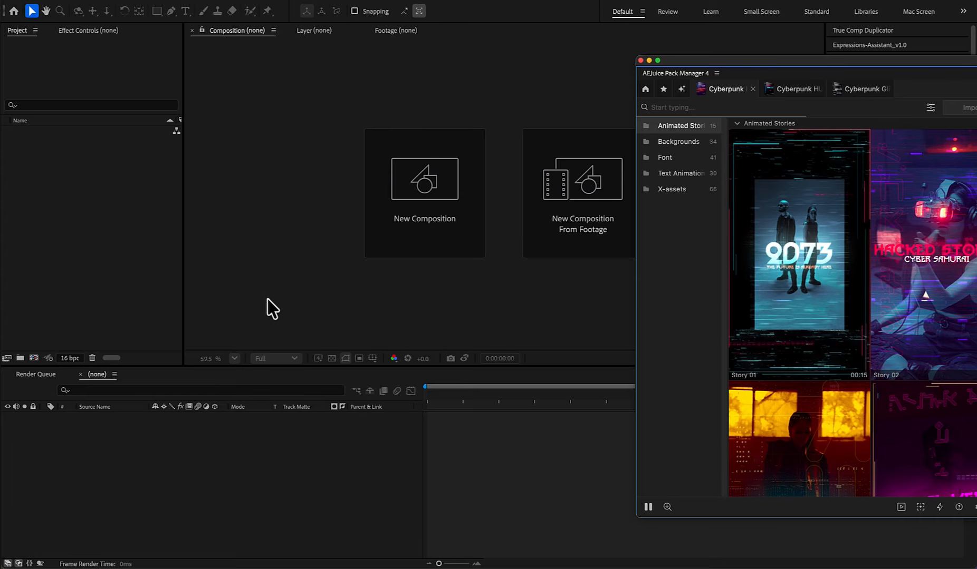
{"action": "left_click", "coordinate": [421, 201]}
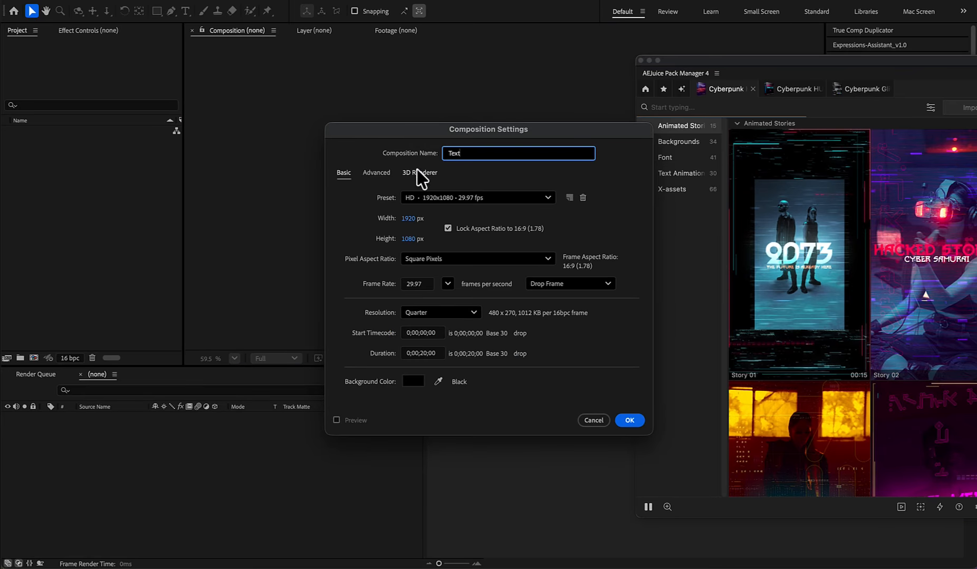
{"action": "left_click", "coordinate": [417, 172]}
{"action": "left_click", "coordinate": [410, 229]}
{"action": "left_click", "coordinate": [410, 250]}
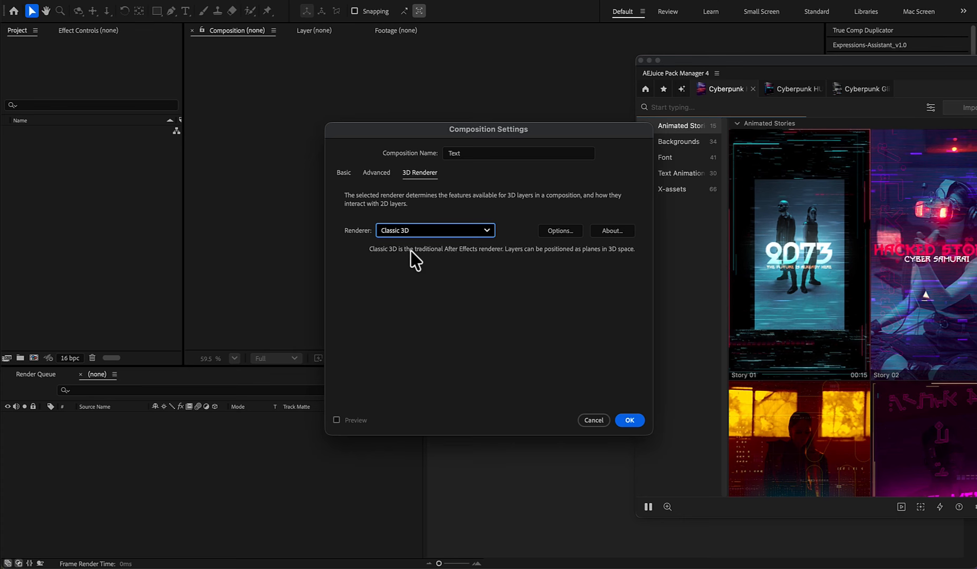
{"action": "left_click", "coordinate": [375, 174]}
{"action": "left_click", "coordinate": [343, 173]}
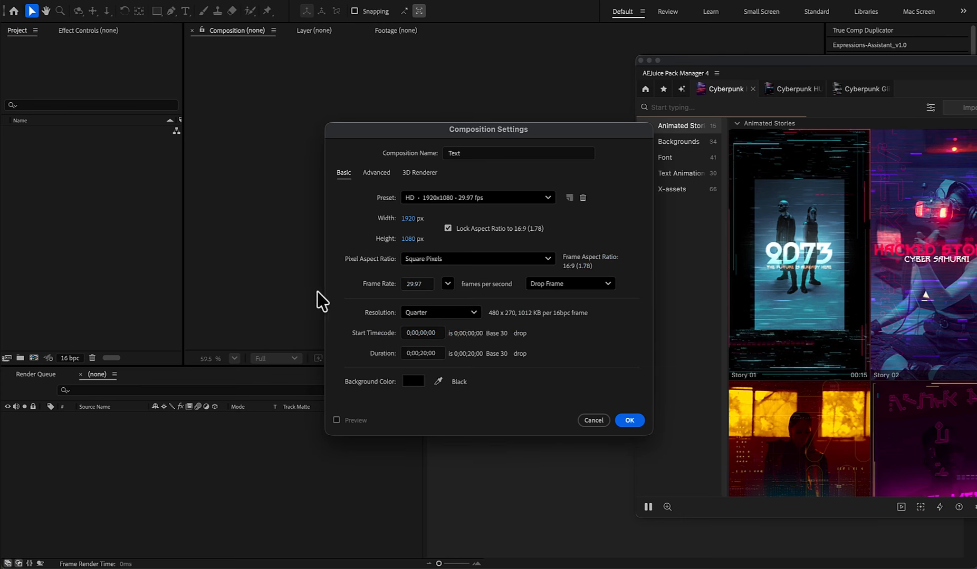
{"action": "left_click", "coordinate": [629, 421]}
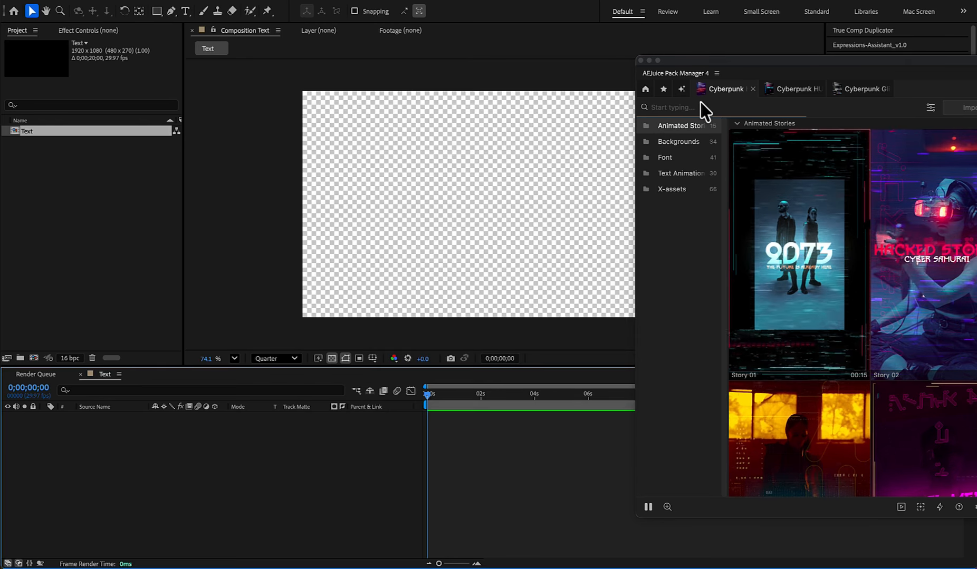
- Import Text Animation 24 from the Cyberpunk HUD pack into the Text composition and preview it at 0;00;02;28
{"action": "left_click_drag", "start_coordinate": [742, 70], "coordinate": [581, 77]}
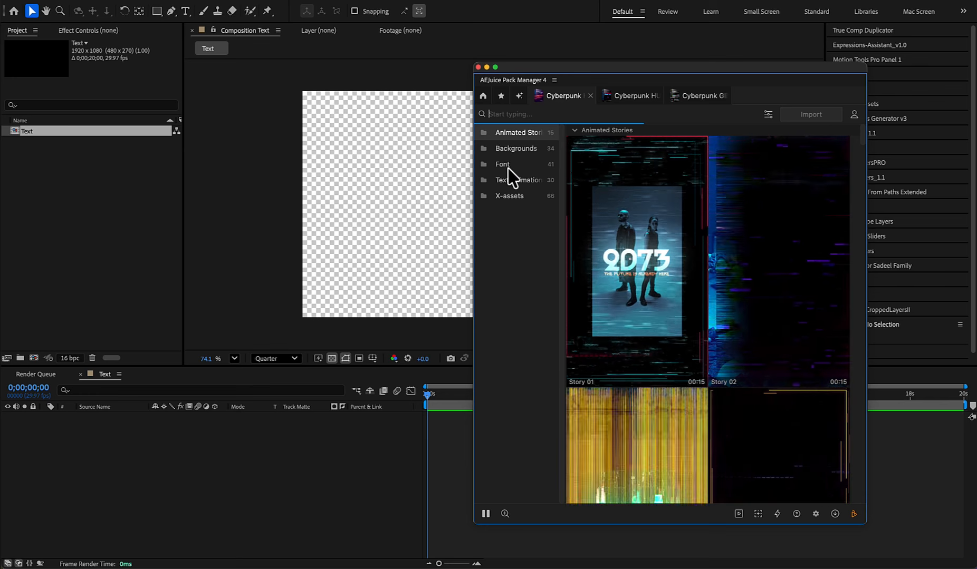
{"action": "left_click", "coordinate": [510, 181]}
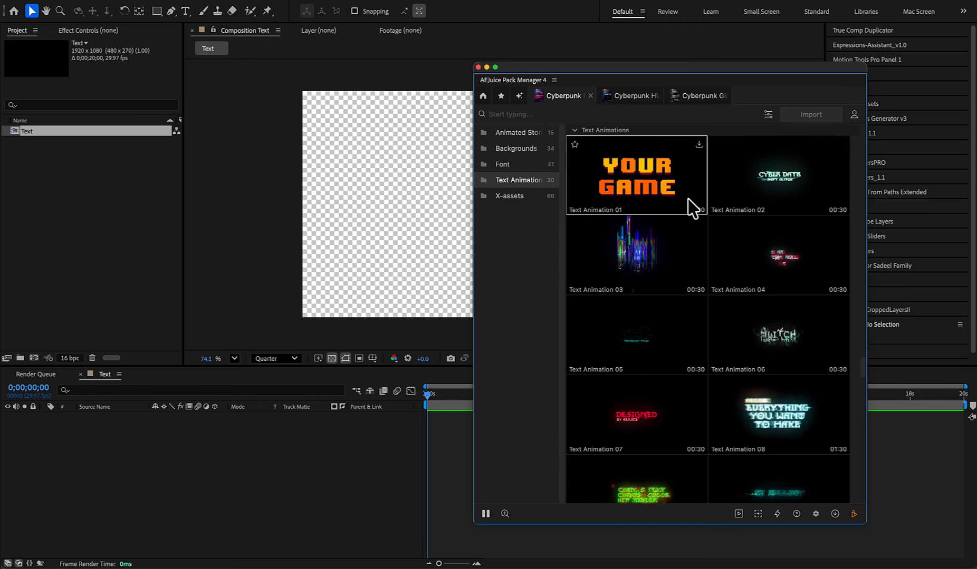
{"action": "scroll", "coordinate": [637, 308], "scroll_direction": "down", "scroll_amount": 3}
{"action": "scroll", "coordinate": [637, 308], "scroll_direction": "down", "scroll_amount": 5}
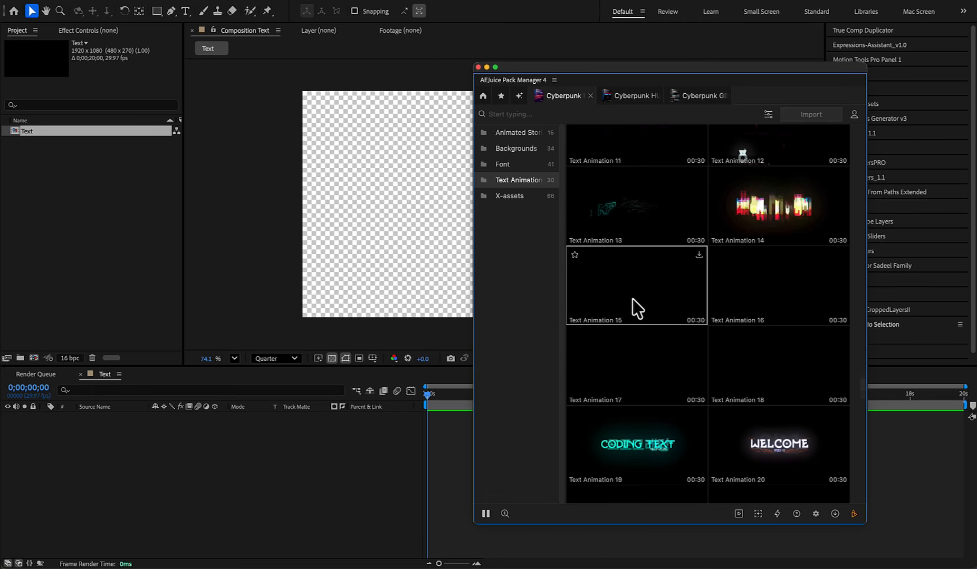
{"action": "scroll", "coordinate": [637, 309], "scroll_direction": "down", "scroll_amount": 5}
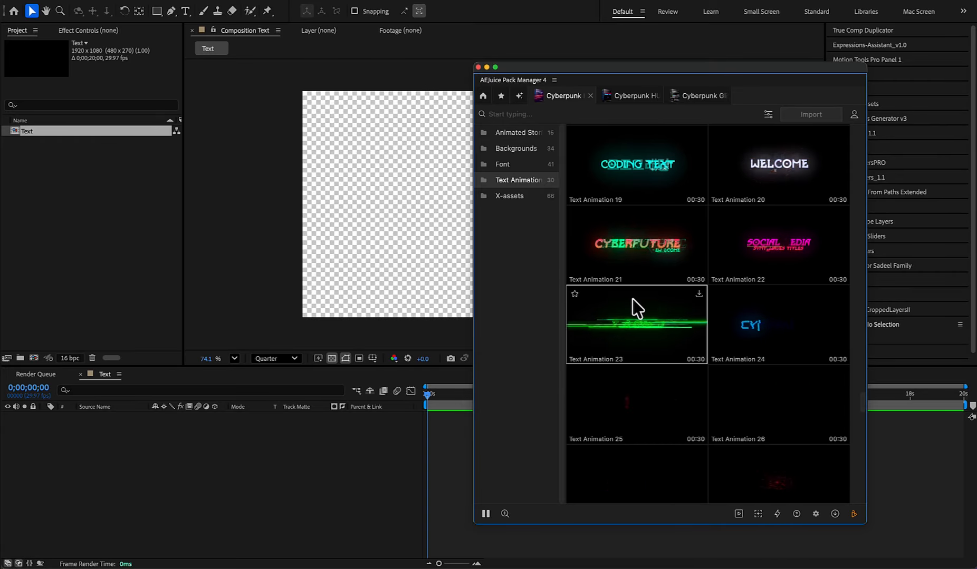
{"action": "scroll", "coordinate": [637, 308], "scroll_direction": "down", "scroll_amount": 3}
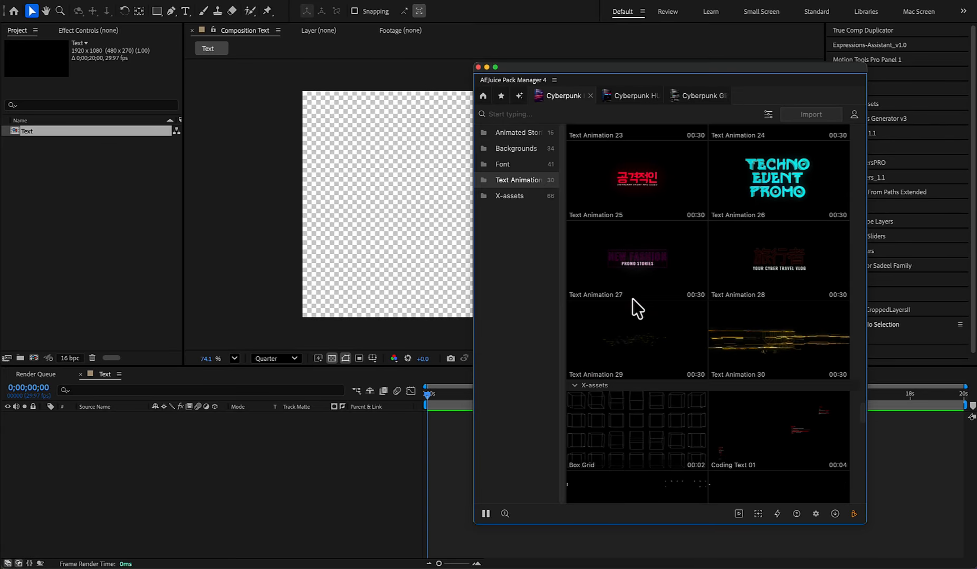
{"action": "scroll", "coordinate": [654, 348], "scroll_direction": "up", "scroll_amount": 4}
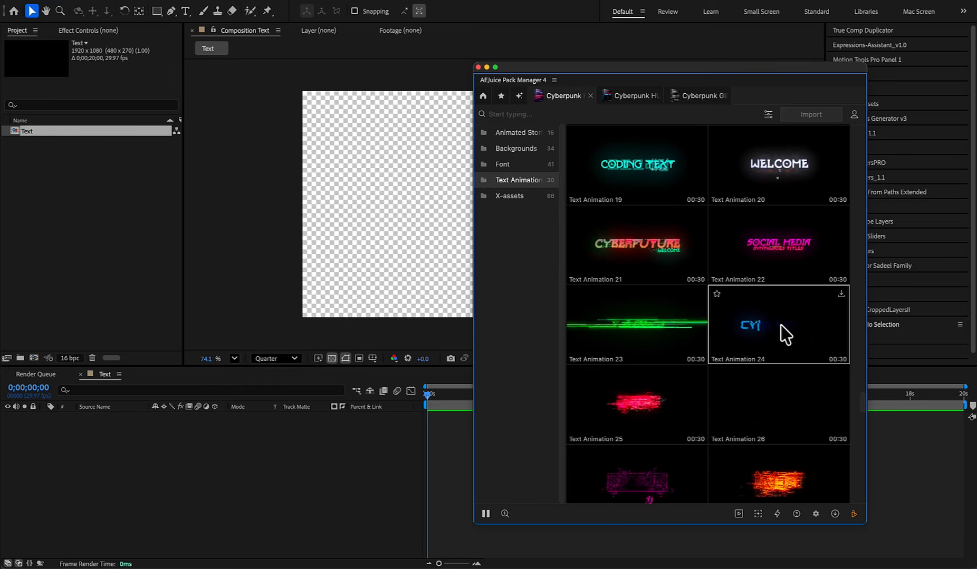
{"action": "left_click", "coordinate": [778, 331]}
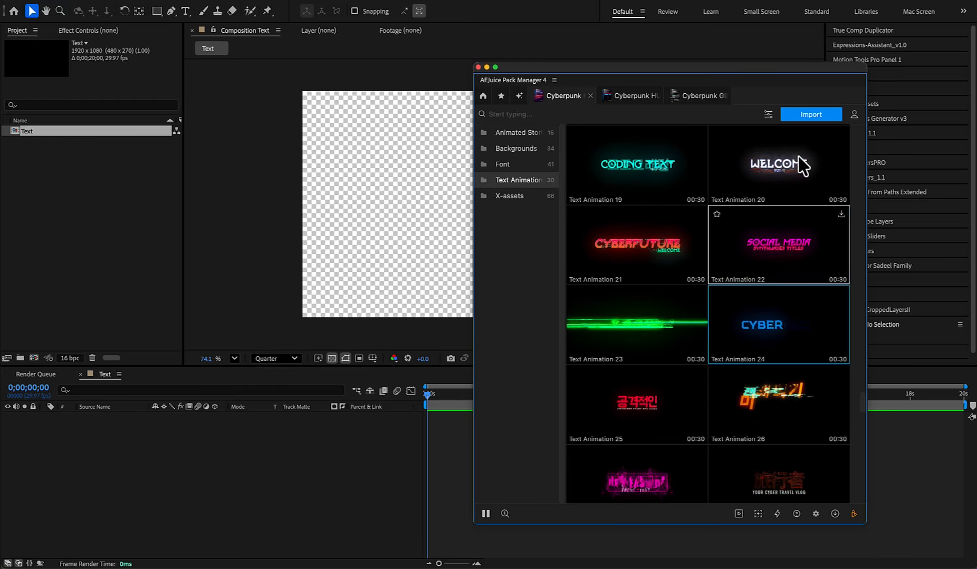
{"action": "left_click", "coordinate": [807, 115]}
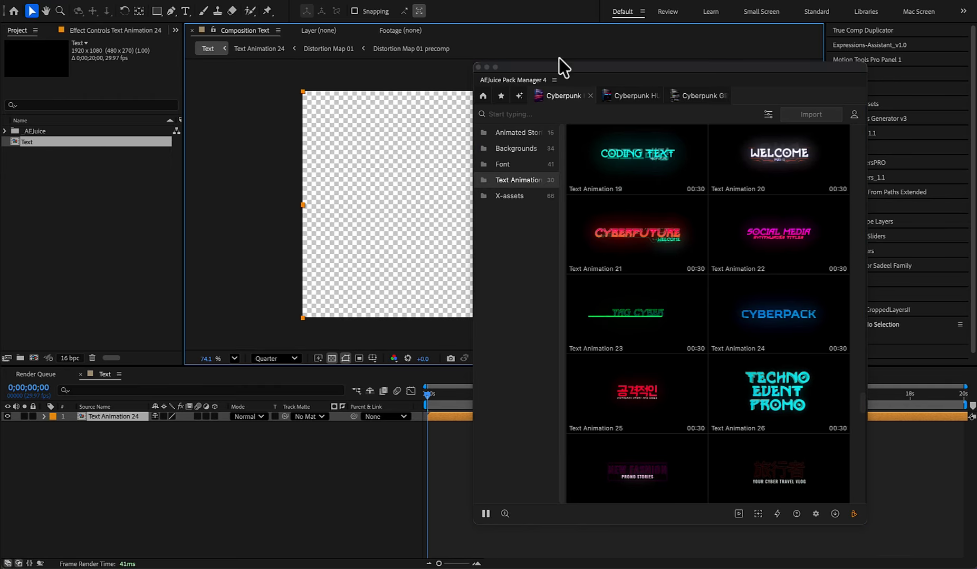
{"action": "left_click_drag", "start_coordinate": [563, 69], "coordinate": [840, 50]}
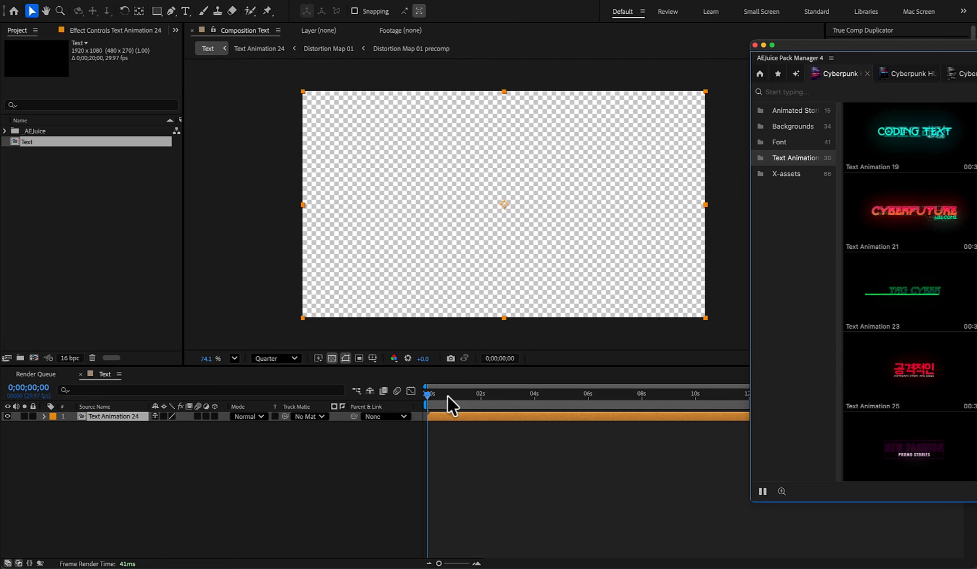
{"action": "left_click_drag", "start_coordinate": [430, 392], "coordinate": [504, 399]}
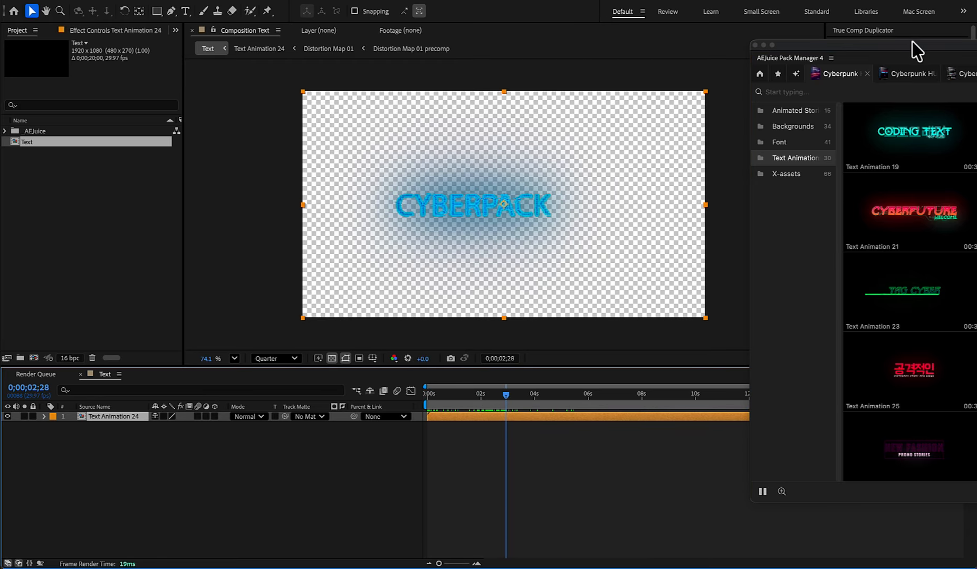
- Import Line Element 03 from the Line Elements of the Cyberpunk HUD 2 pack into the composition
{"action": "left_click_drag", "start_coordinate": [917, 51], "coordinate": [602, 65]}
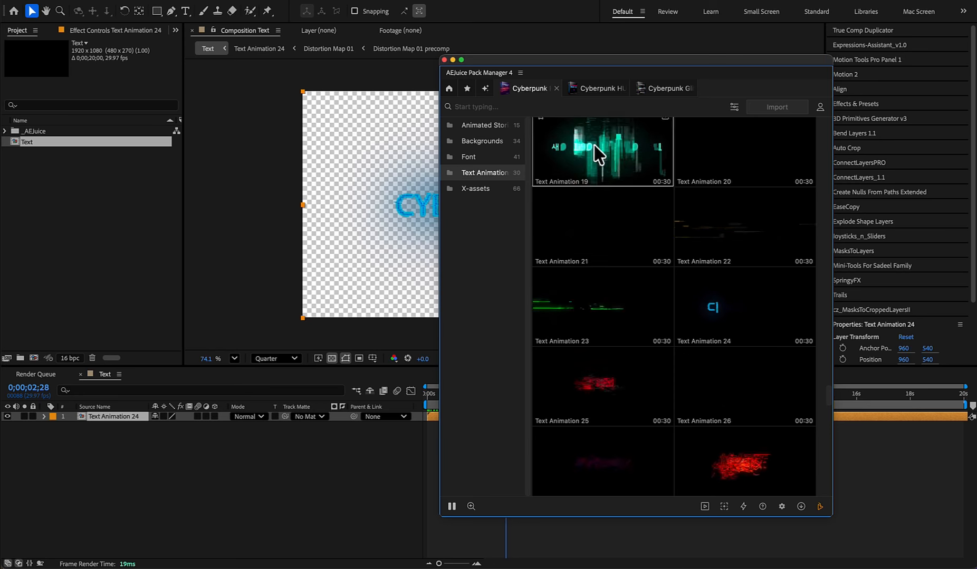
{"action": "left_click", "coordinate": [593, 88]}
{"action": "left_click", "coordinate": [483, 204]}
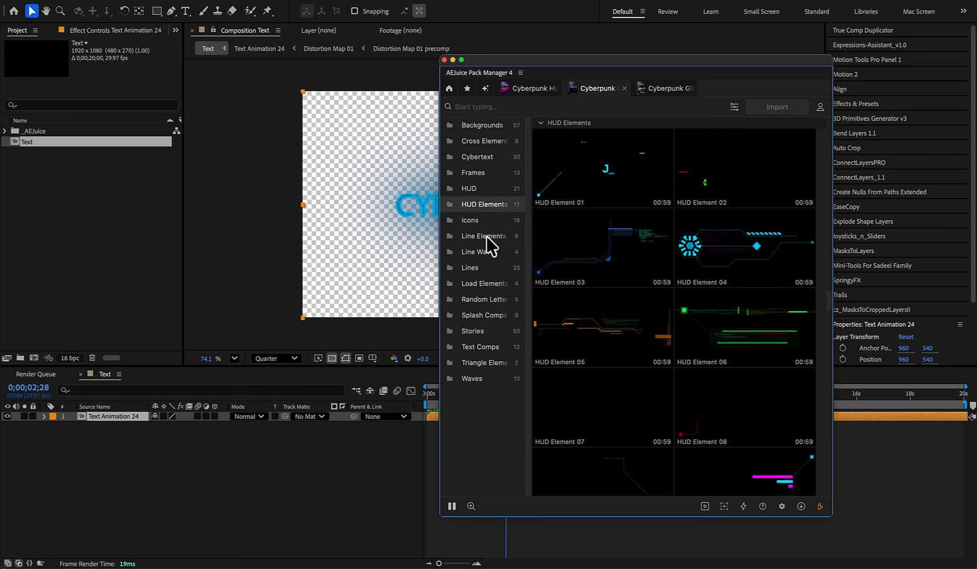
{"action": "left_click", "coordinate": [486, 237]}
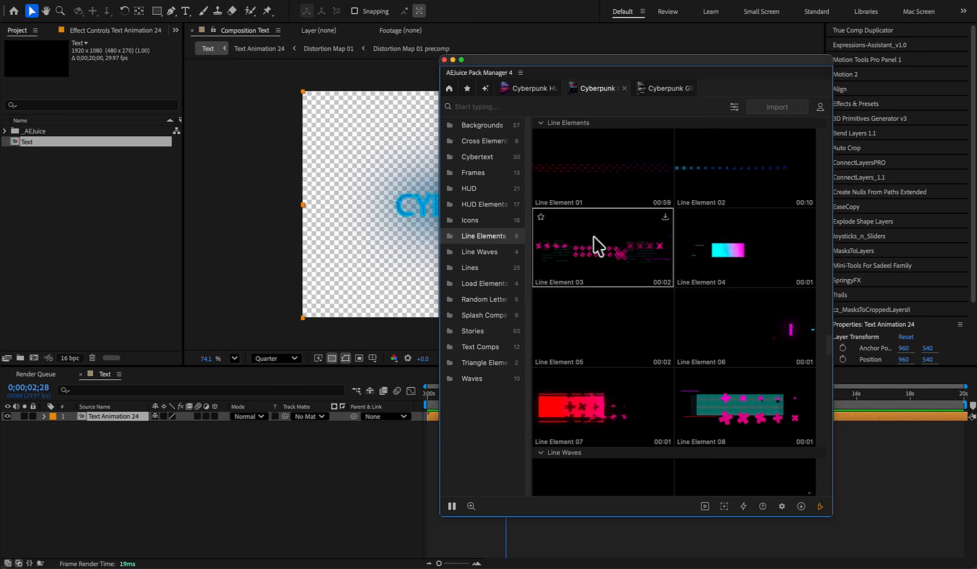
{"action": "left_click", "coordinate": [609, 255]}
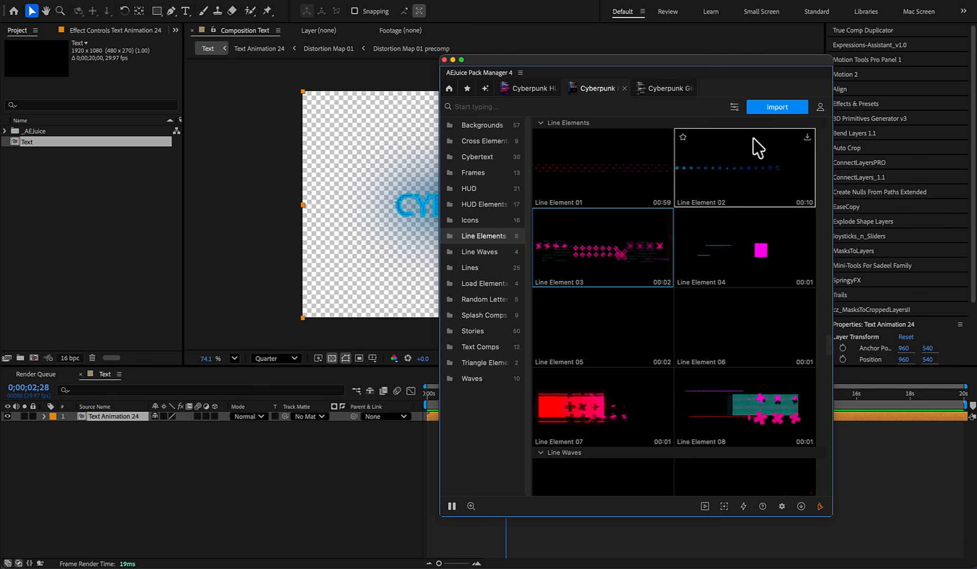
{"action": "left_click", "coordinate": [777, 108]}
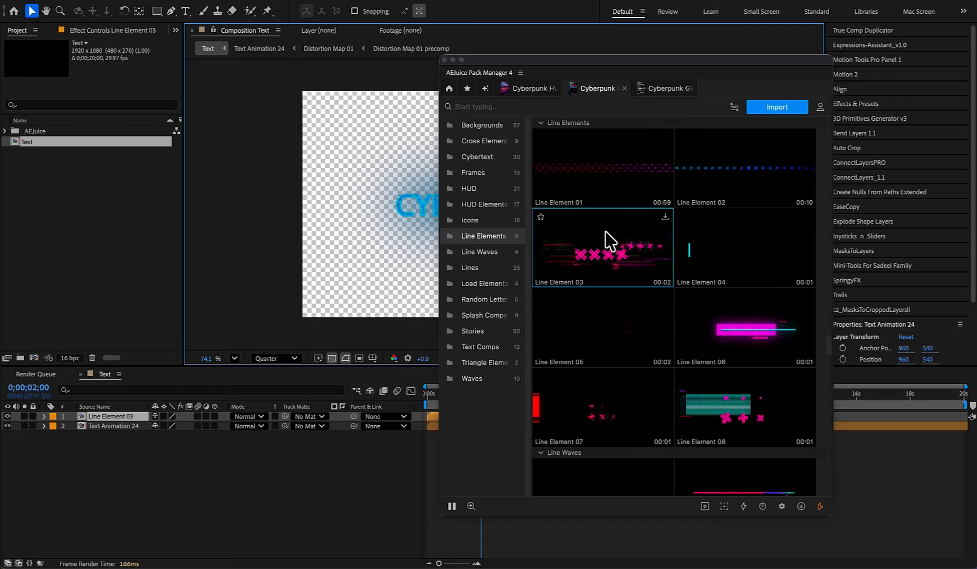
- Add Line Element 06 from the same Line Elements category to the composition
{"action": "scroll", "coordinate": [603, 242], "scroll_direction": "down", "scroll_amount": 1}
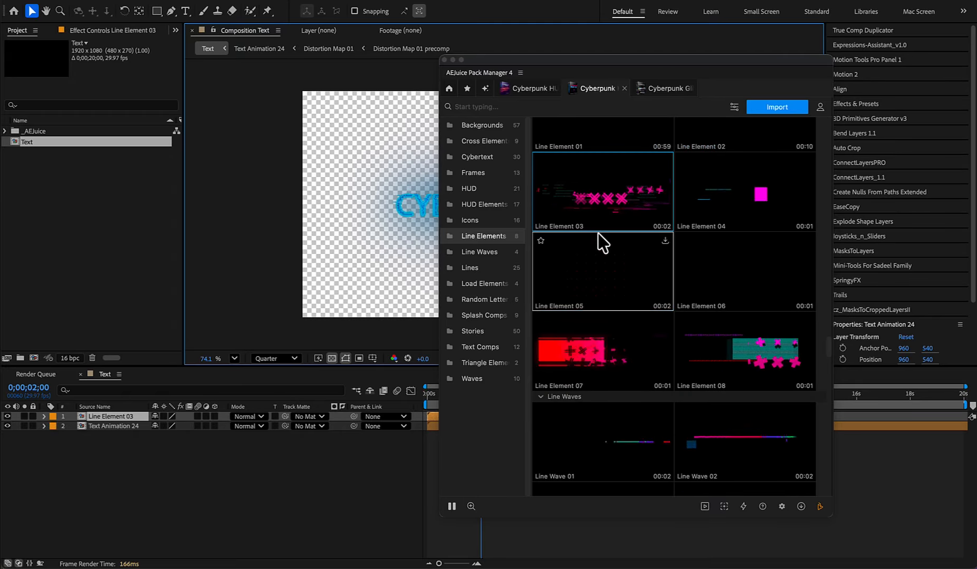
{"action": "left_click", "coordinate": [749, 272]}
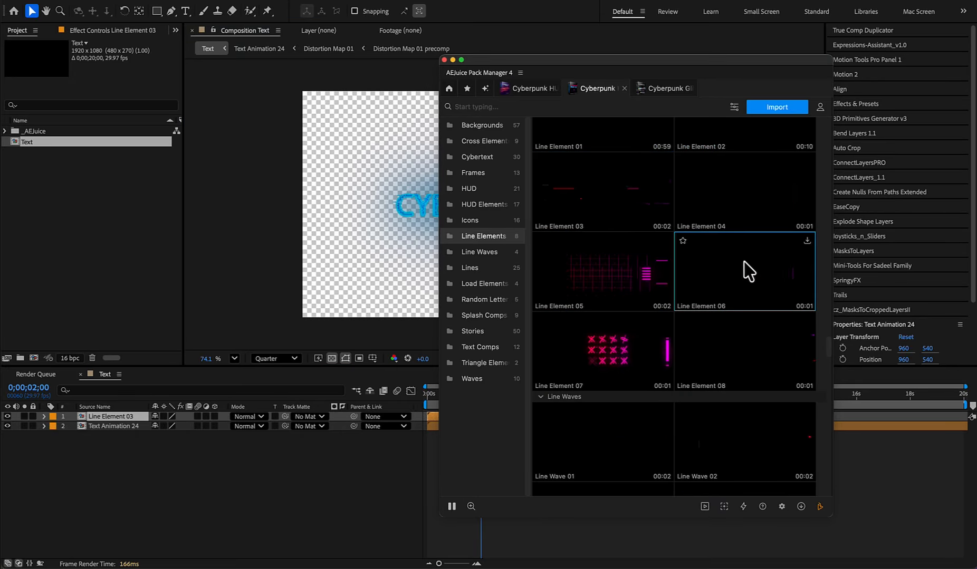
{"action": "left_click", "coordinate": [775, 108]}
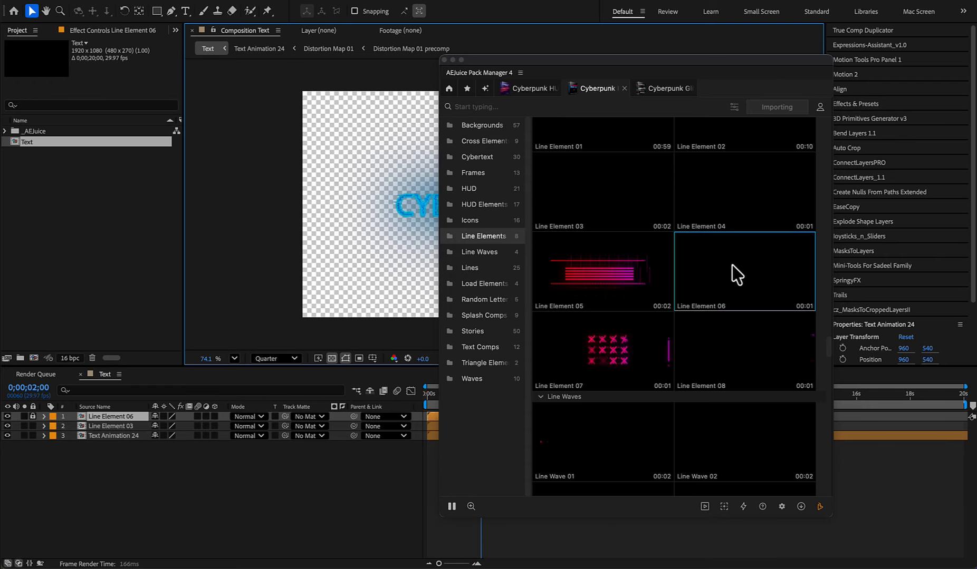
- Browse the Cyberpunk HUD 2 backgrounds, and import Background 02 and Background 03 from the Cyberpunk HUD pack into the composition
{"action": "scroll", "coordinate": [713, 298], "scroll_direction": "up", "scroll_amount": 10}
{"action": "left_click", "coordinate": [482, 126]}
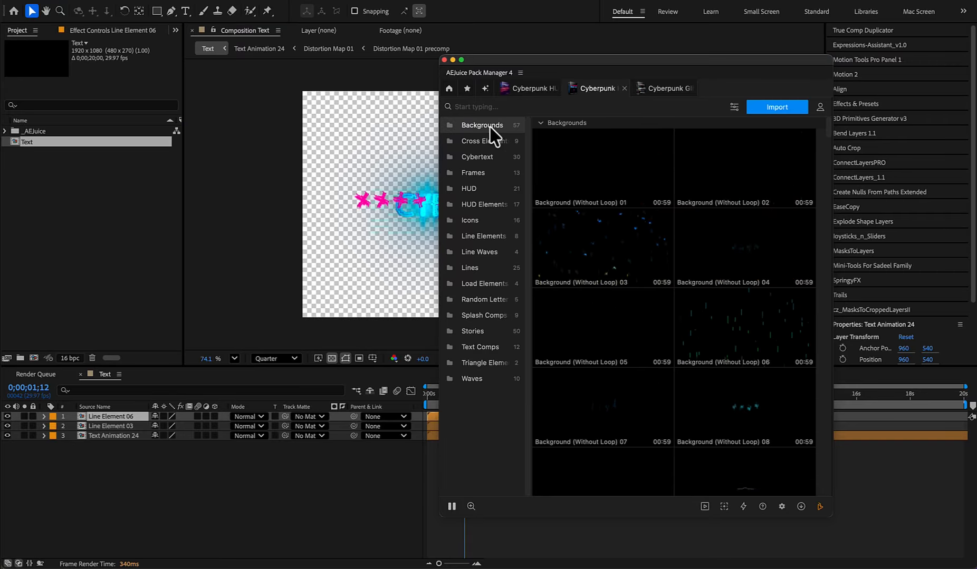
{"action": "scroll", "coordinate": [618, 268], "scroll_direction": "down", "scroll_amount": 2}
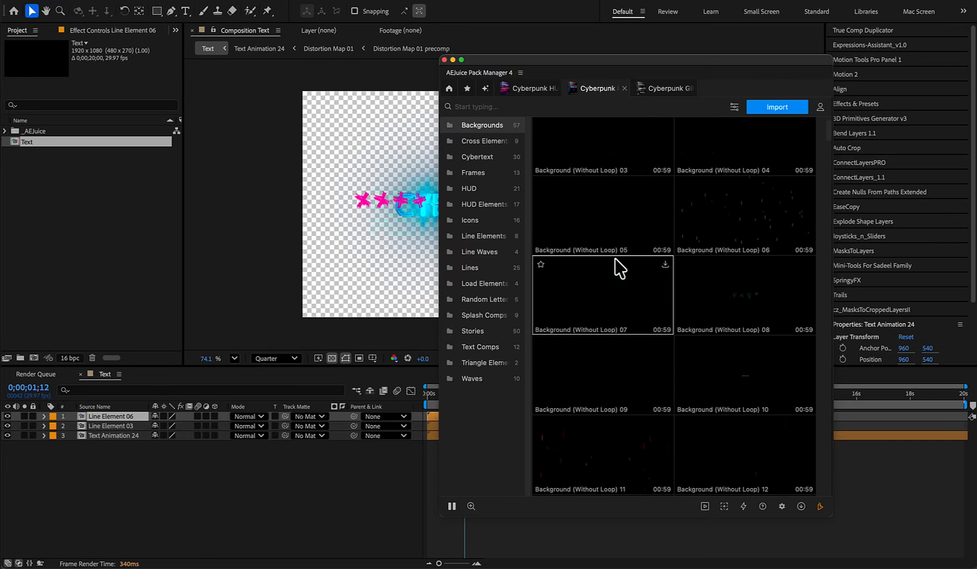
{"action": "scroll", "coordinate": [617, 268], "scroll_direction": "down", "scroll_amount": 2}
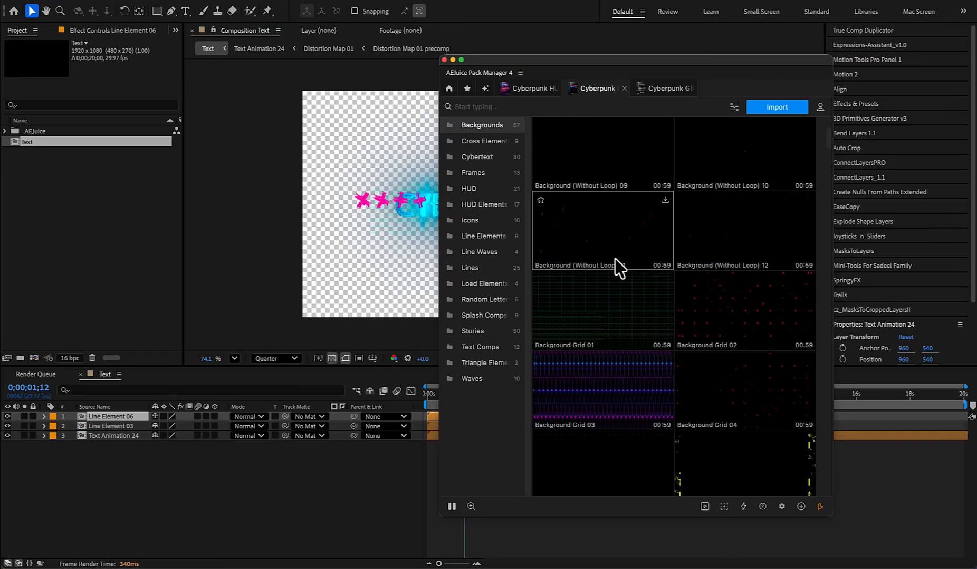
{"action": "scroll", "coordinate": [618, 316], "scroll_direction": "down", "scroll_amount": 2}
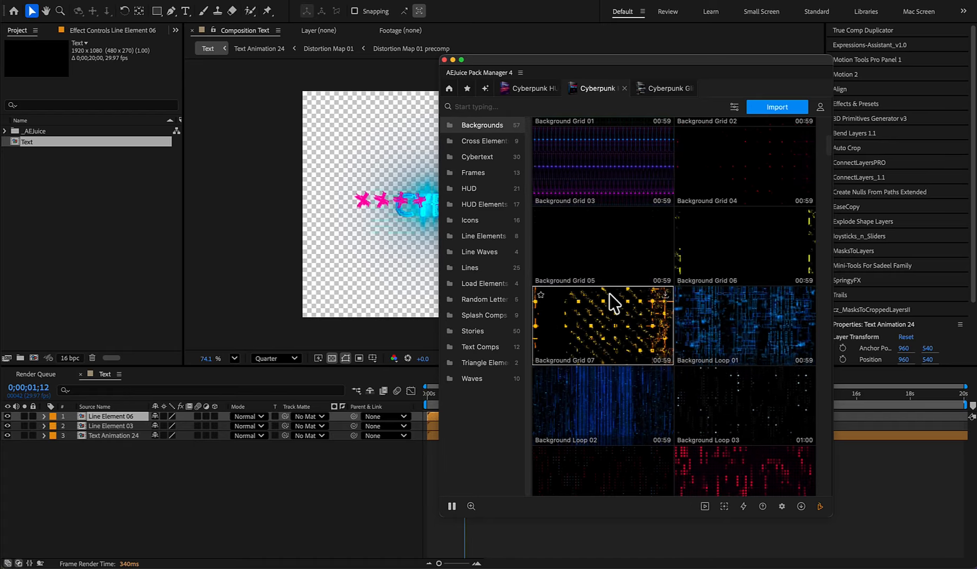
{"action": "left_click", "coordinate": [526, 91]}
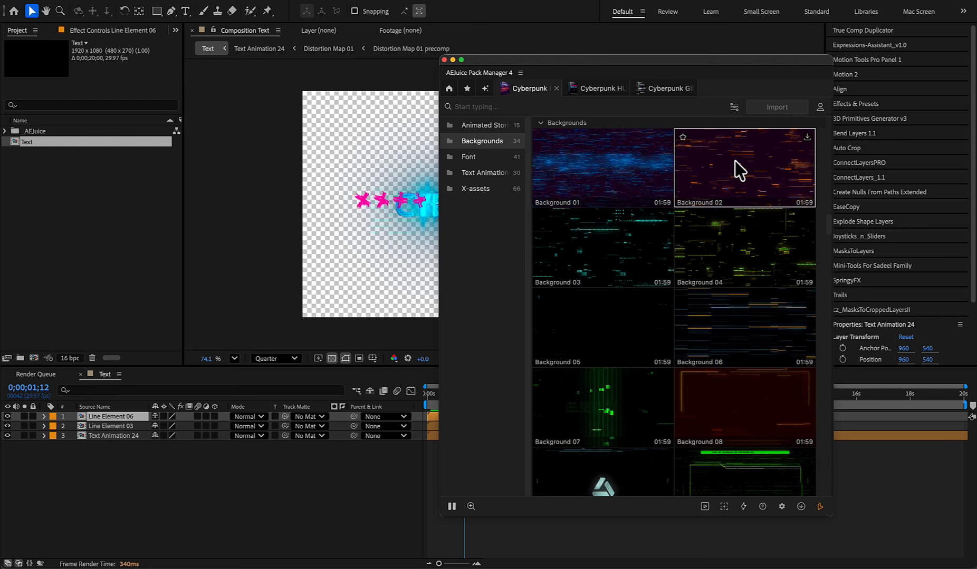
{"action": "left_click", "coordinate": [772, 109]}
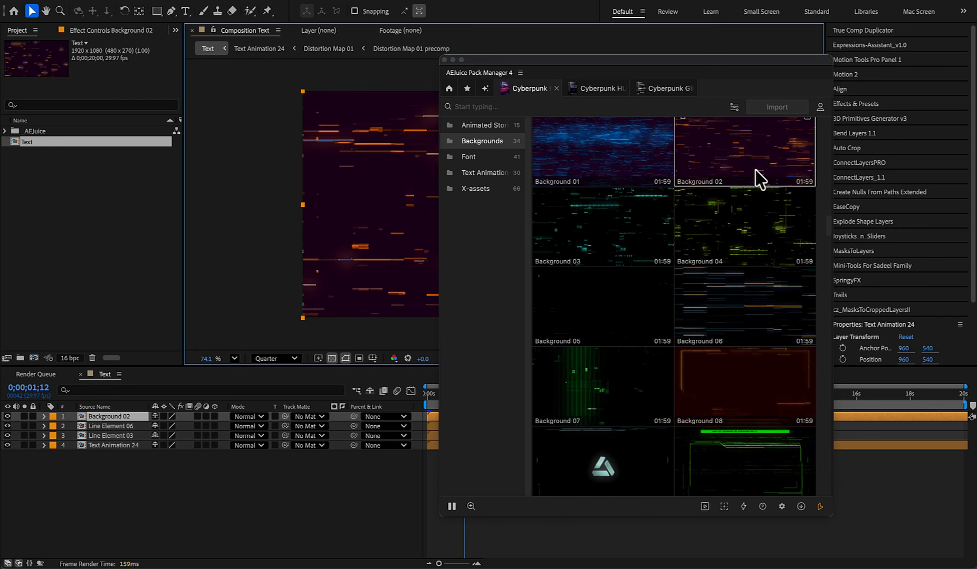
{"action": "left_click", "coordinate": [607, 221]}
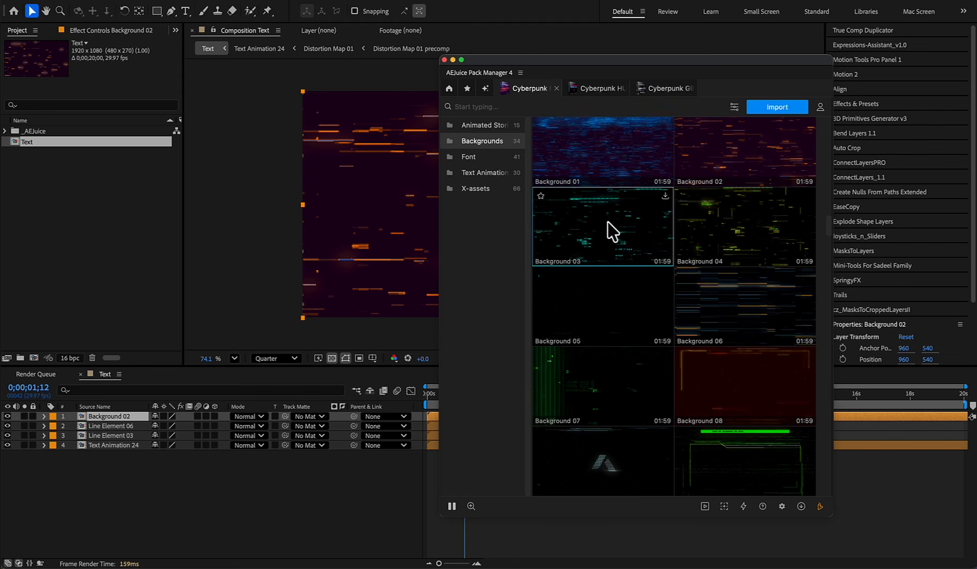
{"action": "left_click", "coordinate": [770, 110]}
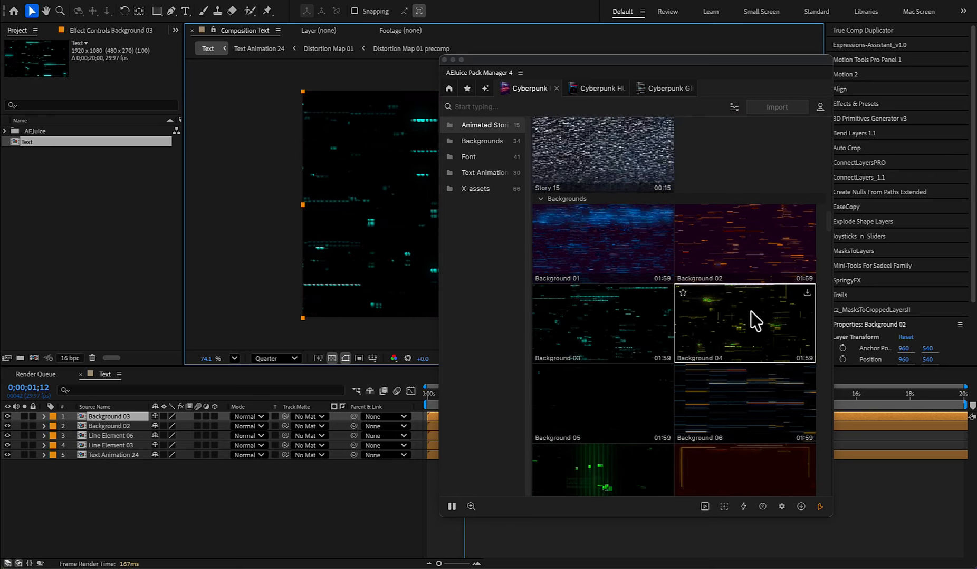
- Import Background 04 into the composition, plus the Code animation from the Cyberpunk glitch pack
{"action": "left_click", "coordinate": [752, 321]}
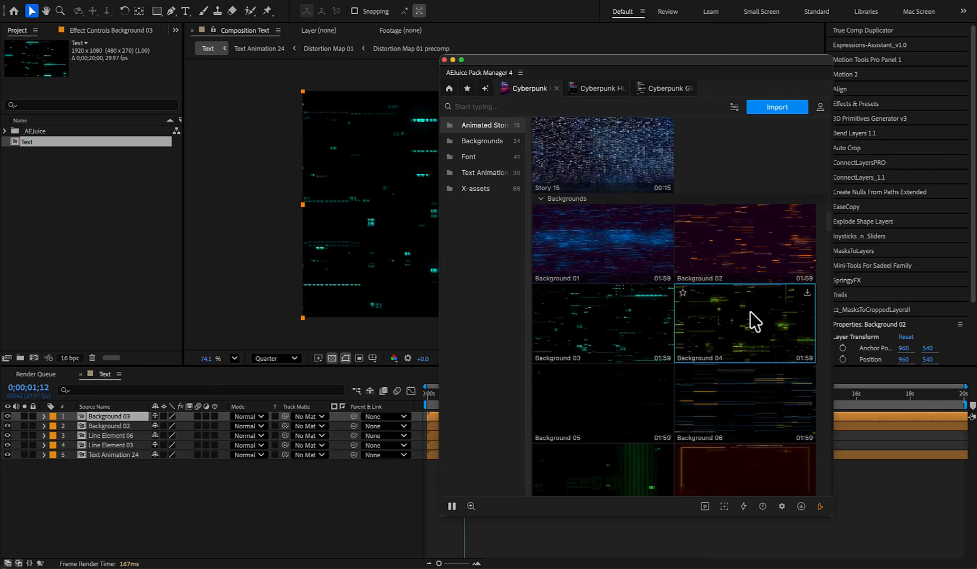
{"action": "left_click", "coordinate": [777, 110]}
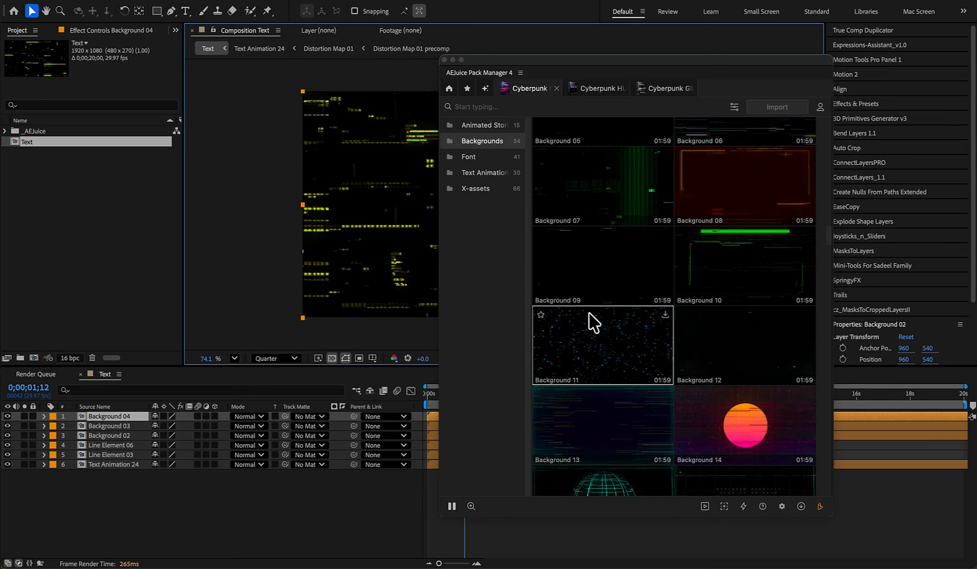
{"action": "left_click", "coordinate": [675, 91]}
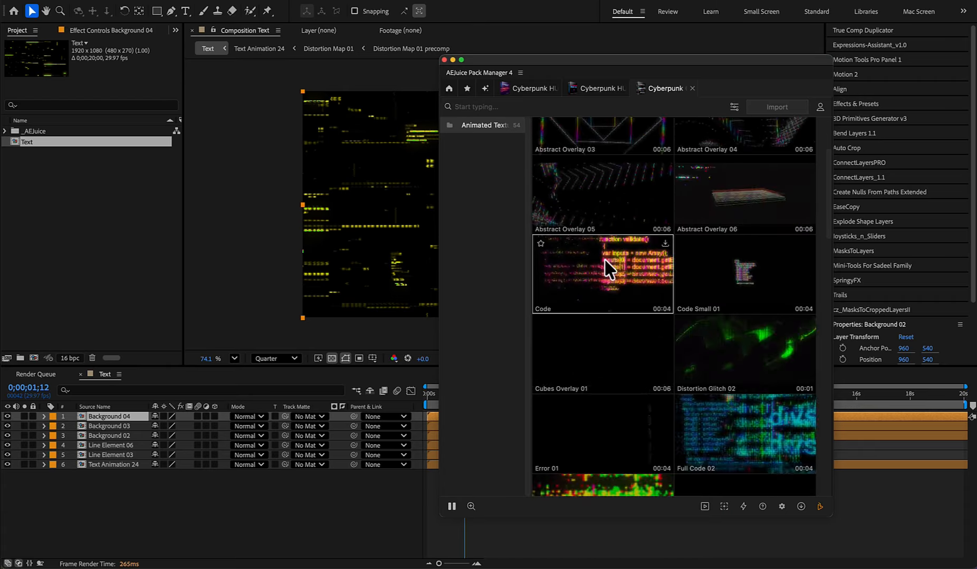
{"action": "scroll", "coordinate": [622, 284], "scroll_direction": "down", "scroll_amount": 15}
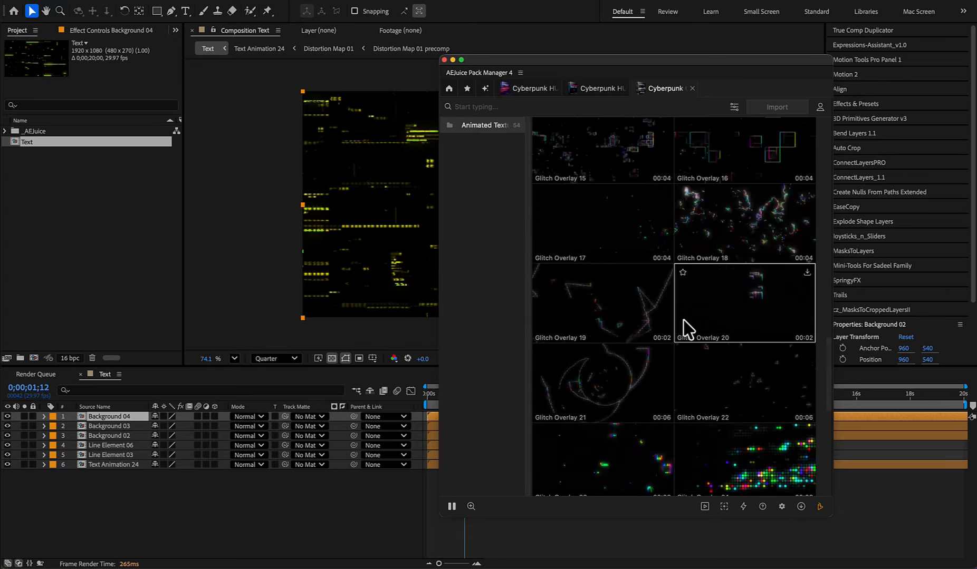
{"action": "scroll", "coordinate": [760, 368], "scroll_direction": "up", "scroll_amount": 10}
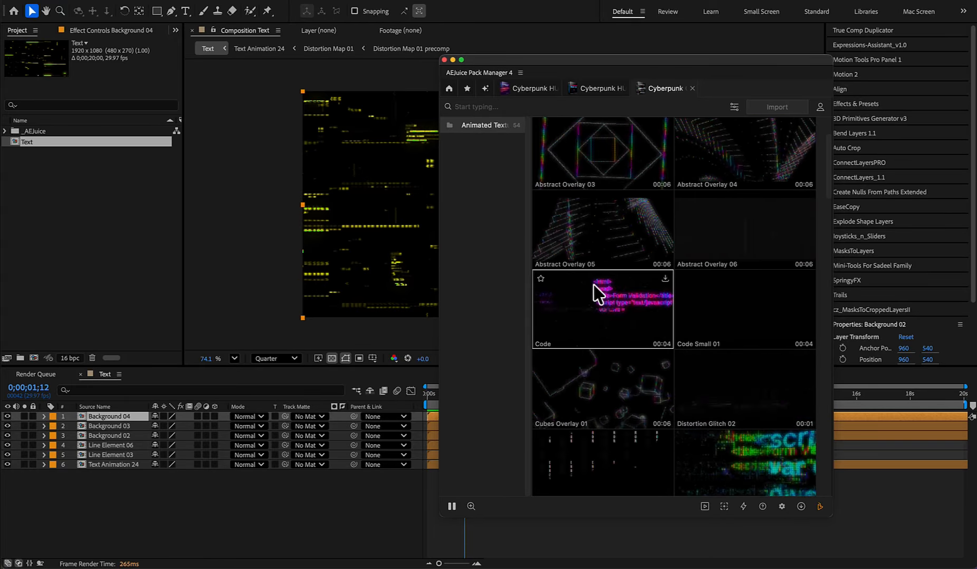
{"action": "left_click", "coordinate": [600, 312]}
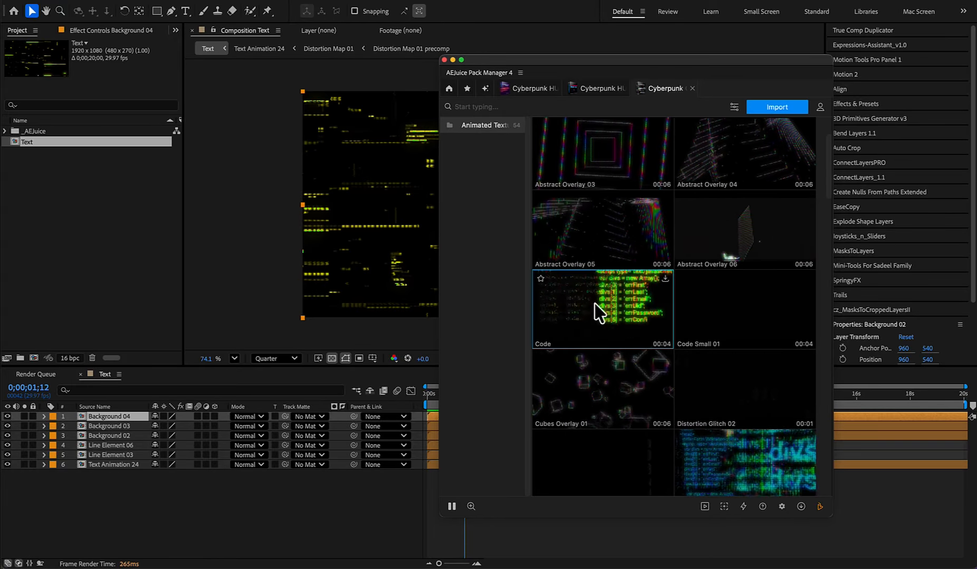
{"action": "left_click", "coordinate": [776, 108]}
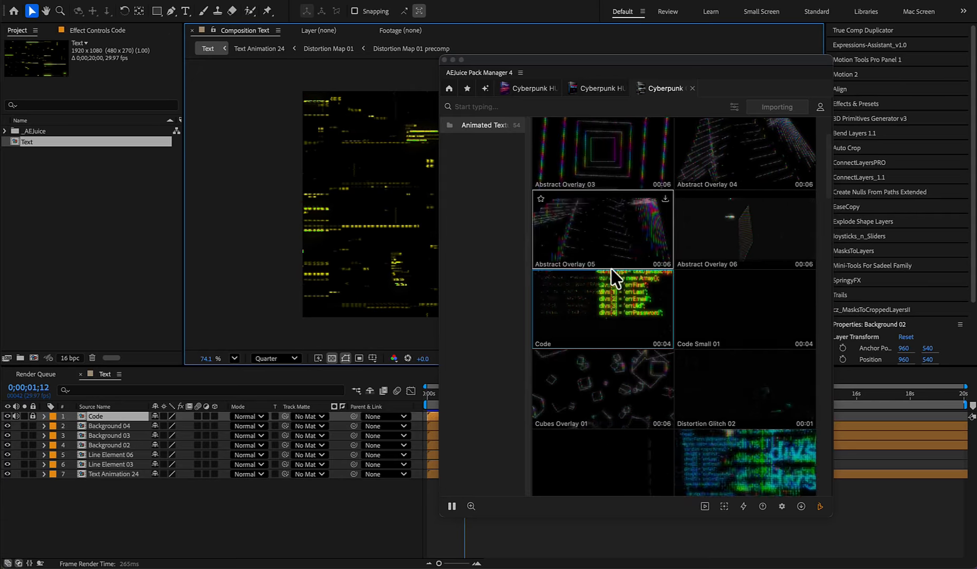
- Import Cubes Overlay 01 and Glitch 02 from the same glitch pack, and close AEJuice Pack Manager
{"action": "scroll", "coordinate": [615, 276], "scroll_direction": "down", "scroll_amount": 8}
{"action": "left_click", "coordinate": [601, 291]}
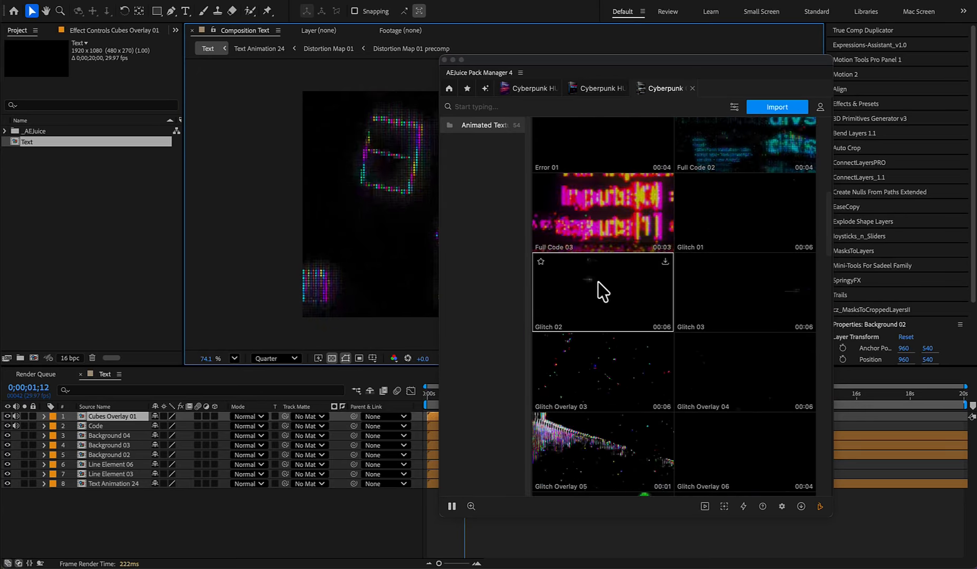
{"action": "left_click", "coordinate": [779, 108]}
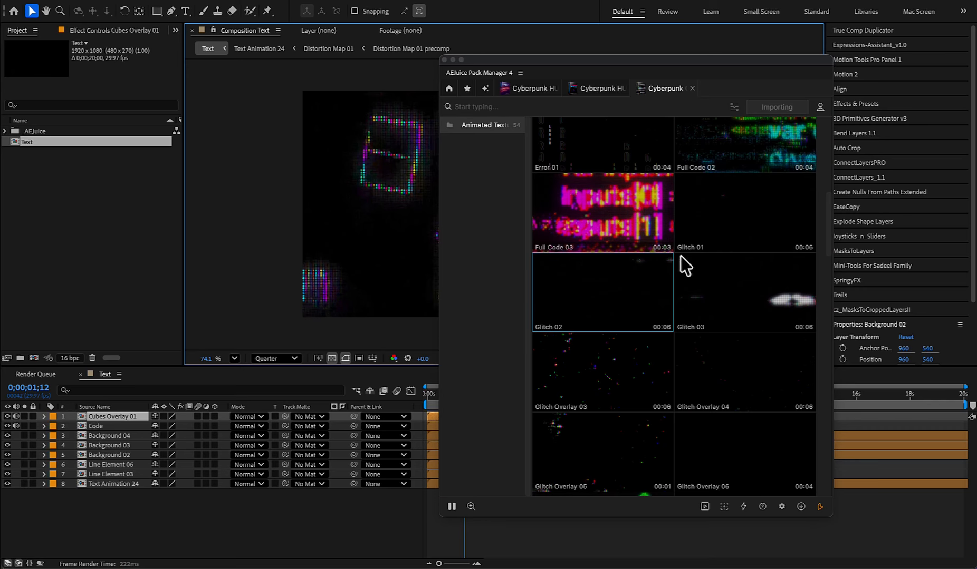
{"action": "left_click", "coordinate": [527, 88]}
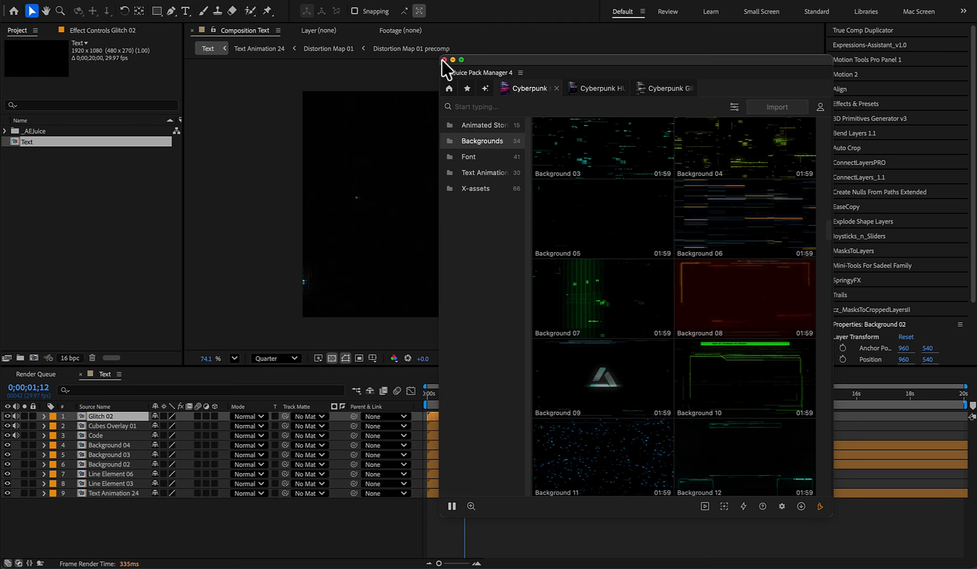
{"action": "left_click", "coordinate": [444, 60]}
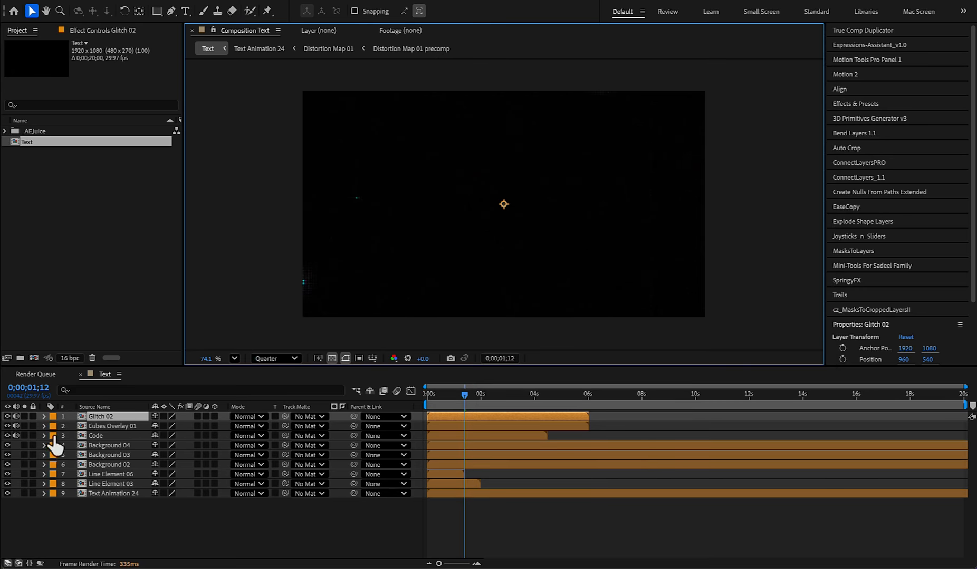
- Hide every layer except Text Animation 24, mute the imported overlays, and preview the title at 0;00;01;24
{"action": "left_click_drag", "start_coordinate": [16, 416], "coordinate": [14, 426]}
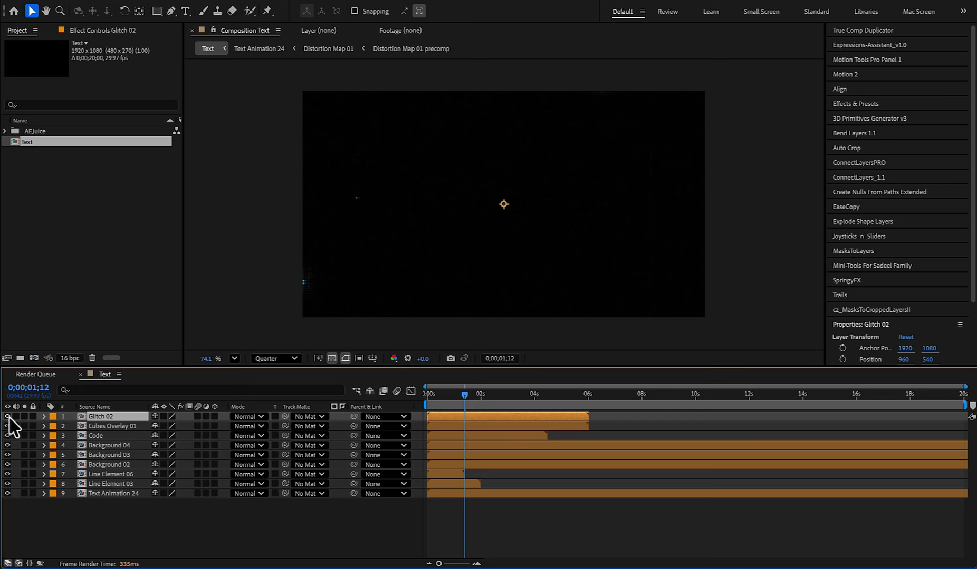
{"action": "left_click", "coordinate": [7, 494], "text": "alt"}
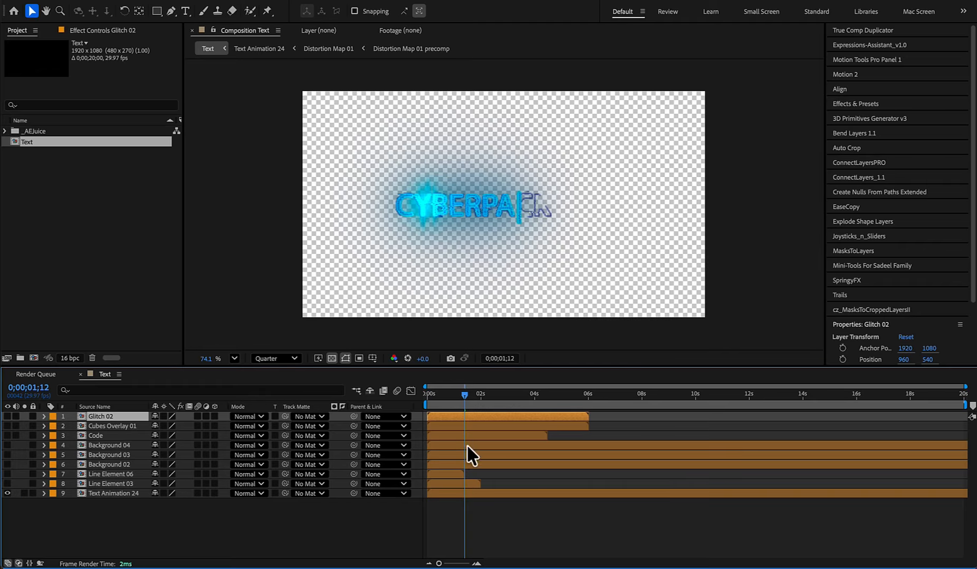
{"action": "mouse_move", "coordinate": [459, 393]}
{"action": "left_mouse_down"}
{"action": "mouse_move", "coordinate": [439, 394]}
{"action": "mouse_move", "coordinate": [476, 394]}
{"action": "left_mouse_up"}
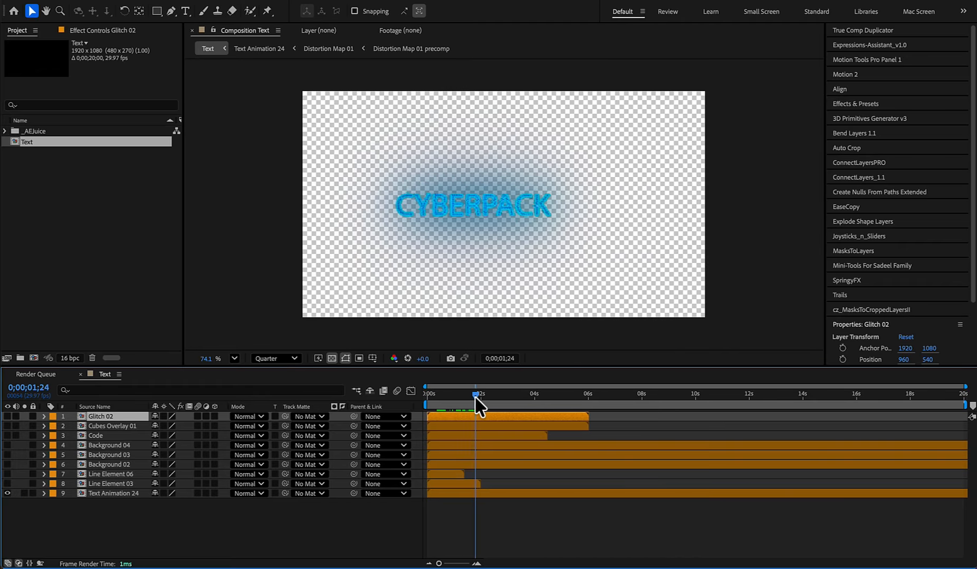
- Open the Text 24 composition nested in Text Animation 24 and set the Text 01 layer's font to Consolas Regular
{"action": "left_click", "coordinate": [451, 495]}
{"action": "double_click", "coordinate": [452, 495]}
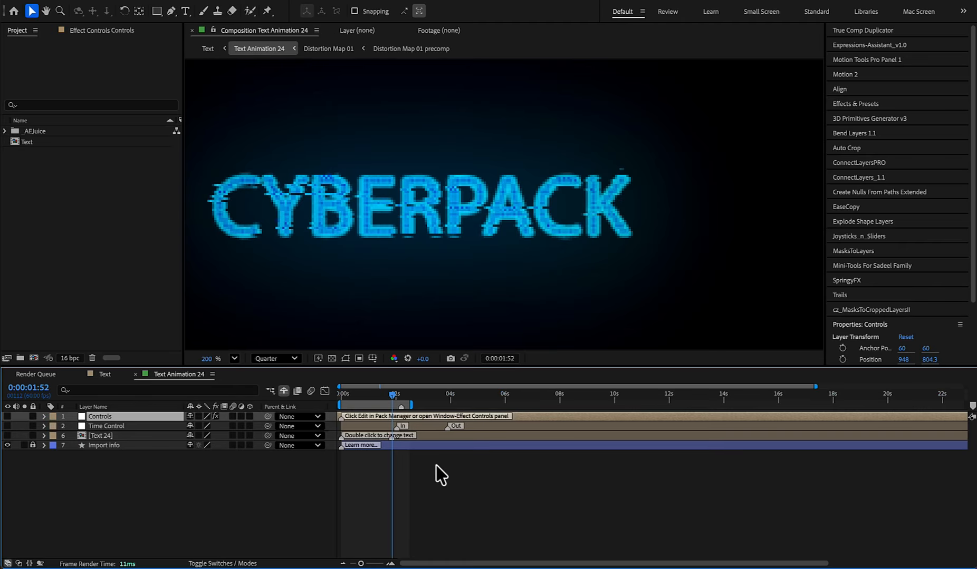
{"action": "double_click", "coordinate": [97, 437]}
{"action": "double_click", "coordinate": [371, 417]}
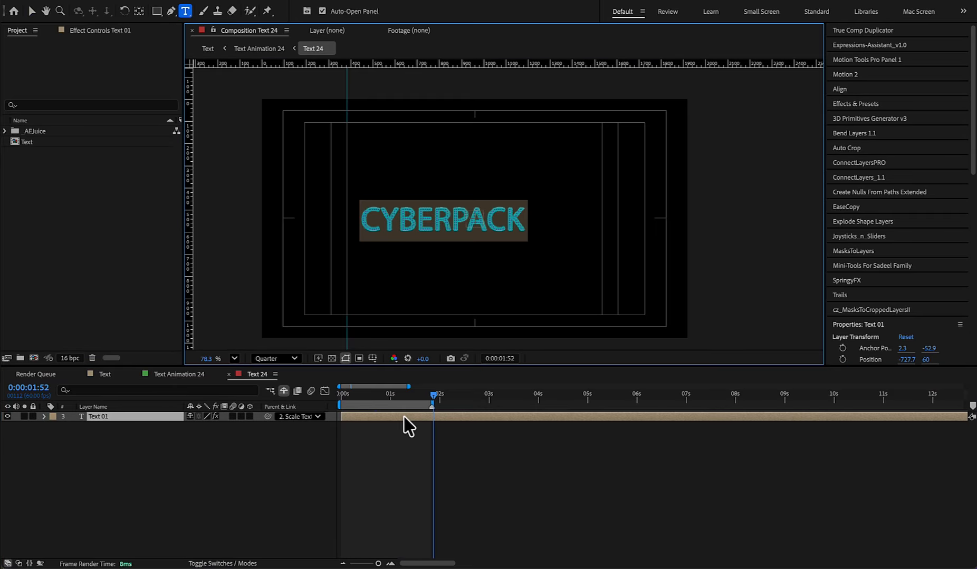
{"action": "scroll", "coordinate": [862, 327], "scroll_direction": "down", "scroll_amount": 10}
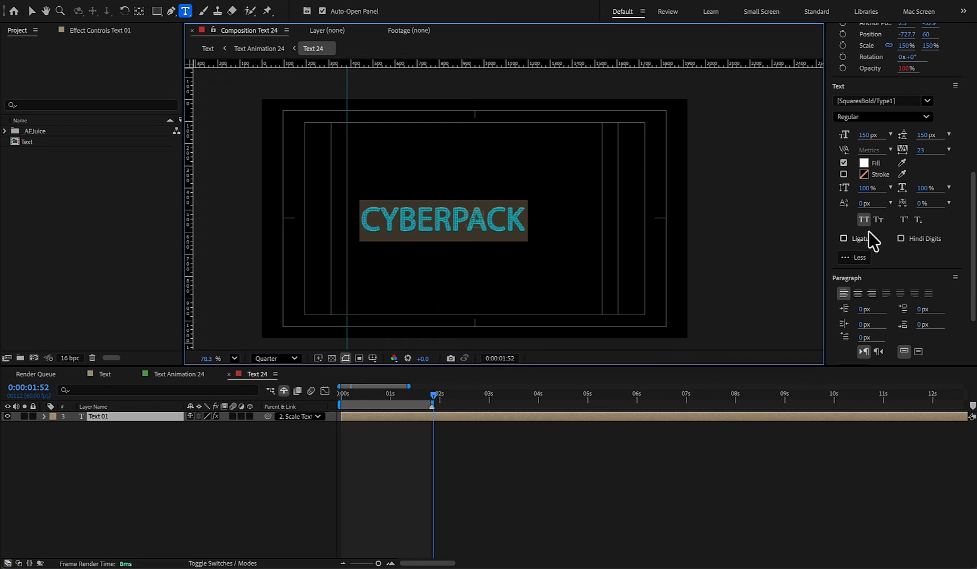
{"action": "left_click", "coordinate": [870, 101]}
{"action": "type", "text": "cons"}
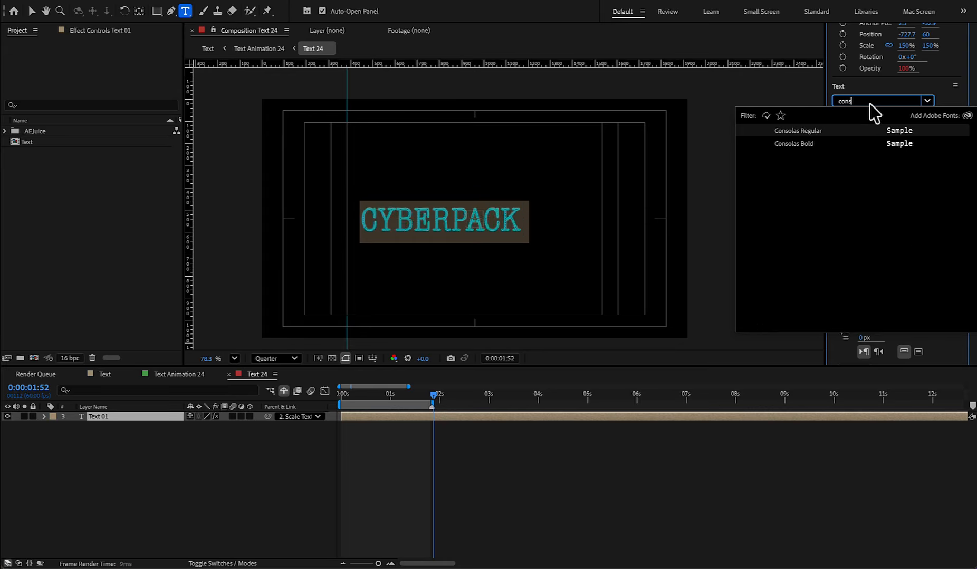
{"action": "key", "text": "Return"}
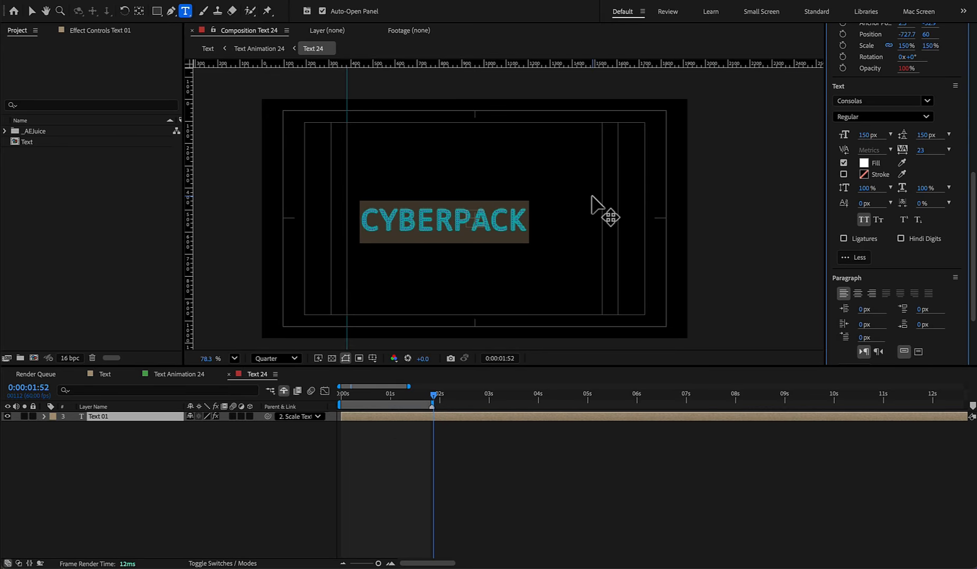
- Replace the title text with "AE JUICE: IS AWESOME!" and shift it left to an X position of about -1272
{"action": "type", "text": "AE JUICE: IS AWESO"}
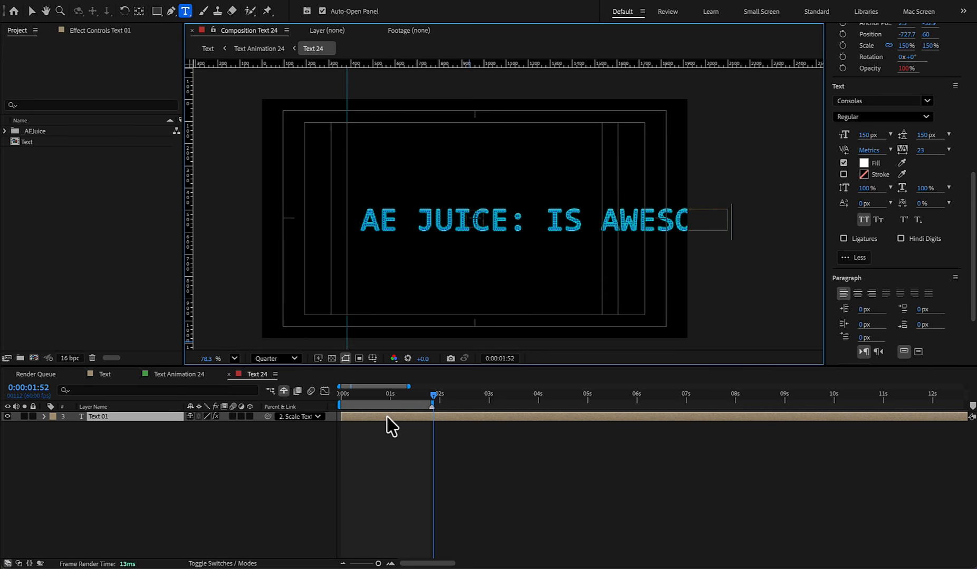
{"action": "left_click", "coordinate": [387, 416]}
{"action": "left_click_drag", "start_coordinate": [607, 227], "coordinate": [530, 225]}
{"action": "left_click_drag", "start_coordinate": [383, 394], "coordinate": [283, 404]}
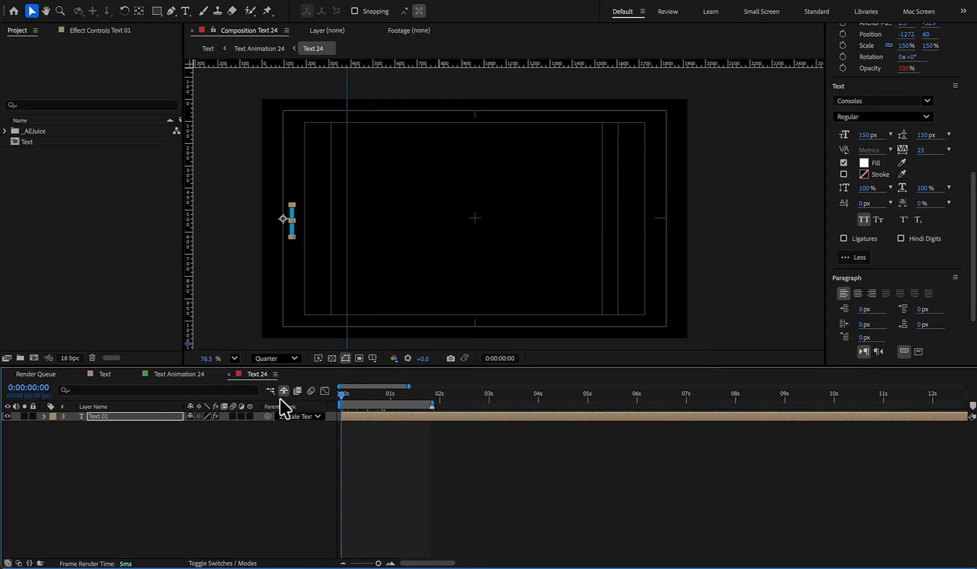
- Return to the Text Animation 24 composition and play back the title animation from the beginning
{"action": "key", "text": "Tab"}
{"action": "left_click", "coordinate": [355, 423]}
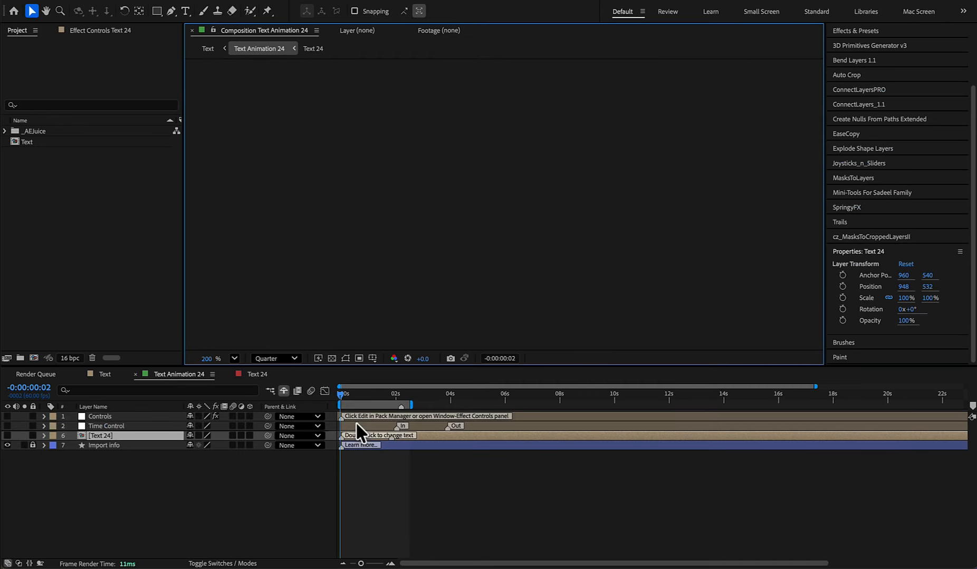
{"action": "key", "text": "space"}
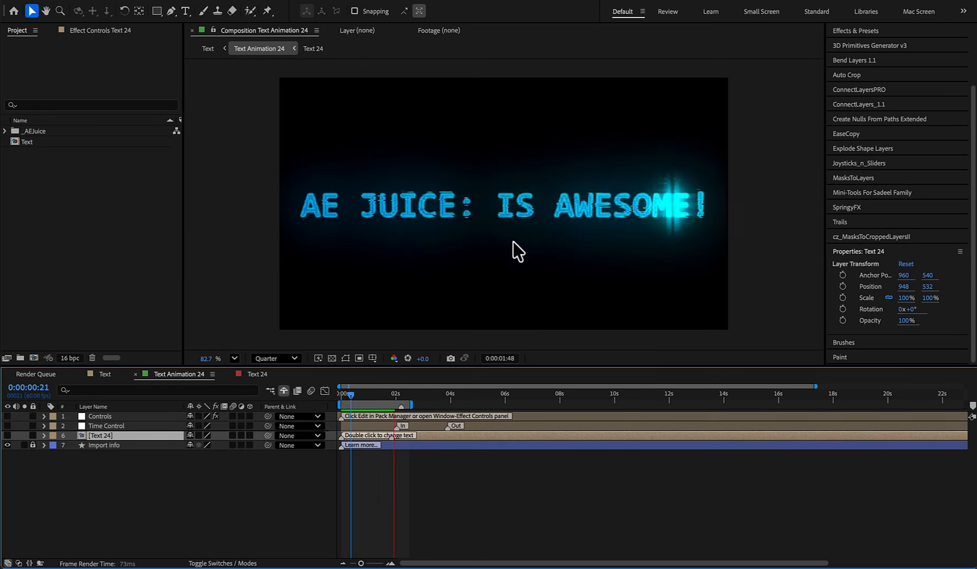
{"action": "key", "text": "space"}
{"action": "left_click_drag", "start_coordinate": [435, 407], "coordinate": [519, 406]}
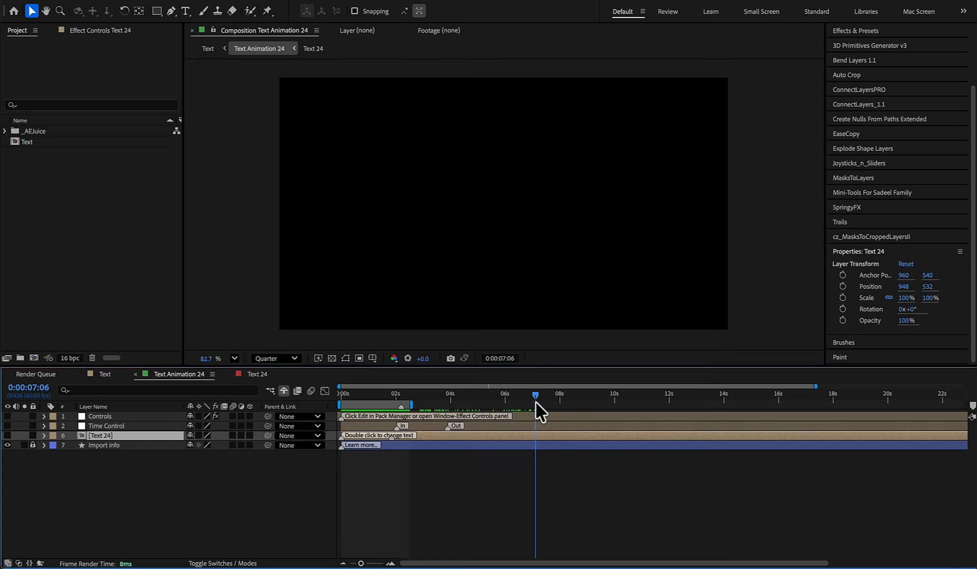
- Show the transparency grid behind the title and move the current time to about 0:00:00:41
{"action": "left_click_drag", "start_coordinate": [536, 395], "coordinate": [356, 395]}
{"action": "left_click", "coordinate": [332, 358]}
{"action": "left_click", "coordinate": [353, 395]}
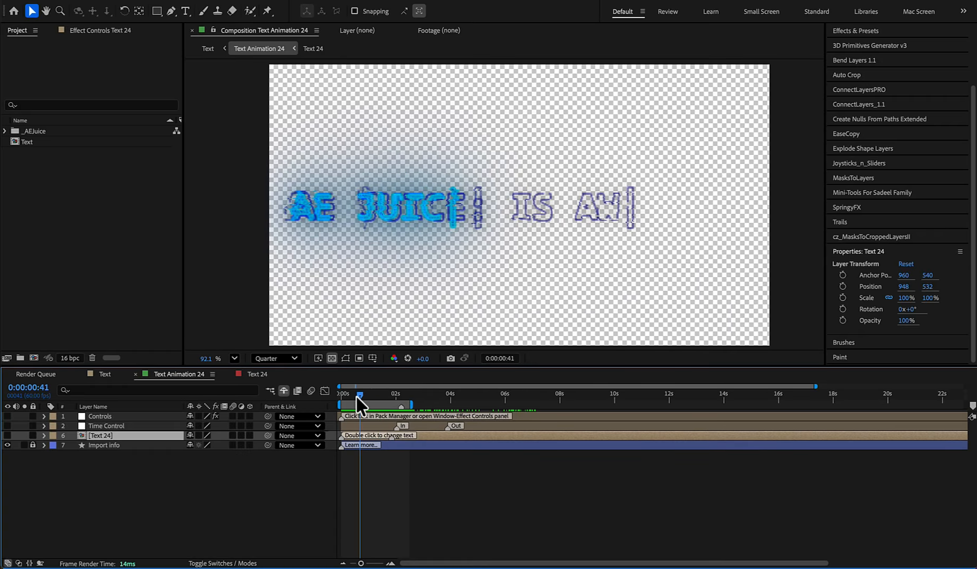
- Reveal the shy layers in Text Animation 24 and disable the Glow effect on the Text Precomp 24 layer
{"action": "left_click", "coordinate": [284, 393]}
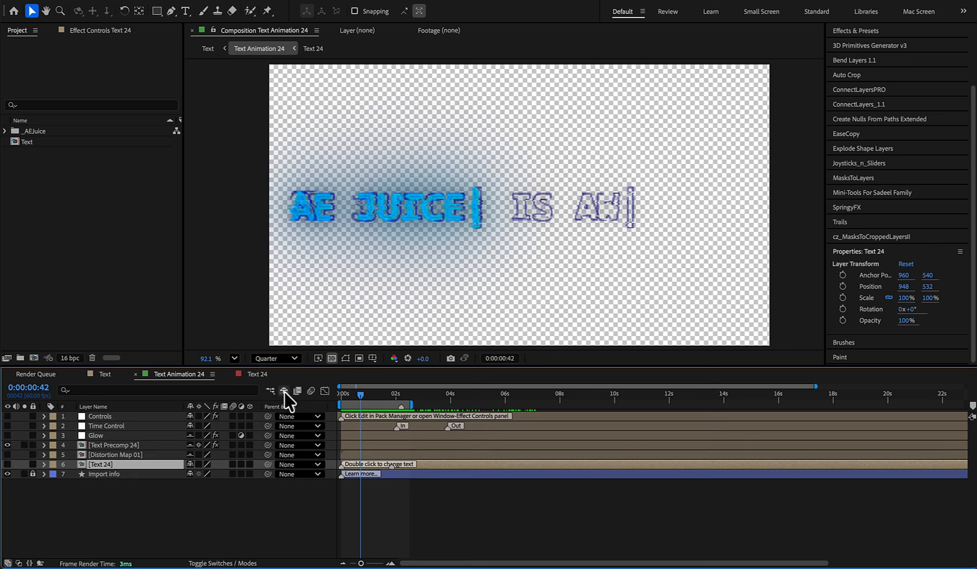
{"action": "left_click", "coordinate": [115, 445]}
{"action": "left_click", "coordinate": [103, 32]}
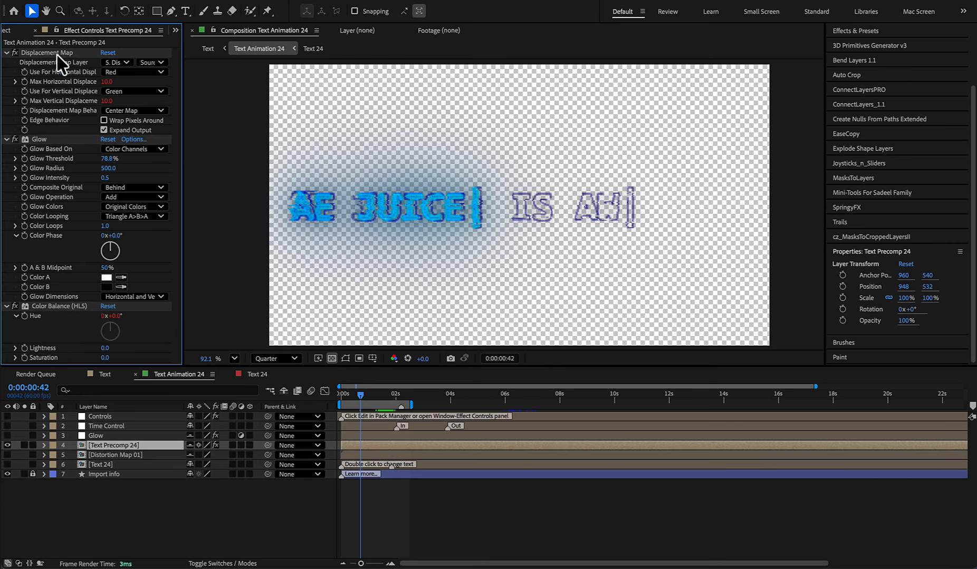
{"action": "left_click", "coordinate": [7, 53]}
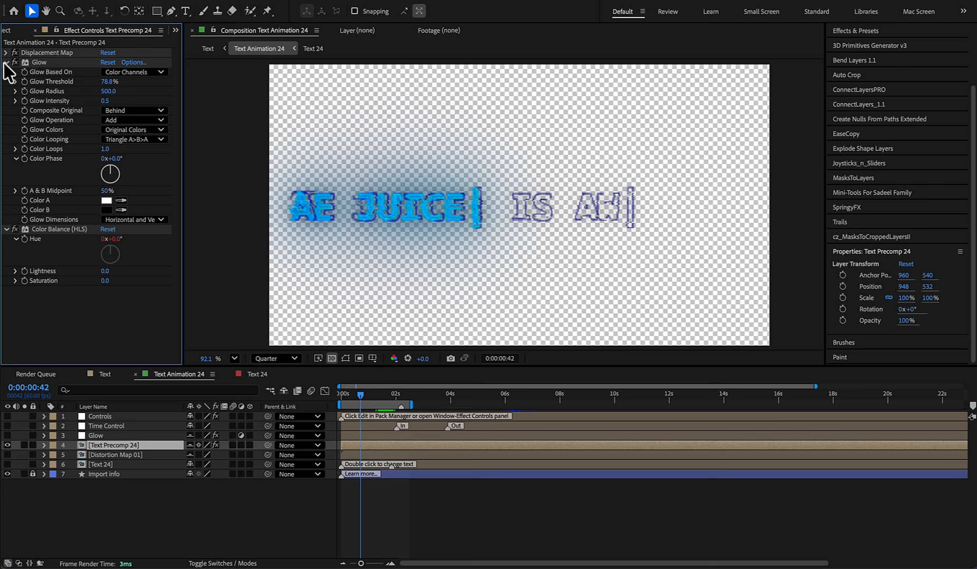
{"action": "left_click", "coordinate": [7, 62]}
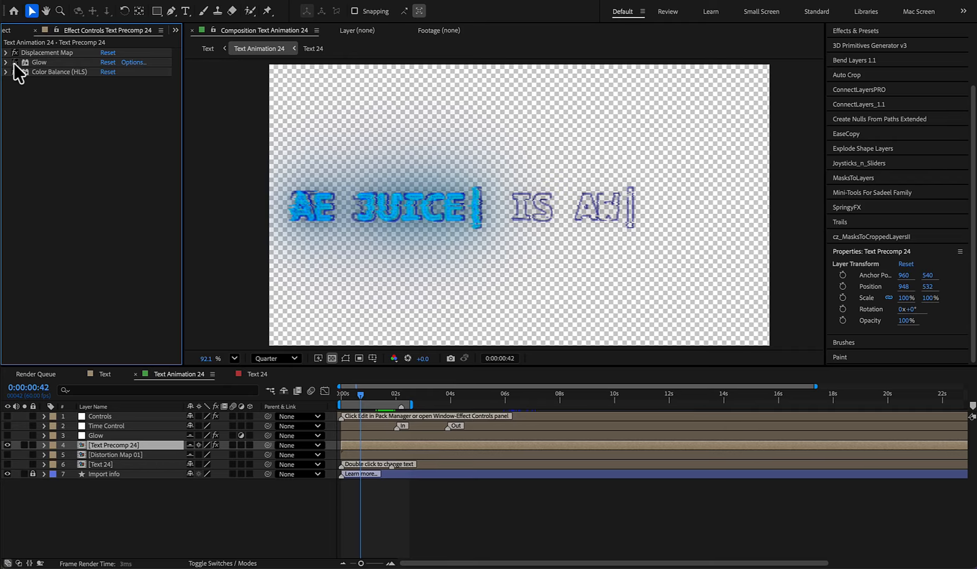
{"action": "left_click", "coordinate": [15, 64]}
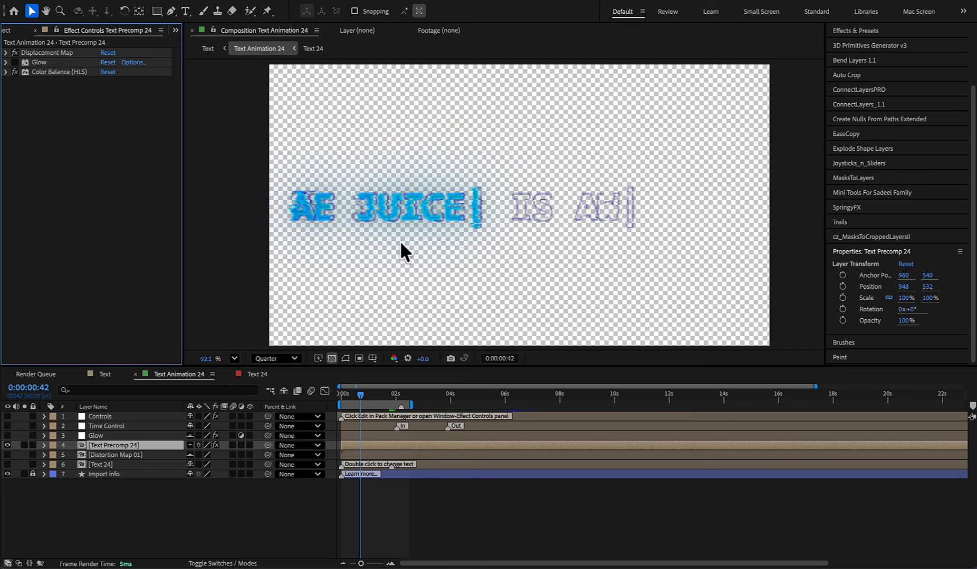
{"action": "key", "text": "slash"}
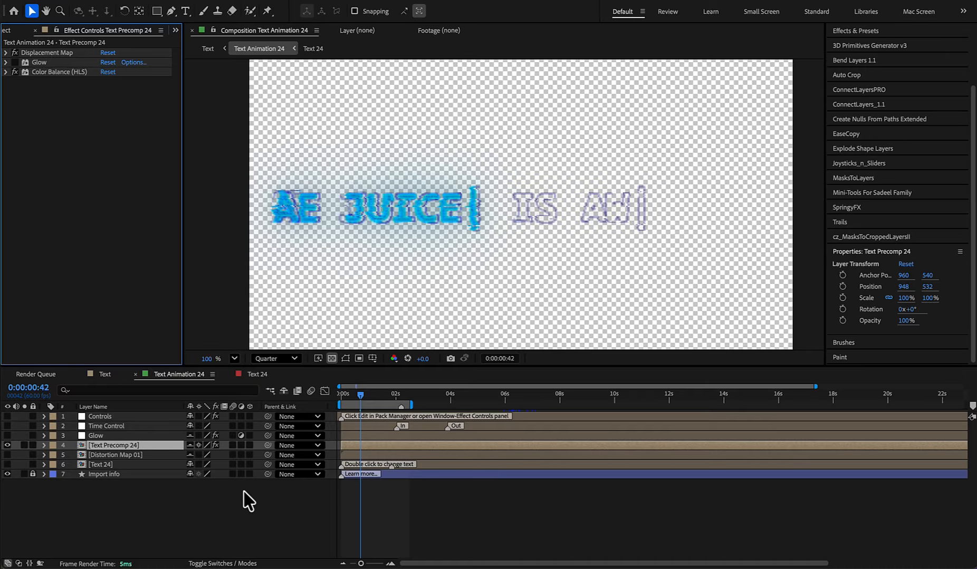
- In the Text Precomp 24 composition, disable Glow on the Text 24 layer just above Displacement Map 01 and reveal the shy layers
{"action": "double_click", "coordinate": [116, 446]}
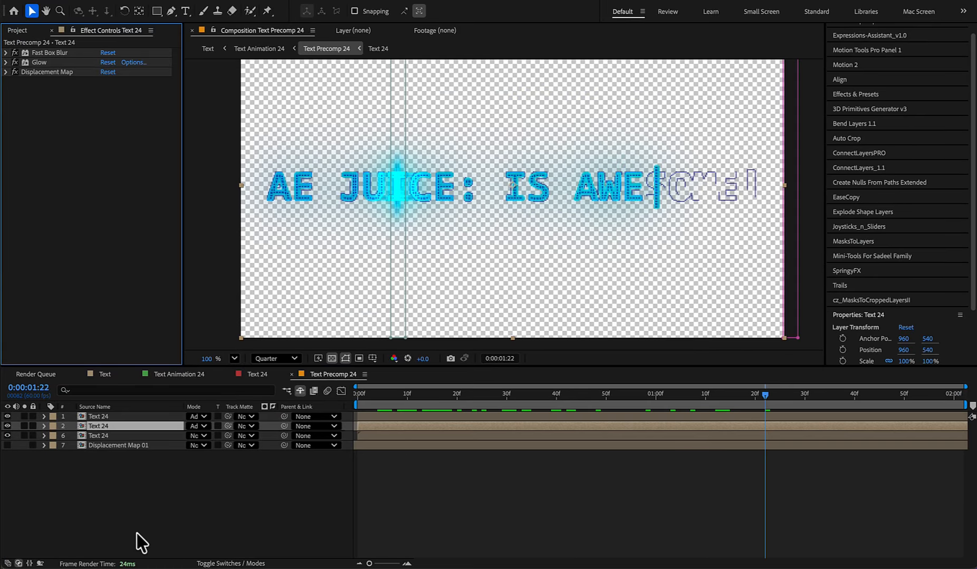
{"action": "left_click", "coordinate": [98, 436]}
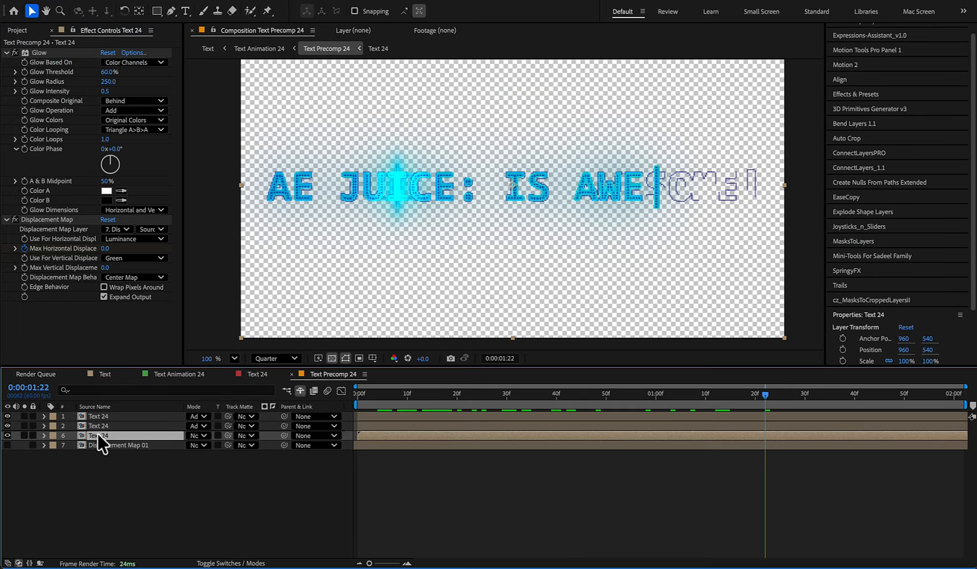
{"action": "left_click", "coordinate": [7, 53]}
{"action": "left_click", "coordinate": [6, 62]}
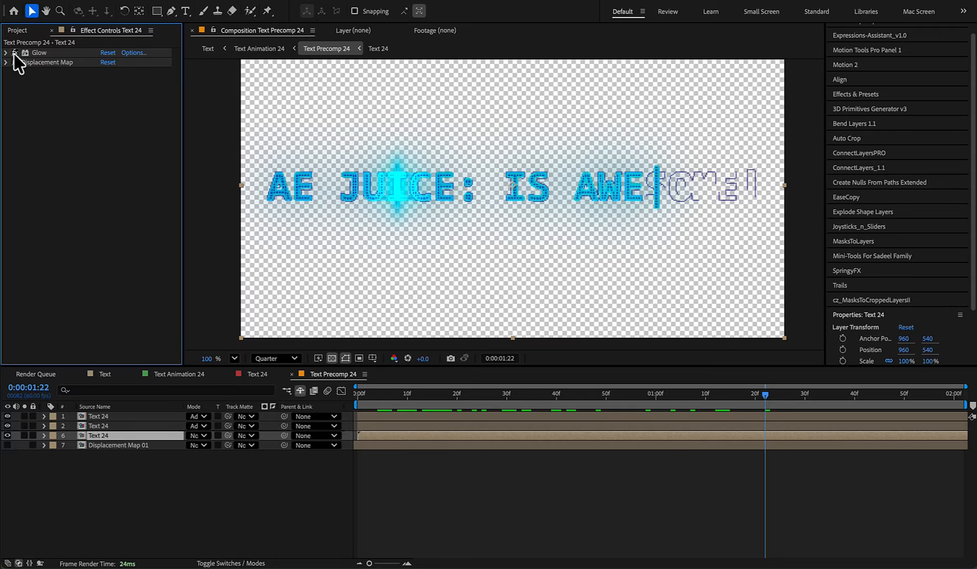
{"action": "left_click", "coordinate": [15, 52]}
{"action": "left_click", "coordinate": [299, 392]}
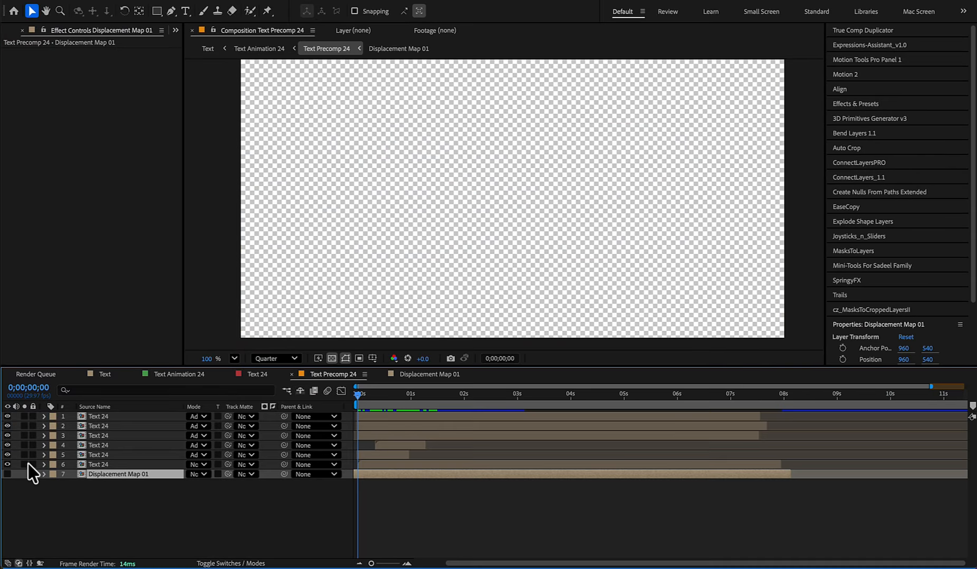
- Solo the Text 24 layer just above Displacement Map 01 and return to the Text Animation 24 composition
{"action": "left_click", "coordinate": [27, 464]}
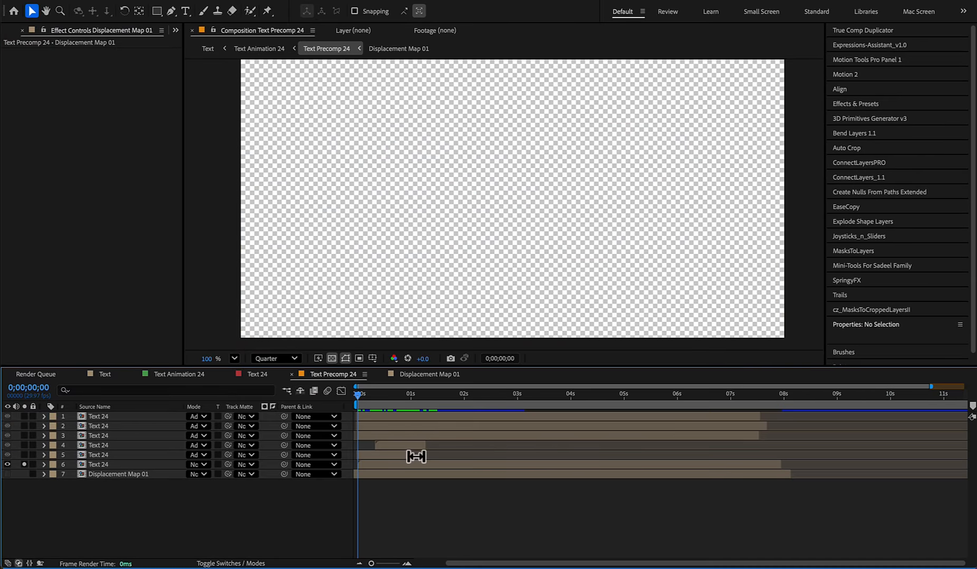
{"action": "key", "text": "Tab"}
{"action": "left_click", "coordinate": [335, 477]}
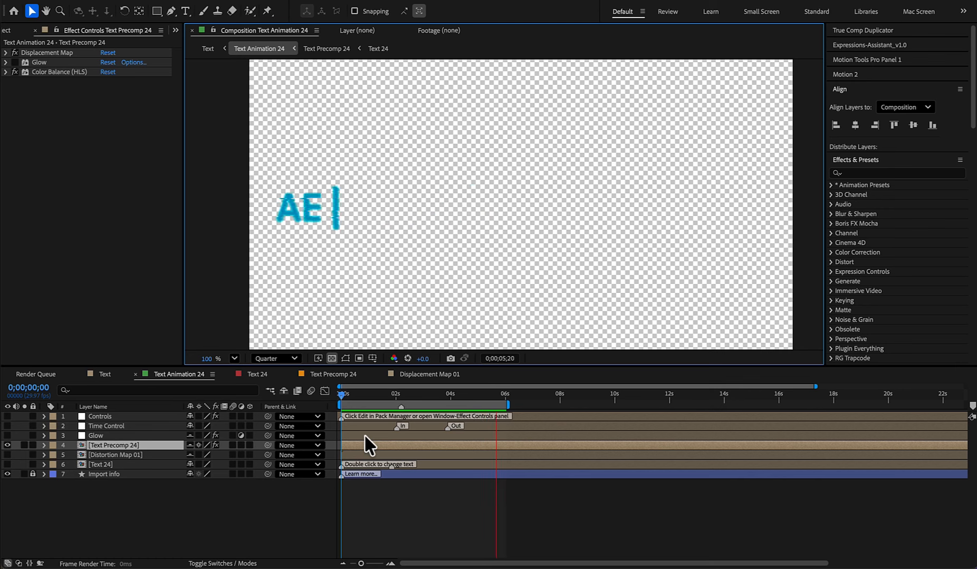
- Queue Text Animation 24 and render it to Text-01.mov as QuickTime with RGB + Alpha channels
{"action": "left_click", "coordinate": [160, 0]}
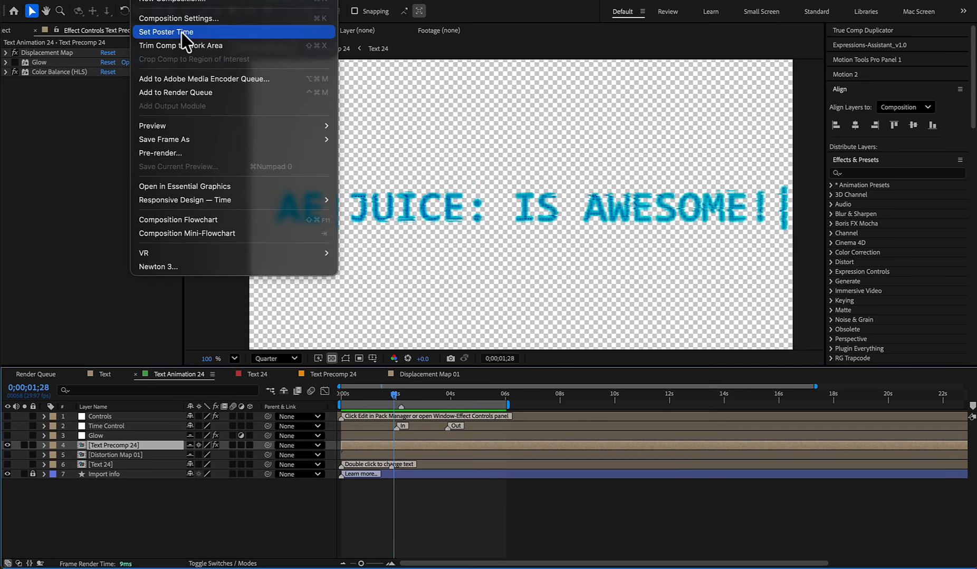
{"action": "left_click", "coordinate": [195, 93]}
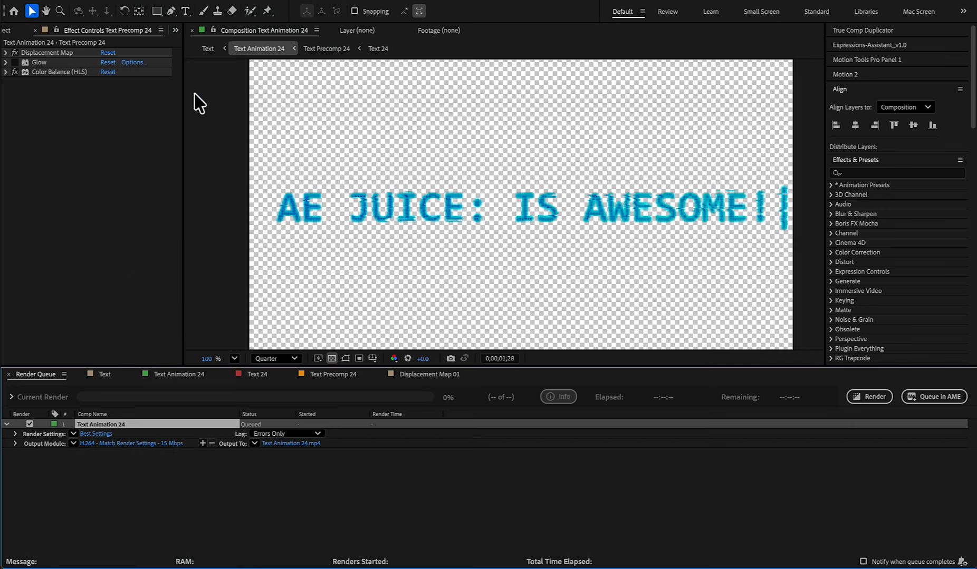
{"action": "left_click", "coordinate": [142, 444]}
{"action": "left_click", "coordinate": [438, 140]}
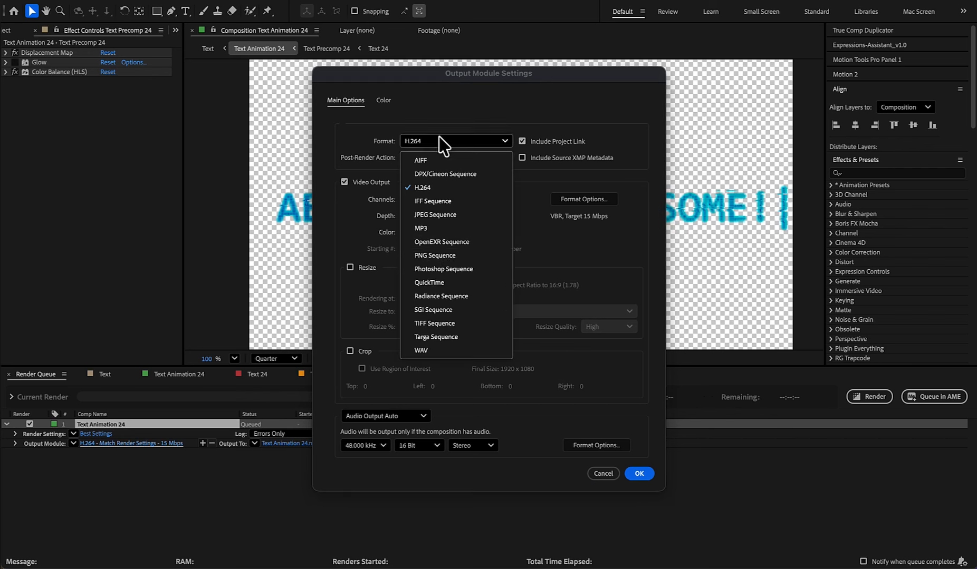
{"action": "left_click", "coordinate": [440, 283]}
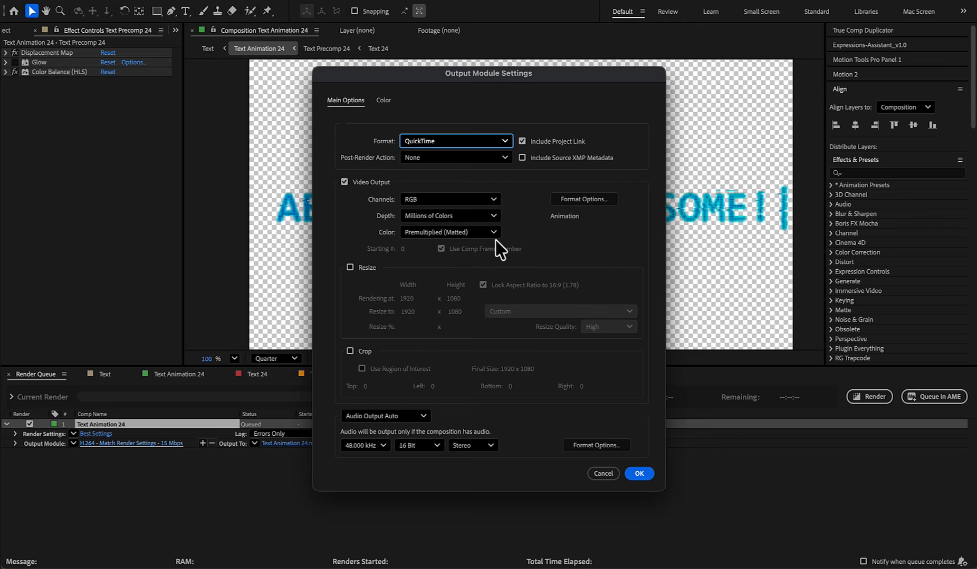
{"action": "left_click", "coordinate": [430, 203]}
{"action": "left_click", "coordinate": [433, 248]}
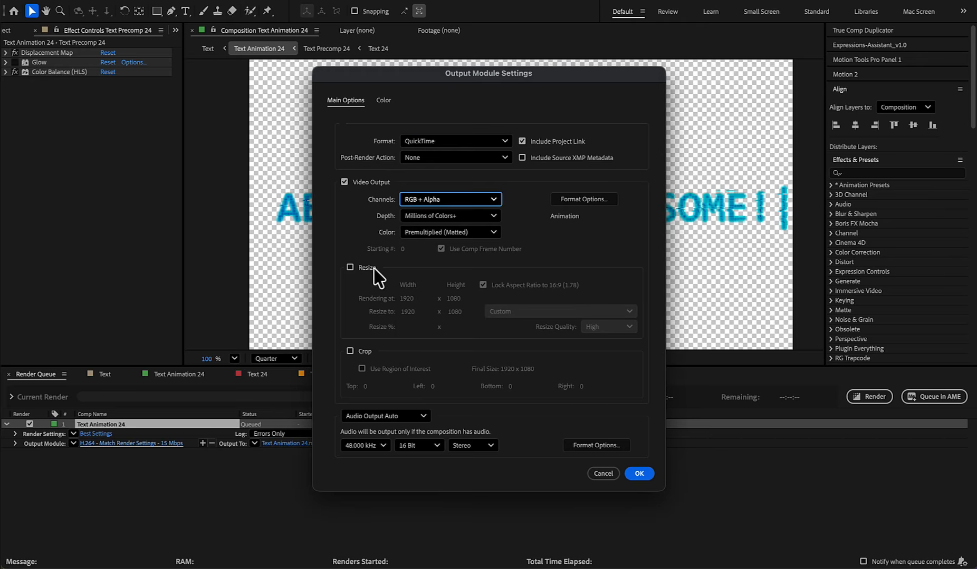
{"action": "left_click", "coordinate": [638, 474]}
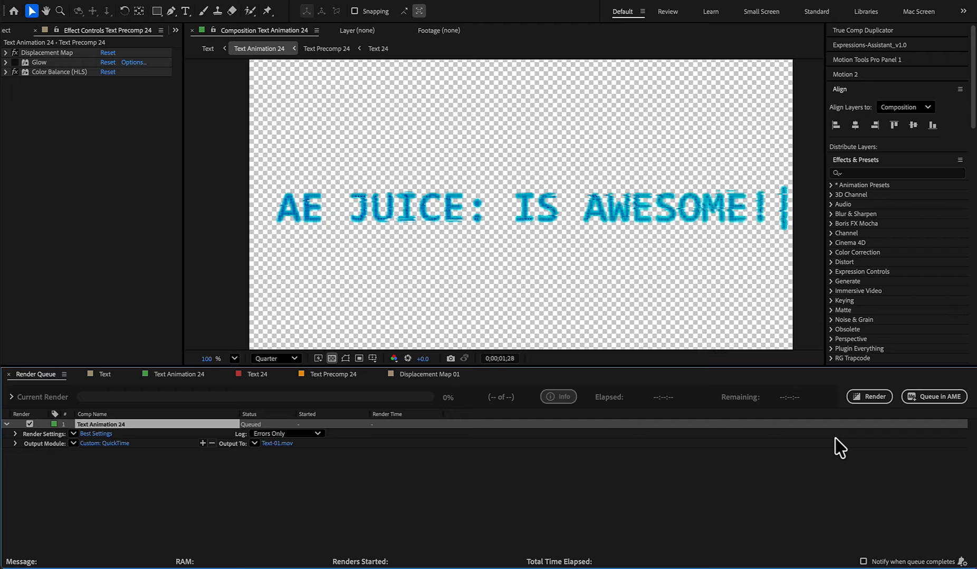
{"action": "left_click", "coordinate": [868, 401]}
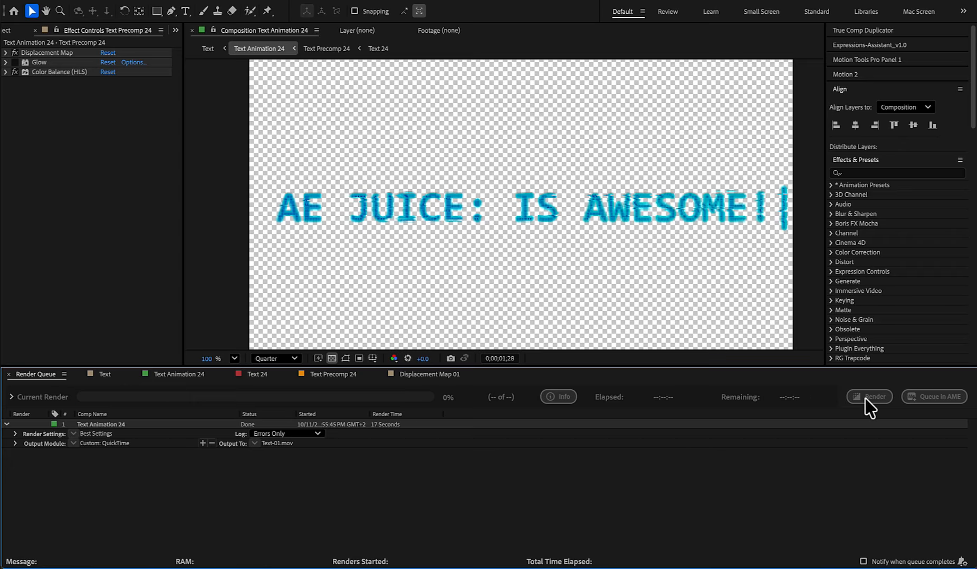
- In Text Precomp 24, solo only the third, fourth and fifth Text 24 layers and return to Text Animation 24
{"action": "left_click", "coordinate": [563, 257]}
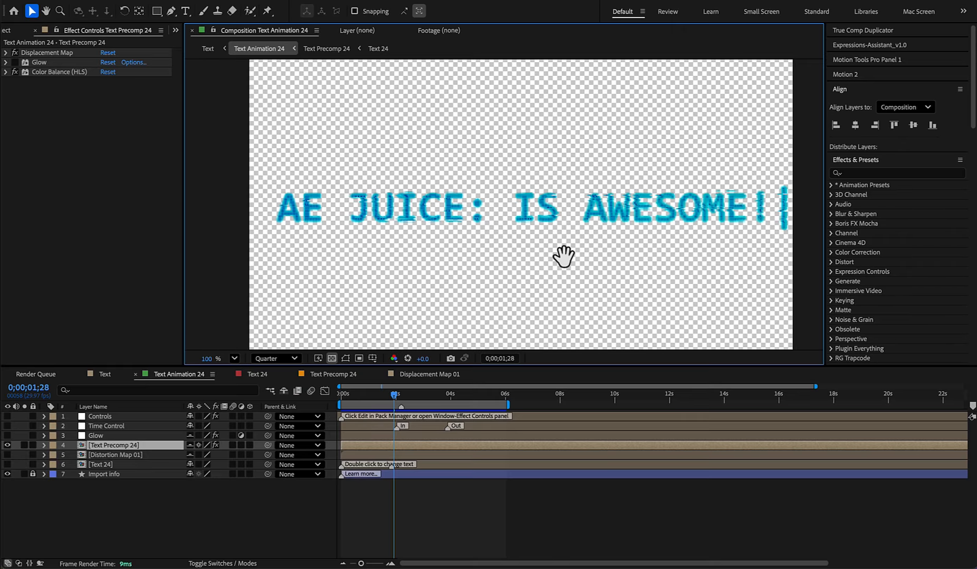
{"action": "double_click", "coordinate": [389, 444]}
{"action": "left_click", "coordinate": [24, 455]}
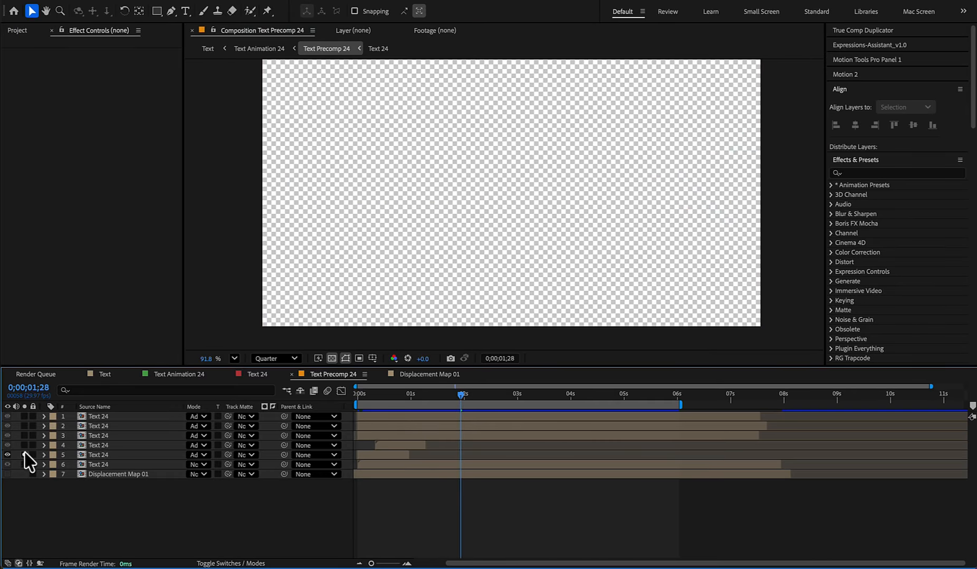
{"action": "left_click", "coordinate": [24, 446]}
{"action": "left_click_drag", "start_coordinate": [457, 400], "coordinate": [481, 417]}
{"action": "key", "text": "Tab"}
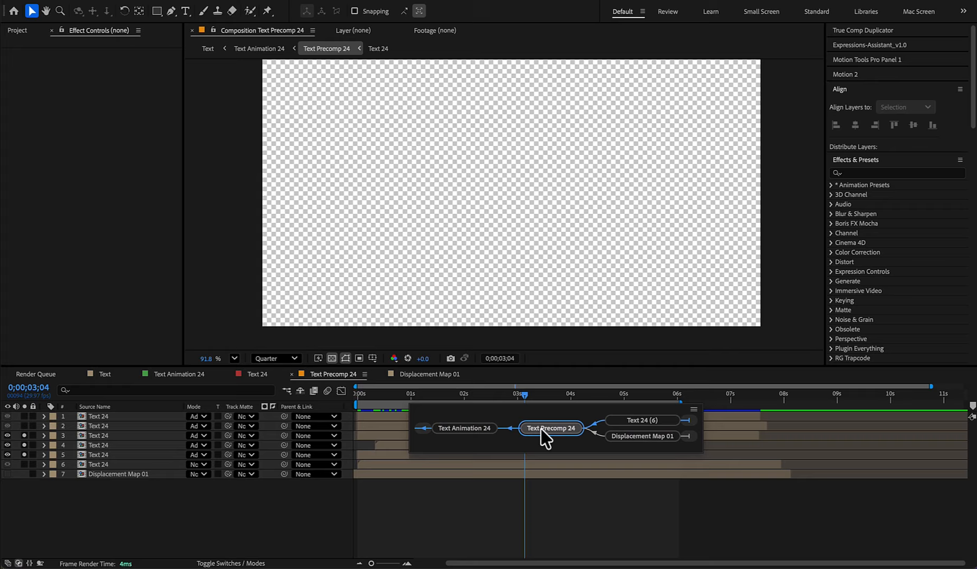
{"action": "left_click", "coordinate": [485, 434]}
- Queue Text Animation 24 again and render it as a QuickTime movie to Text-02.mov
{"action": "left_click", "coordinate": [148, 1]}
{"action": "left_click", "coordinate": [185, 93]}
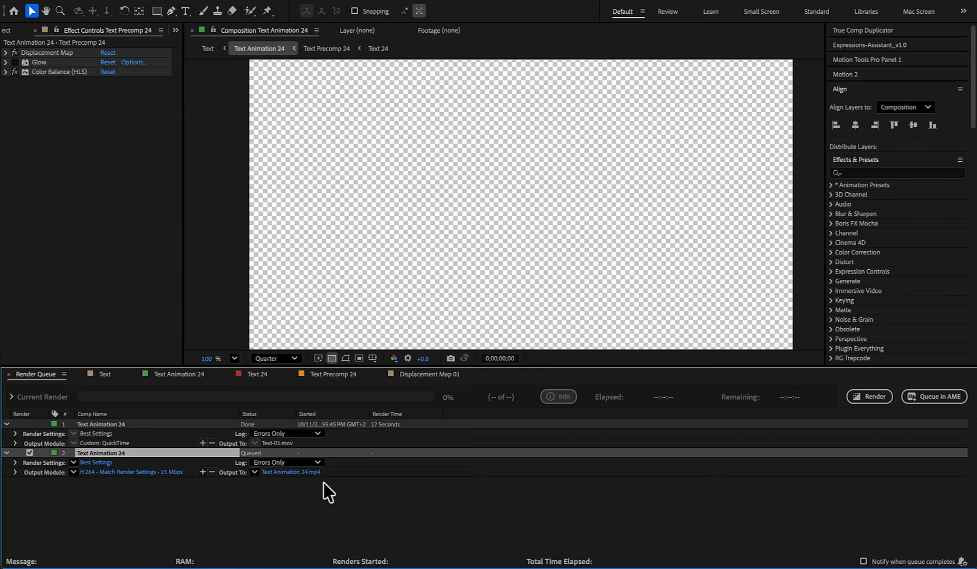
{"action": "left_click", "coordinate": [162, 473]}
{"action": "left_click", "coordinate": [456, 141]}
{"action": "left_click", "coordinate": [439, 279]}
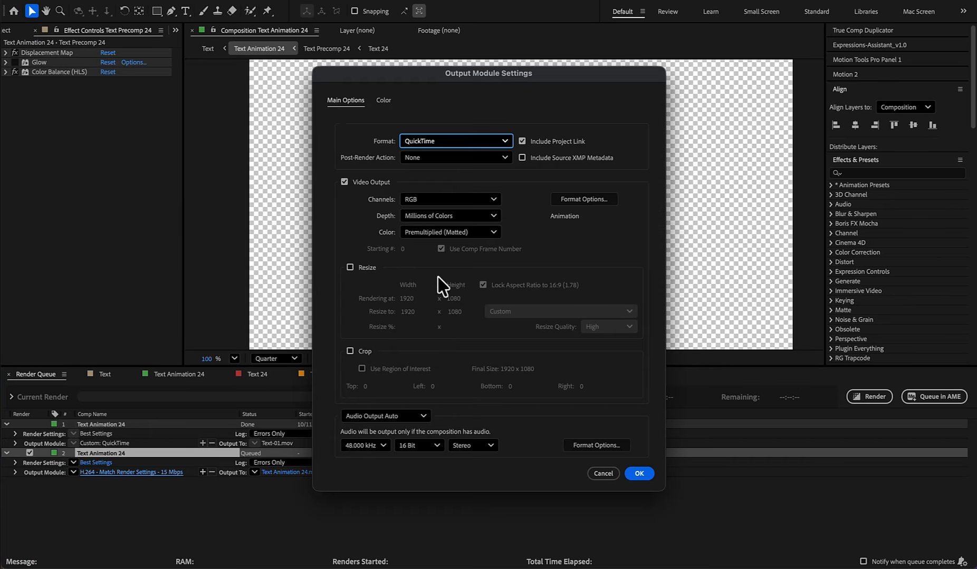
{"action": "left_click", "coordinate": [638, 474]}
{"action": "left_click", "coordinate": [869, 396]}
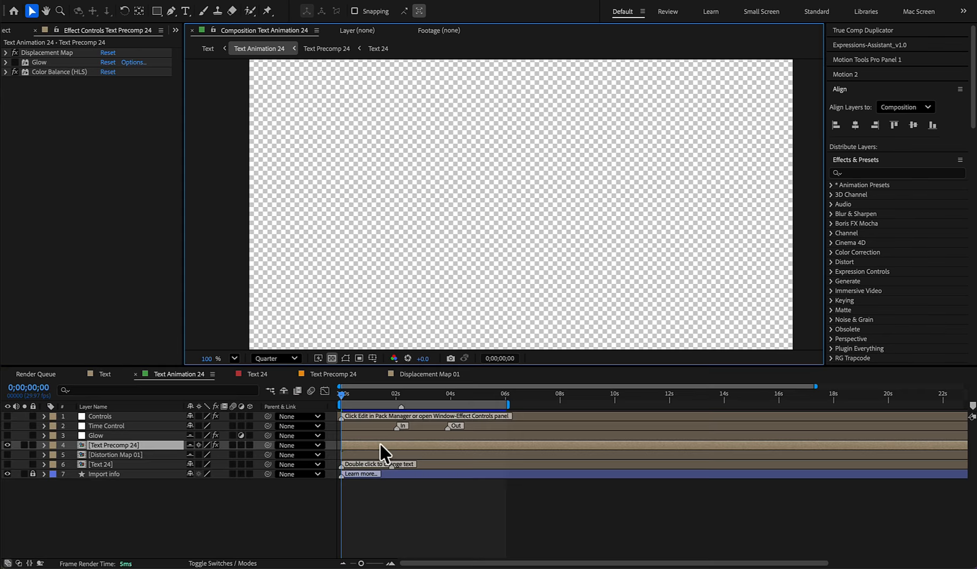
- In Text Precomp 24, solo only the first two Text 24 layers and return to Text Animation 24
{"action": "double_click", "coordinate": [380, 443]}
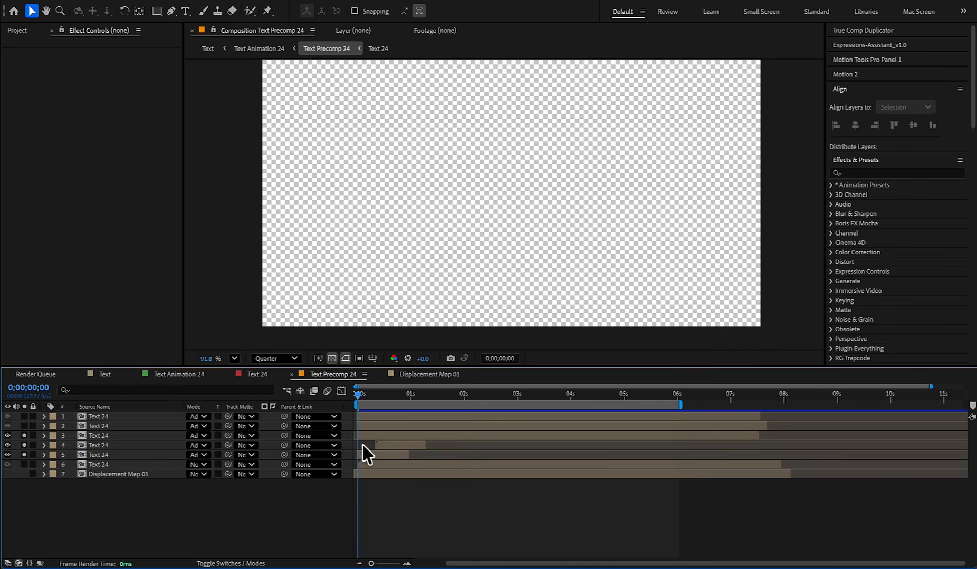
{"action": "key", "text": "Tab"}
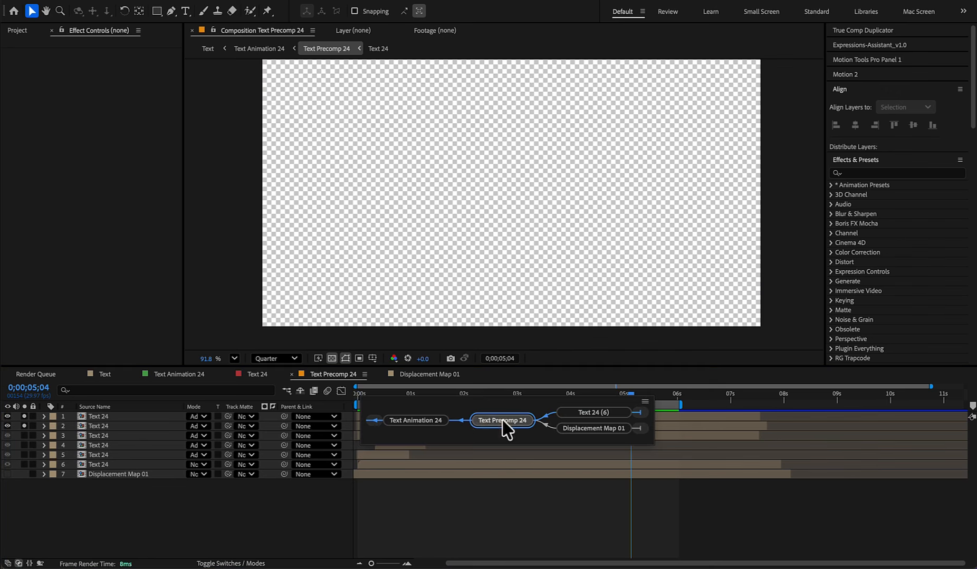
{"action": "left_click", "coordinate": [439, 418]}
- Queue Text Animation 24 a third time and render it as a QuickTime movie to Text-03.mov
{"action": "key", "text": "ctrl+m"}
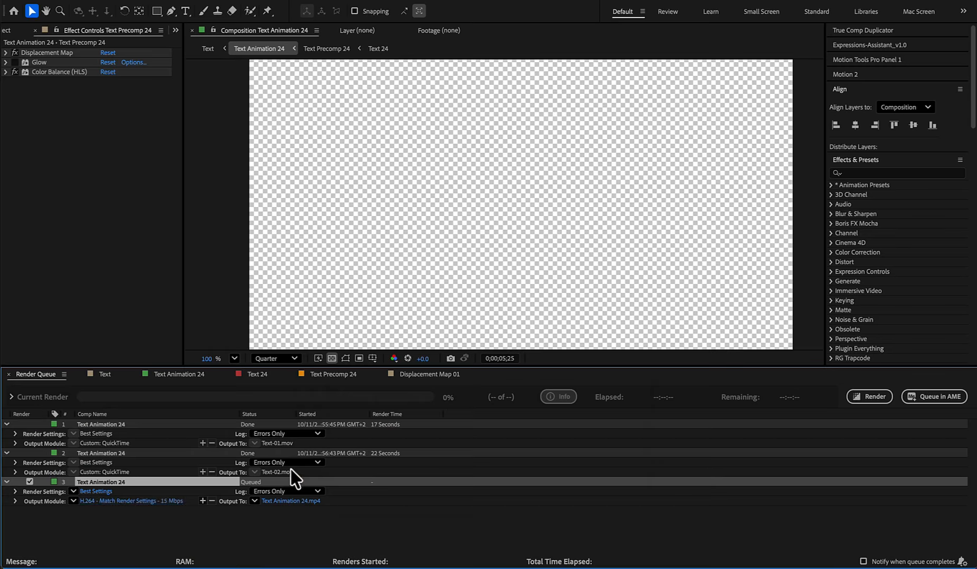
{"action": "left_click", "coordinate": [131, 500]}
{"action": "left_click", "coordinate": [432, 141]}
{"action": "left_click", "coordinate": [438, 288]}
{"action": "left_click", "coordinate": [638, 474]}
{"action": "left_click", "coordinate": [873, 398]}
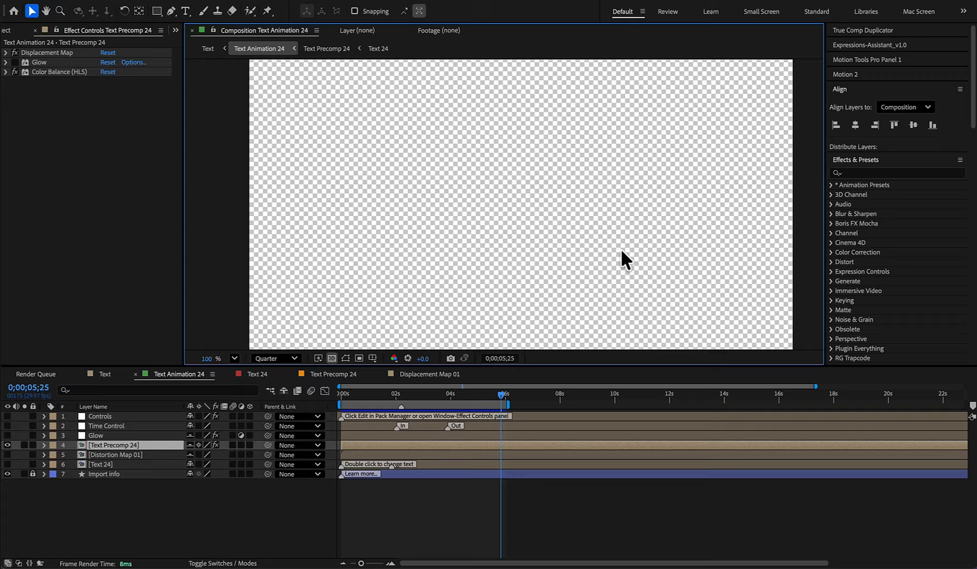
- Isolate Line Element 03 in the Text composition and, inside it, disable Glow on Adjustment Layer 57 and show the transparency grid
{"action": "key", "text": "Tab"}
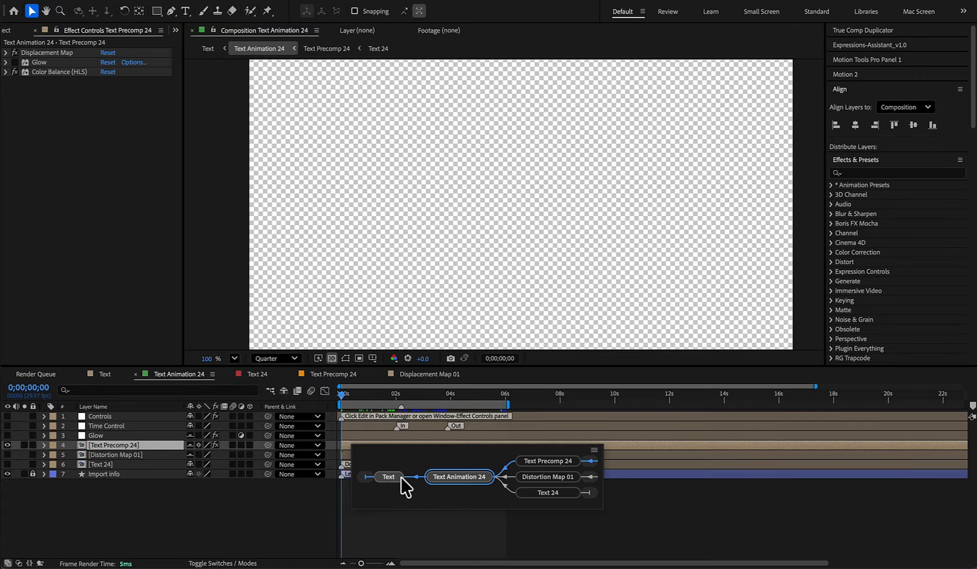
{"action": "left_click", "coordinate": [401, 478]}
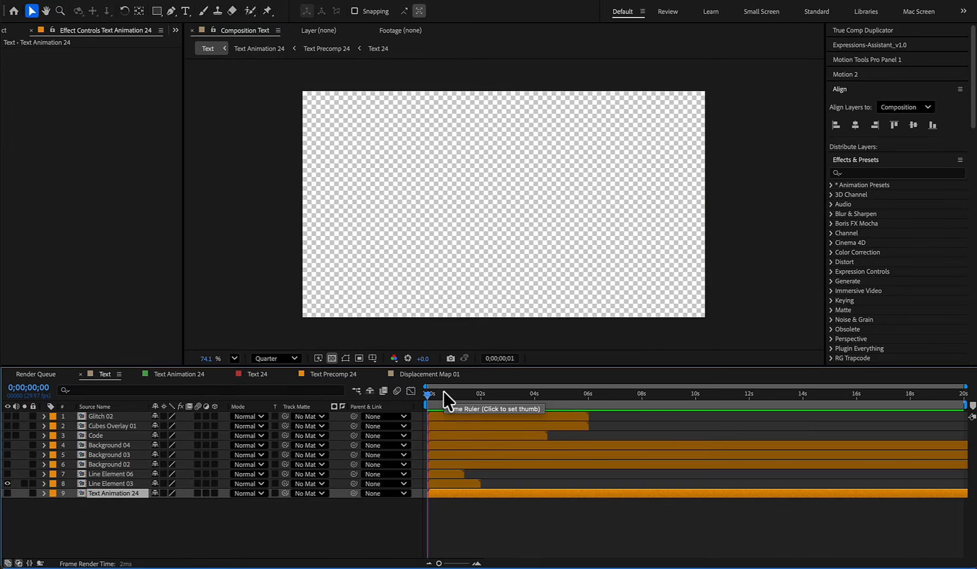
{"action": "left_click_drag", "start_coordinate": [447, 399], "coordinate": [468, 400]}
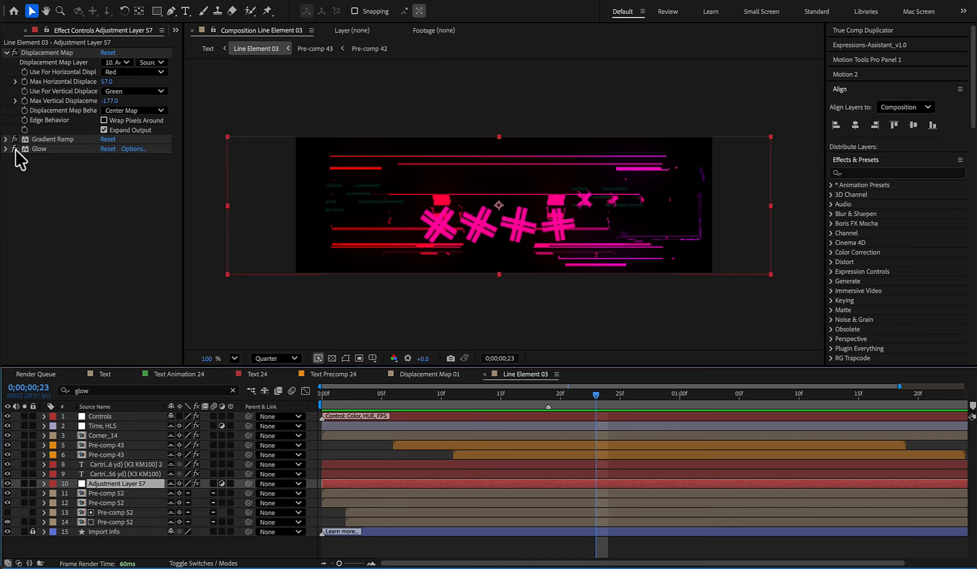
{"action": "left_click", "coordinate": [15, 149]}
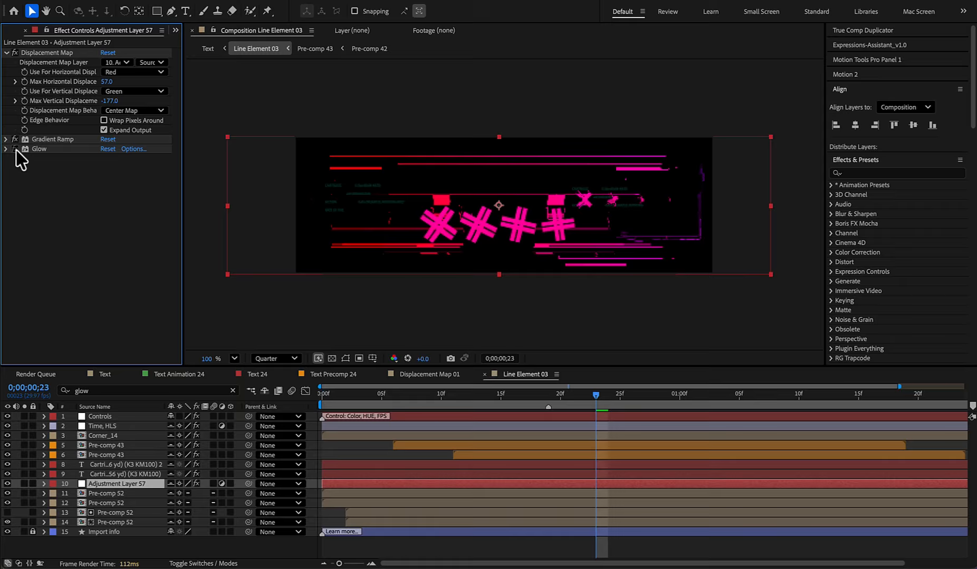
{"action": "left_click", "coordinate": [331, 359]}
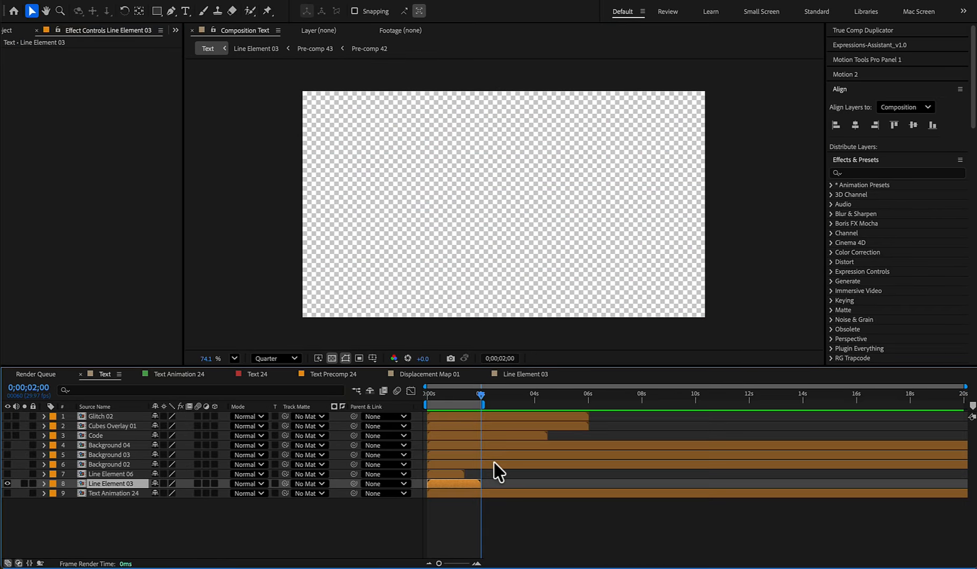
- Queue the Text composition up to 0;00;02;00 and render it as a QuickTime movie to Lines-01.mov
{"action": "key", "text": "ctrl+m"}
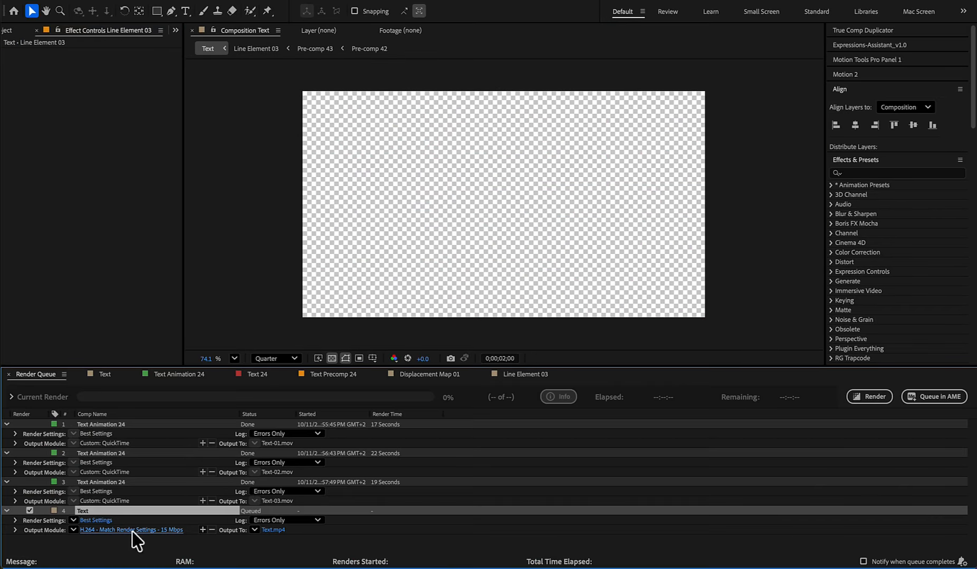
{"action": "left_click", "coordinate": [132, 530]}
{"action": "left_click", "coordinate": [425, 139]}
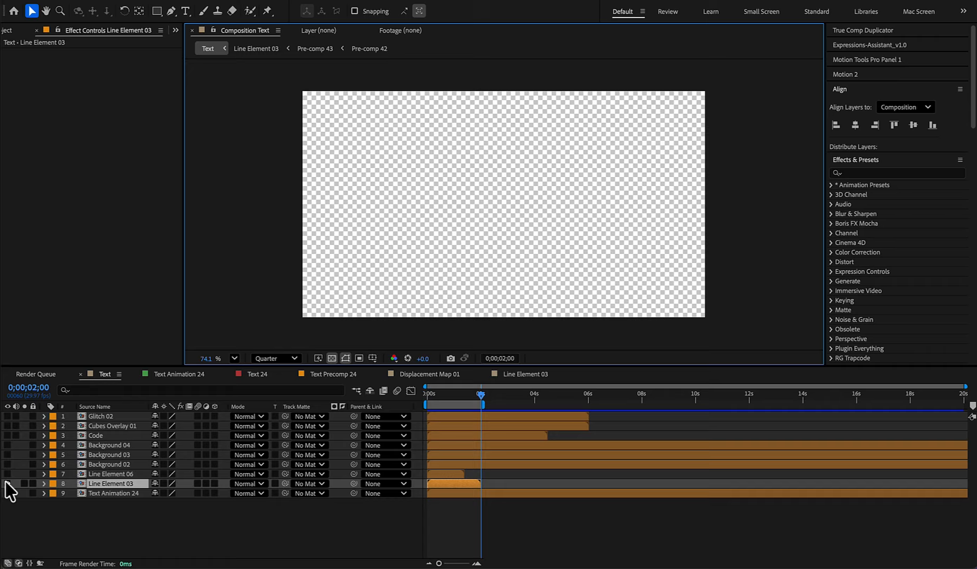
- Show Line Element 06 instead of Line Element 03, open it and filter its revealed layers for "glow"
{"action": "left_click", "coordinate": [7, 484]}
{"action": "left_click", "coordinate": [7, 475]}
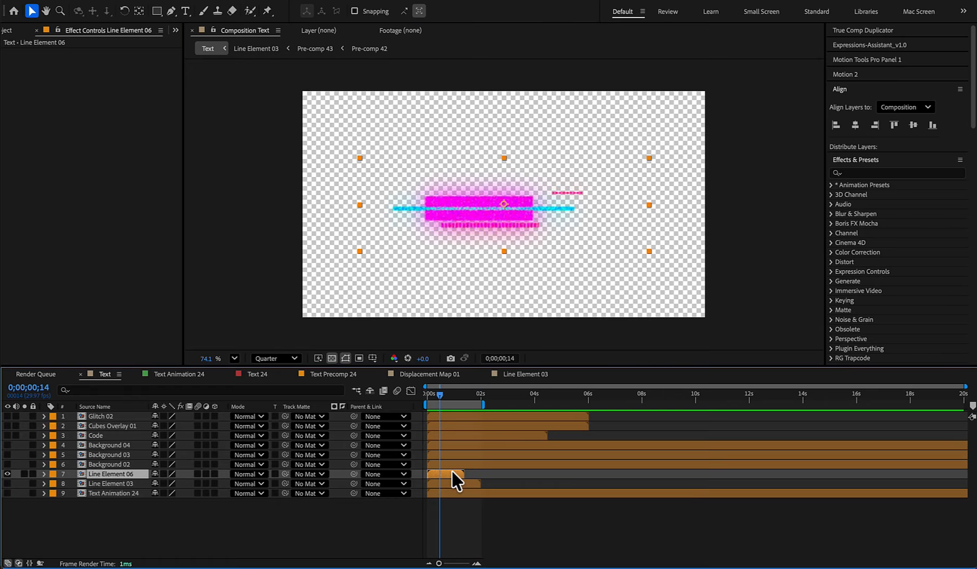
{"action": "double_click", "coordinate": [452, 475]}
{"action": "left_click", "coordinate": [265, 392]}
{"action": "left_click", "coordinate": [133, 392]}
{"action": "type", "text": "glow"}
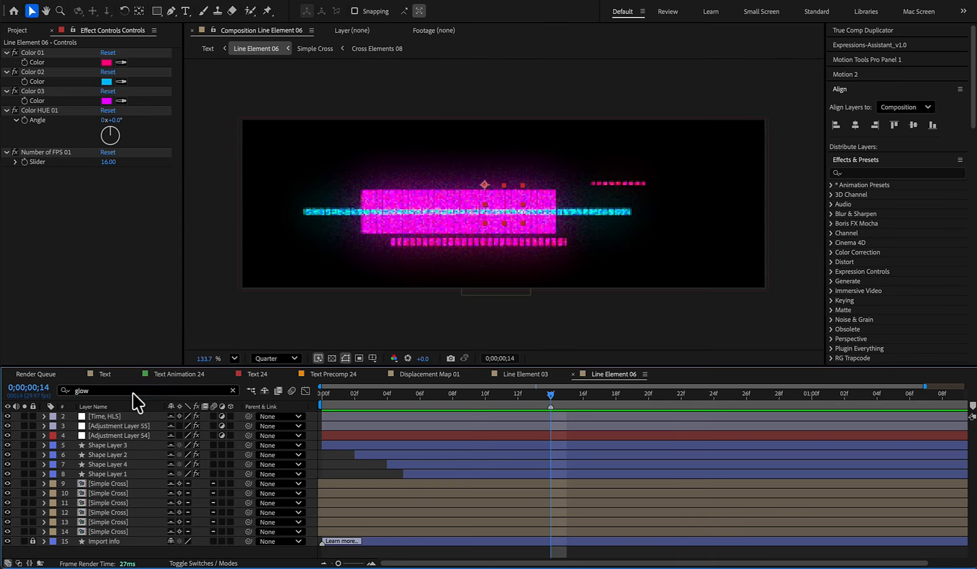
- Show the transparency grid, disable Glow on Adjustment Layer 54 and play back Line Element 06 from the start
{"action": "left_click", "coordinate": [119, 416]}
{"action": "left_click", "coordinate": [118, 437]}
{"action": "left_click", "coordinate": [332, 359]}
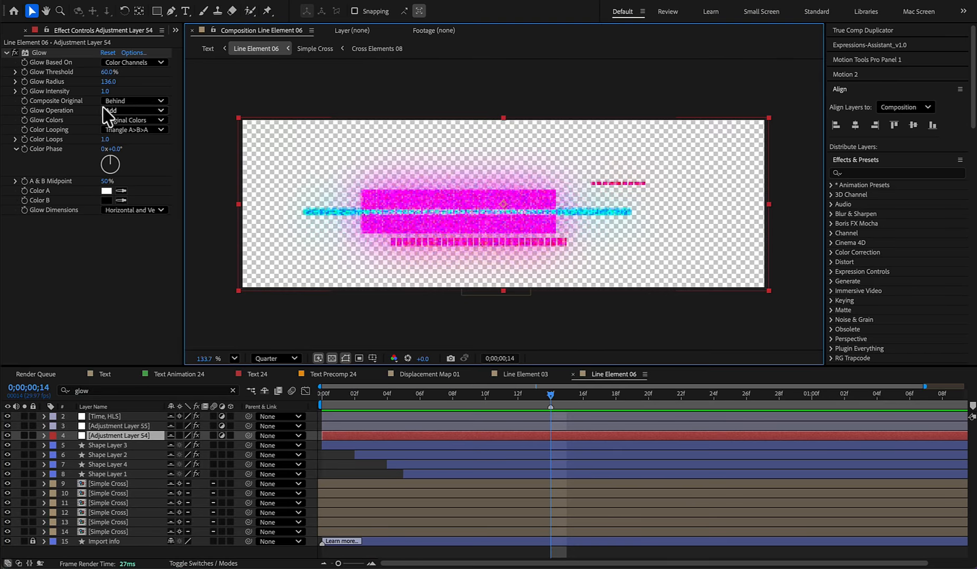
{"action": "left_click", "coordinate": [14, 52]}
{"action": "left_click_drag", "start_coordinate": [551, 394], "coordinate": [601, 394]}
{"action": "key", "text": "Home"}
{"action": "key", "text": "space"}
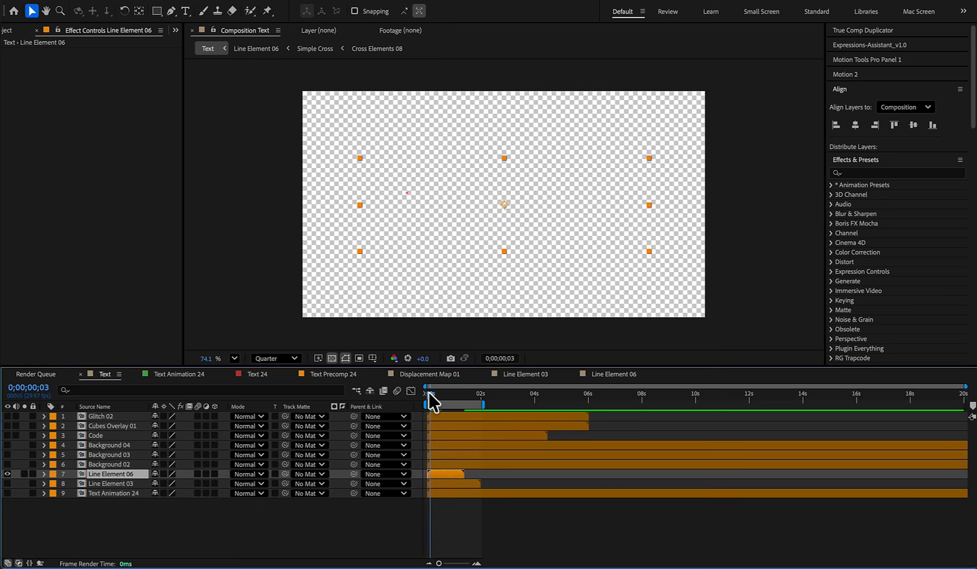
- End the Text composition's work area at about 0;00;01;11 and render the Line Element 06 animation
{"action": "left_click_drag", "start_coordinate": [429, 399], "coordinate": [461, 401]}
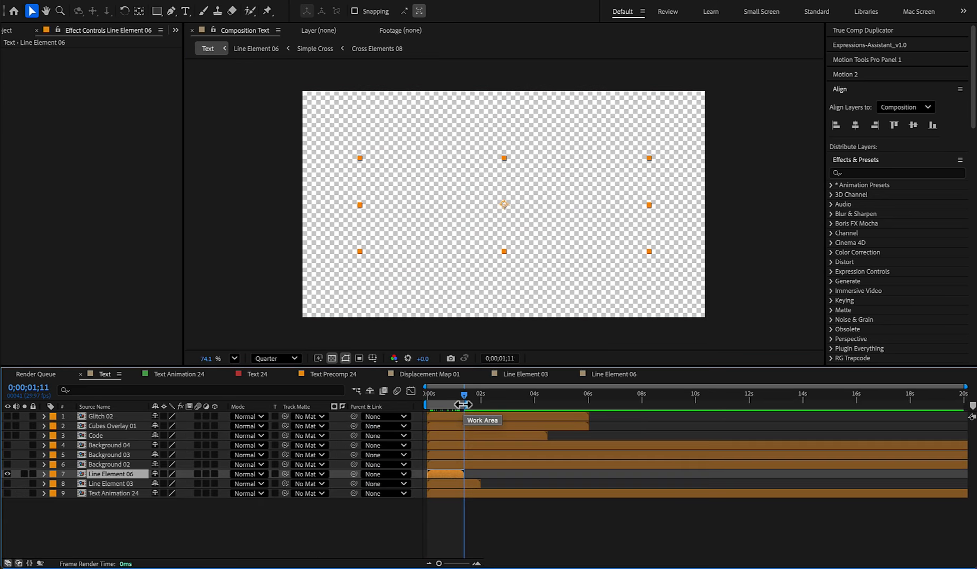
{"action": "left_click", "coordinate": [870, 397]}
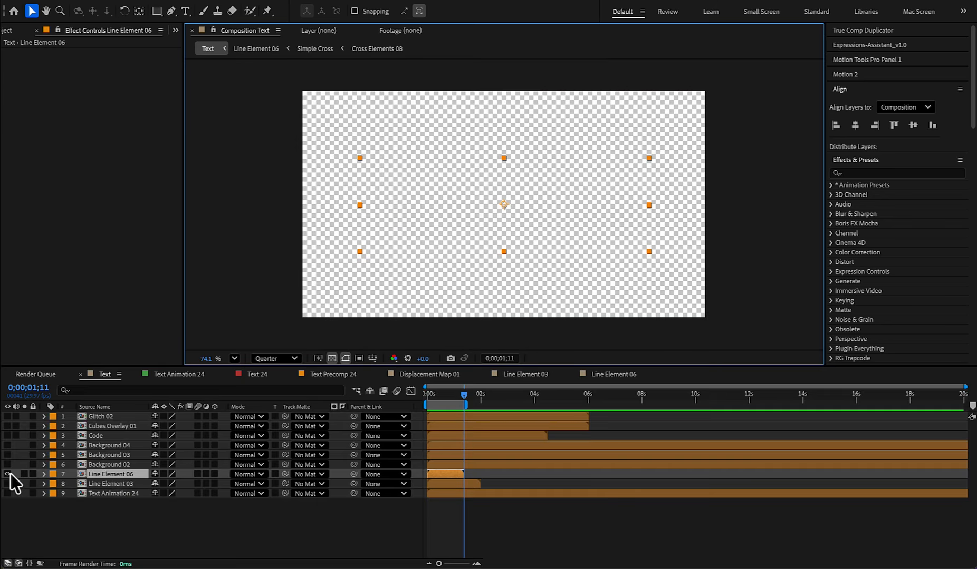
- Show Background 02 instead of Line Element 06 and set Color 03 on its Controls layer to 000000
{"action": "left_click", "coordinate": [7, 474]}
{"action": "left_click", "coordinate": [8, 465]}
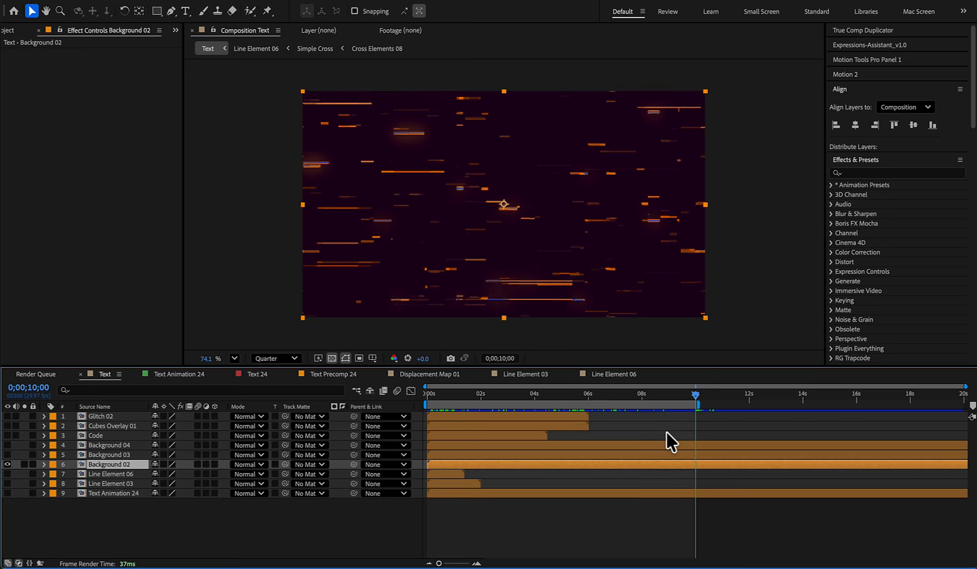
{"action": "double_click", "coordinate": [640, 464]}
{"action": "left_click", "coordinate": [105, 417]}
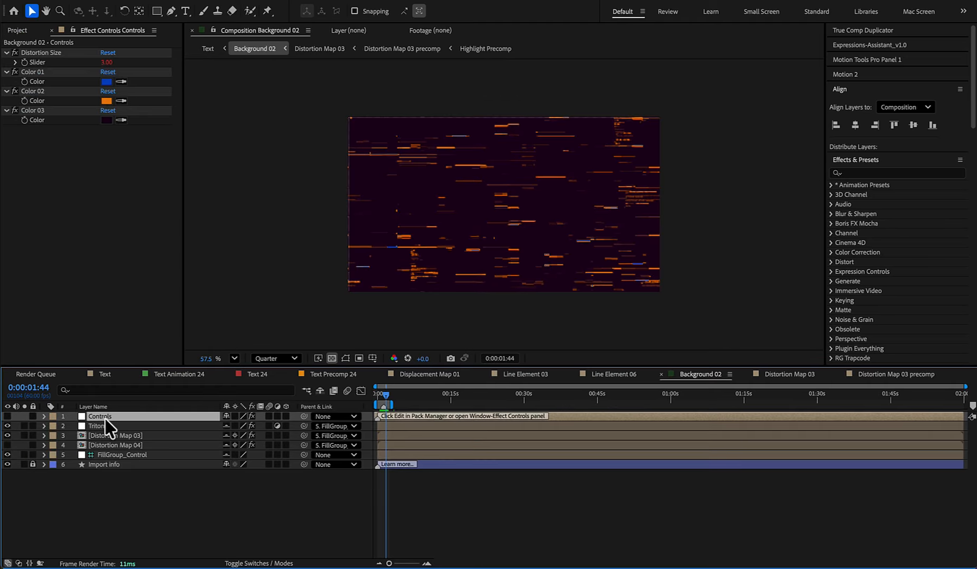
{"action": "left_click", "coordinate": [106, 120]}
{"action": "left_click_drag", "start_coordinate": [429, 317], "coordinate": [334, 404]}
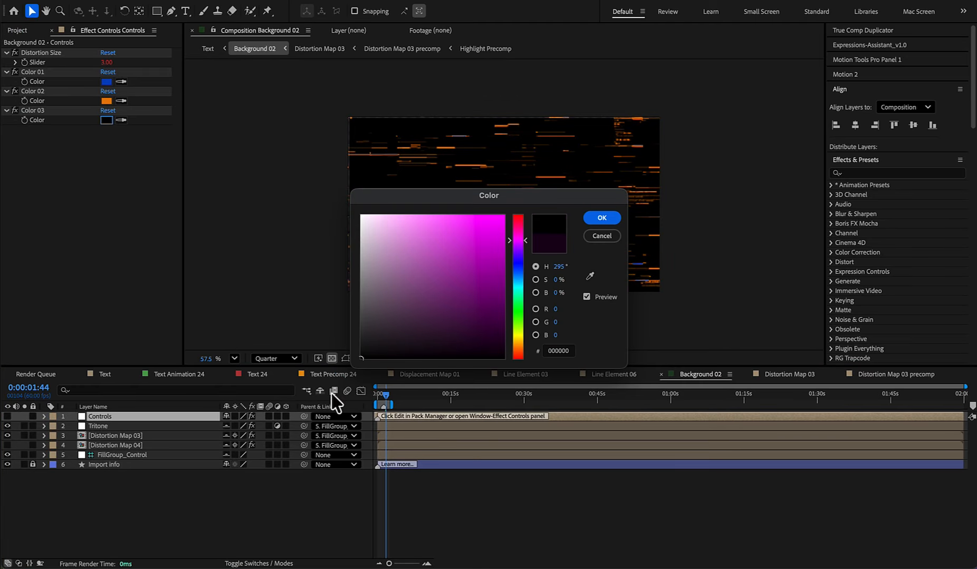
{"action": "left_click", "coordinate": [602, 218]}
- Set Color 02 and Color 01 on Background 02's Controls layer to white and play back the result
{"action": "left_click", "coordinate": [112, 100]}
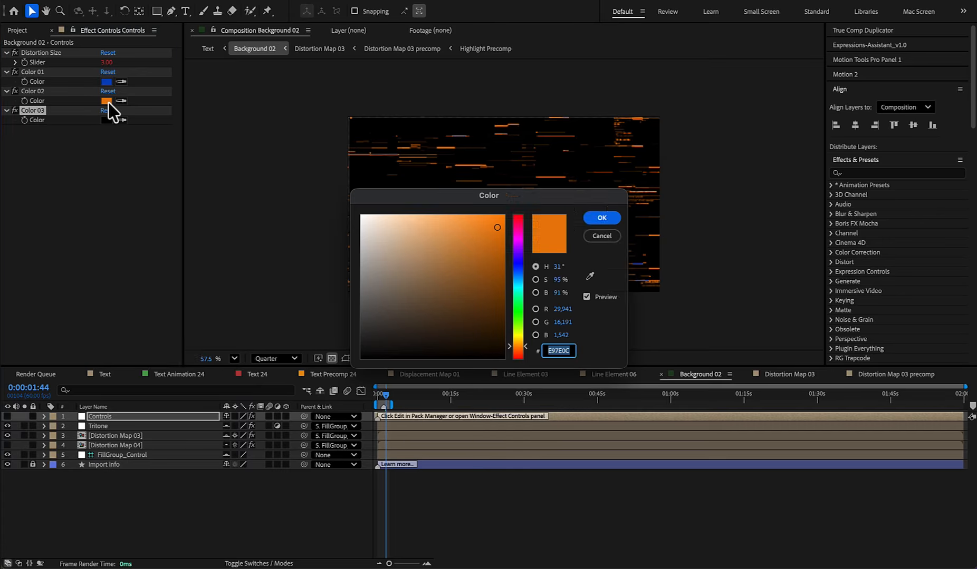
{"action": "left_click_drag", "start_coordinate": [406, 254], "coordinate": [320, 180]}
{"action": "left_click", "coordinate": [601, 219]}
{"action": "left_click", "coordinate": [108, 81]}
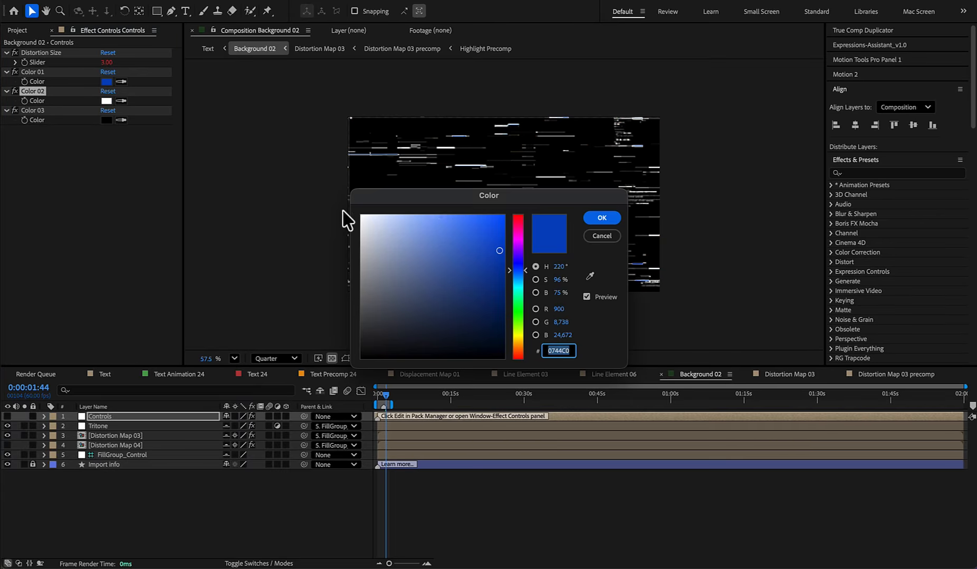
{"action": "left_click", "coordinate": [602, 218]}
{"action": "key", "text": "space"}
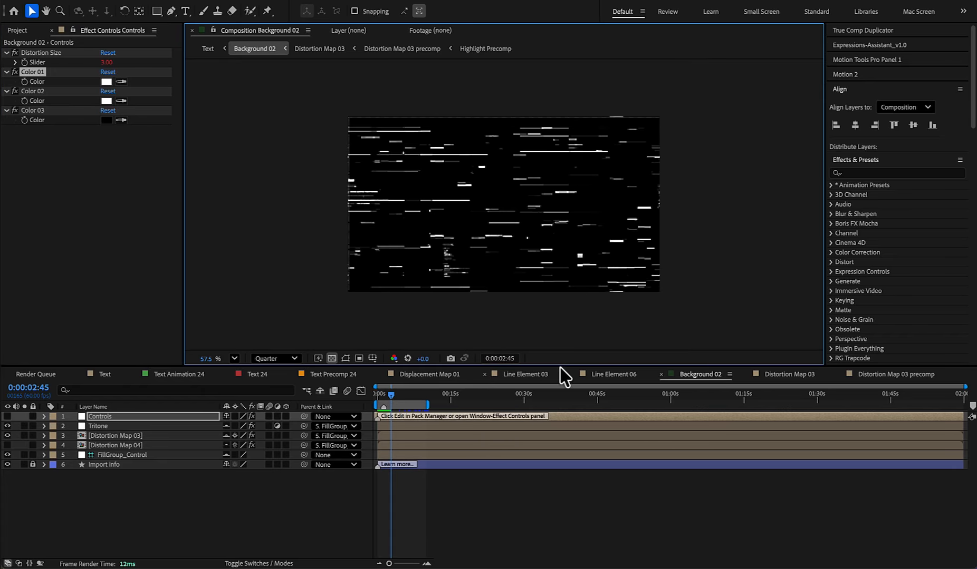
- Queue Background 02 and render it in H.264 format as Background 01.mp4
{"action": "key", "text": "ctrl+m"}
{"action": "left_click", "coordinate": [163, 549]}
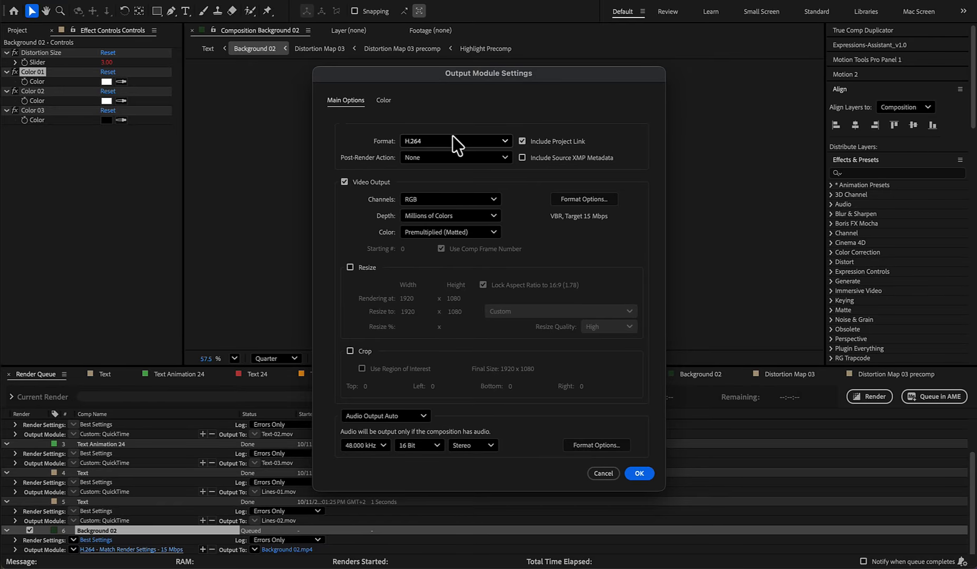
{"action": "left_click", "coordinate": [635, 475]}
{"action": "left_click", "coordinate": [869, 397]}
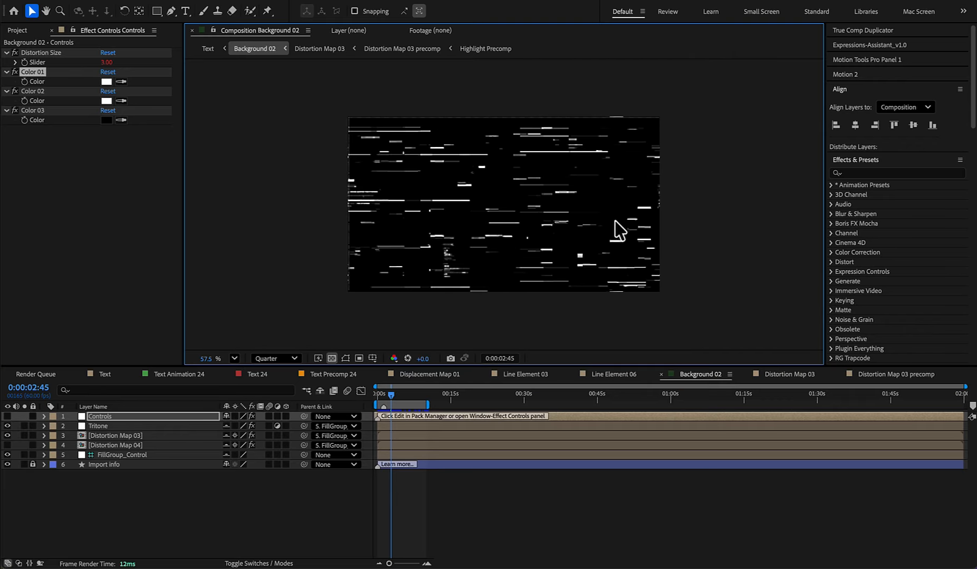
- Return to the Text composition, show Background 03 instead of Background 02, and open Background 03 with its hidden layers revealed
{"action": "key", "text": "Tab"}
{"action": "left_click", "coordinate": [546, 232]}
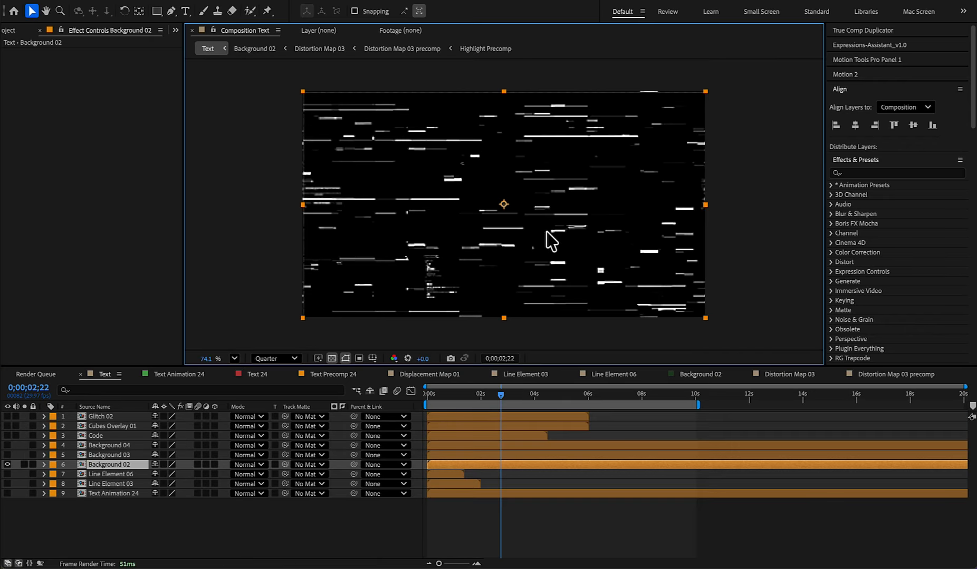
{"action": "left_click", "coordinate": [7, 464]}
{"action": "left_click", "coordinate": [7, 454]}
{"action": "double_click", "coordinate": [123, 456]}
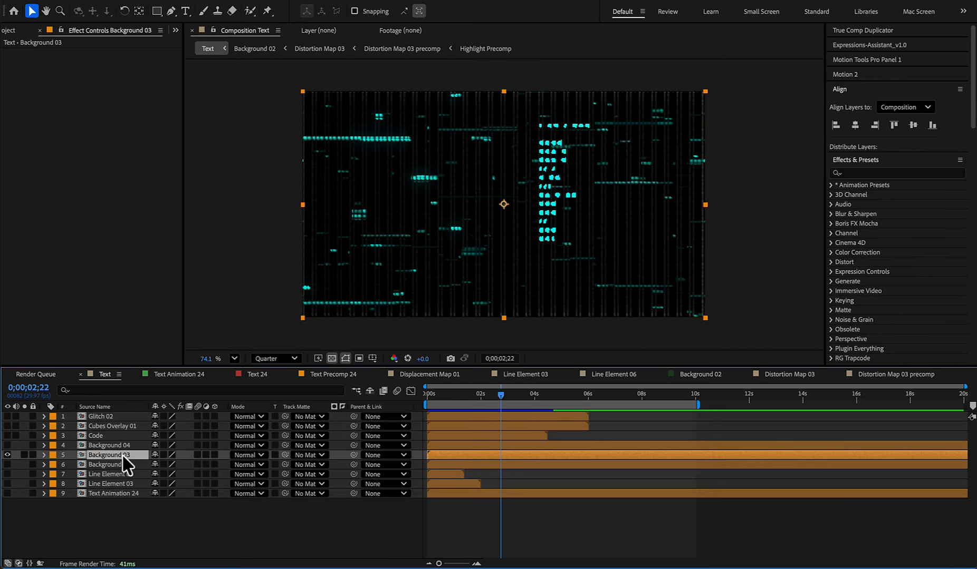
{"action": "left_click", "coordinate": [284, 391]}
- Set Color 02 and Color 01 on Background 03's Controls layer to white
{"action": "left_click", "coordinate": [107, 101]}
{"action": "left_click_drag", "start_coordinate": [417, 253], "coordinate": [300, 158]}
{"action": "left_click", "coordinate": [601, 218]}
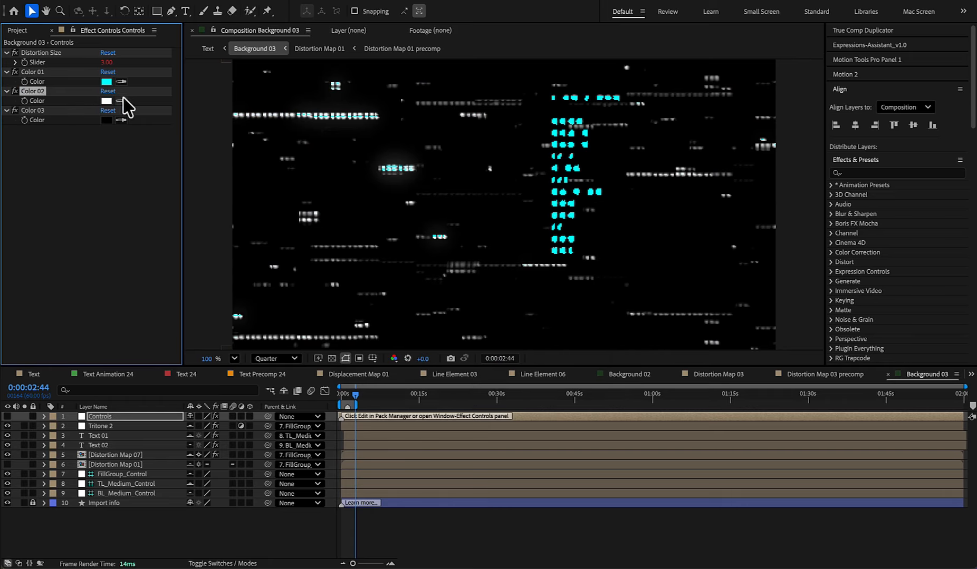
{"action": "left_click", "coordinate": [107, 82]}
{"action": "left_click_drag", "start_coordinate": [411, 251], "coordinate": [273, 151]}
{"action": "left_click", "coordinate": [599, 218]}
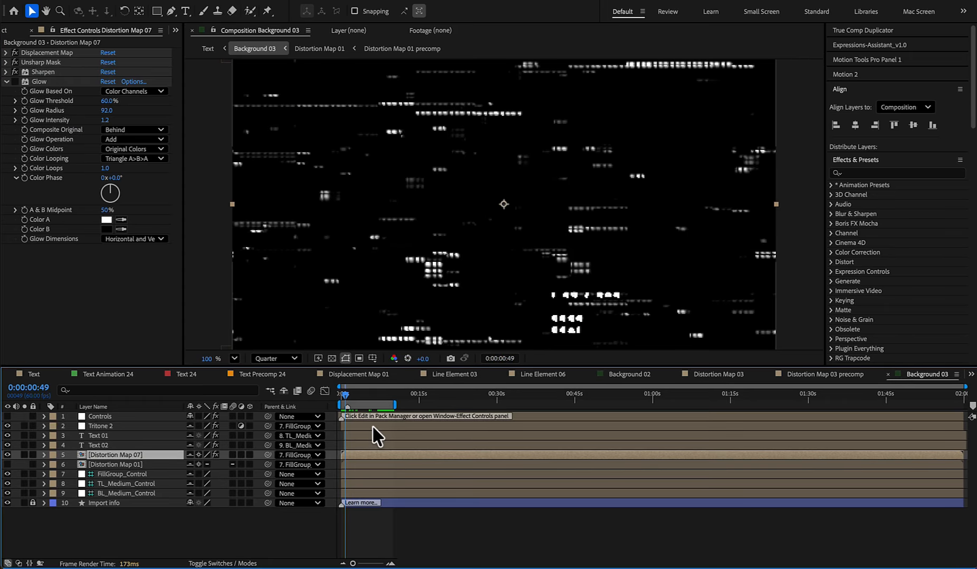
- Queue and render Background 03, and return to the Text composition
{"action": "key", "text": "ctrl+super+m"}
{"action": "left_click", "coordinate": [869, 396]}
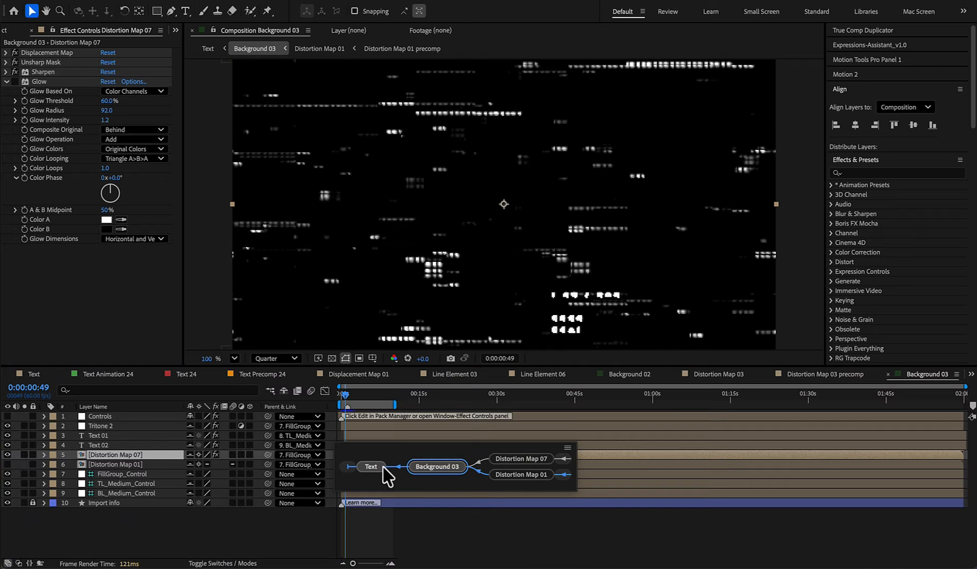
{"action": "left_click", "coordinate": [381, 468]}
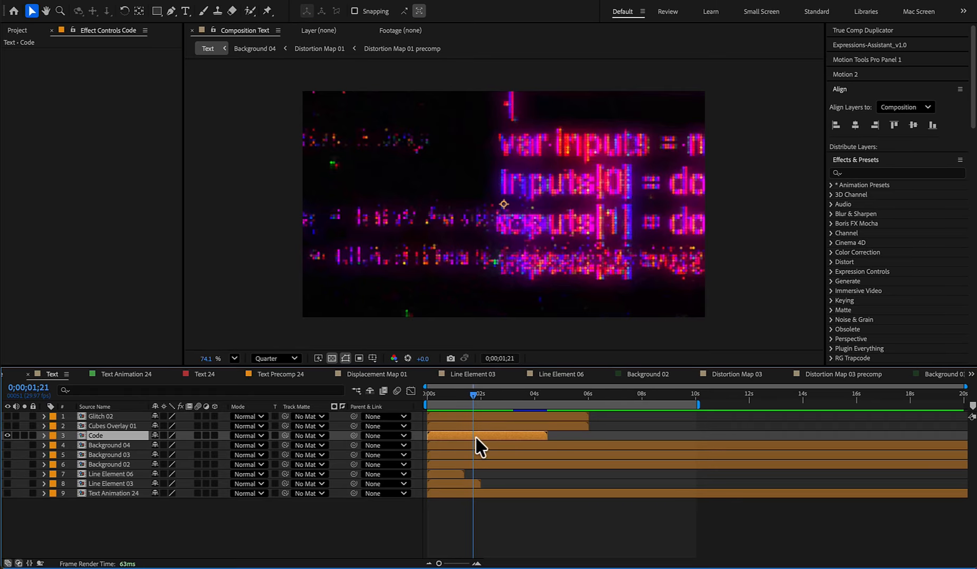
- Open the Code precomposition to check its layers, and scrub through the Code layer's animation in the Text composition
{"action": "double_click", "coordinate": [475, 437]}
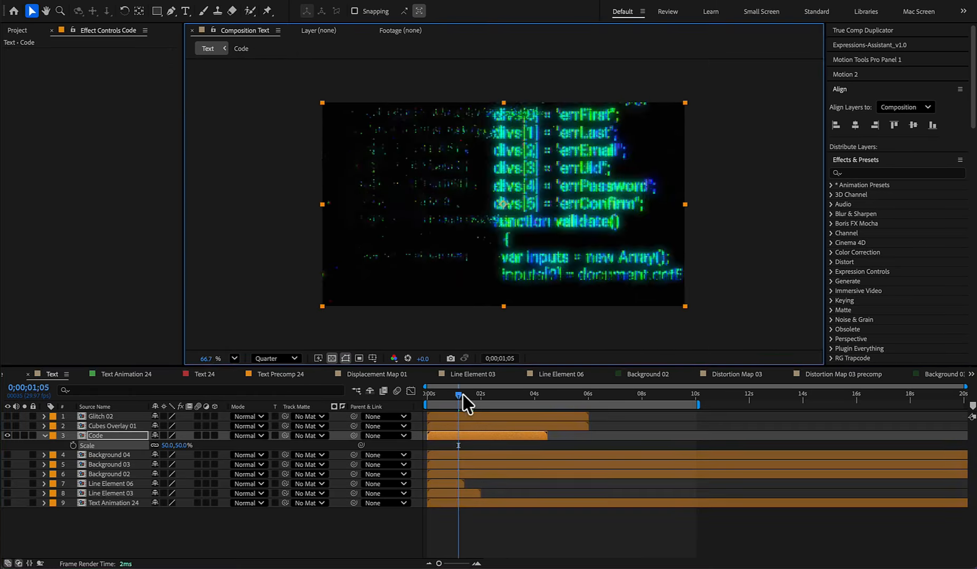
{"action": "left_click_drag", "start_coordinate": [464, 403], "coordinate": [532, 409]}
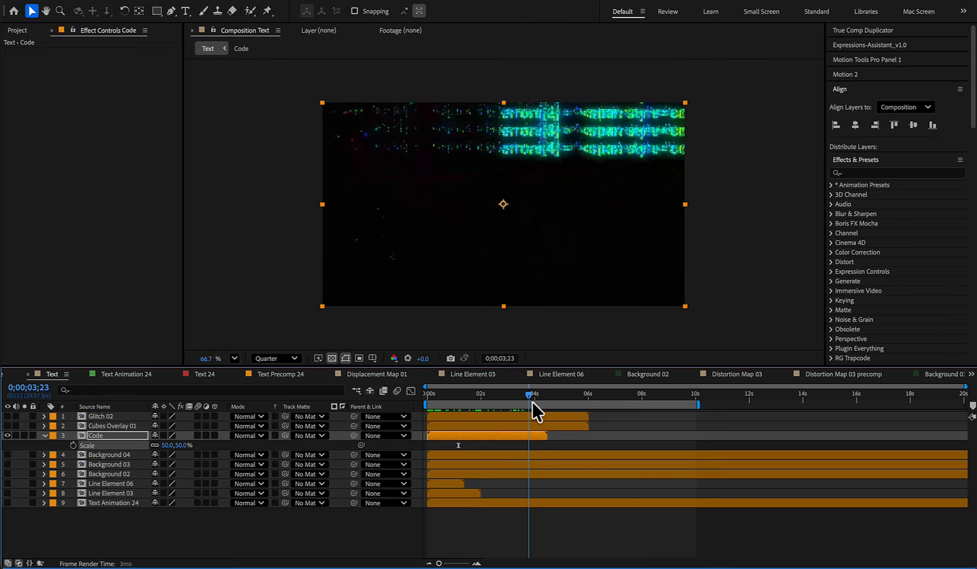
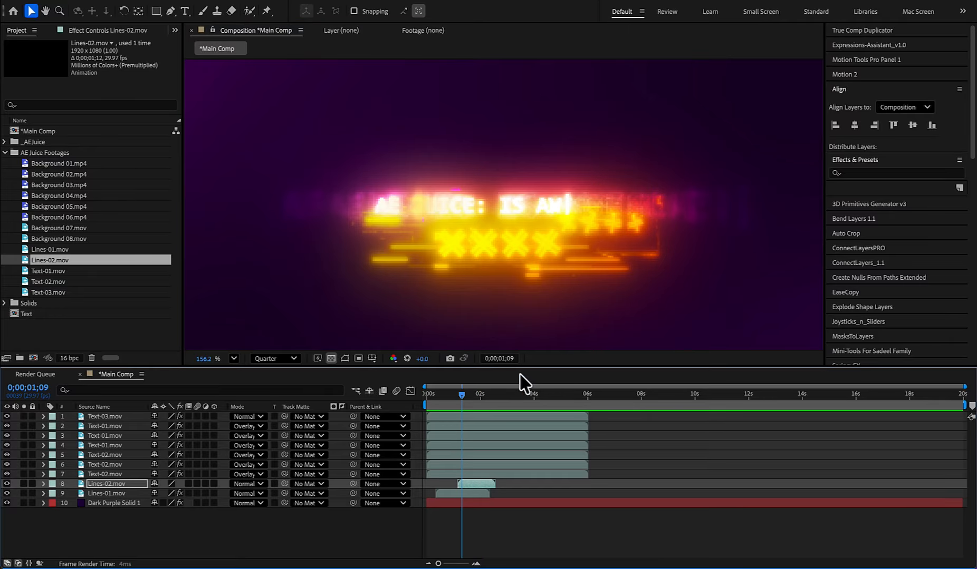
- Apply a white Fill effect to the Lines-02 layer and set its blending mode to Overlay
{"action": "scroll", "coordinate": [519, 316], "scroll_direction": "down", "scroll_amount": 3}
{"action": "key", "text": "Home"}
{"action": "key", "text": "space"}
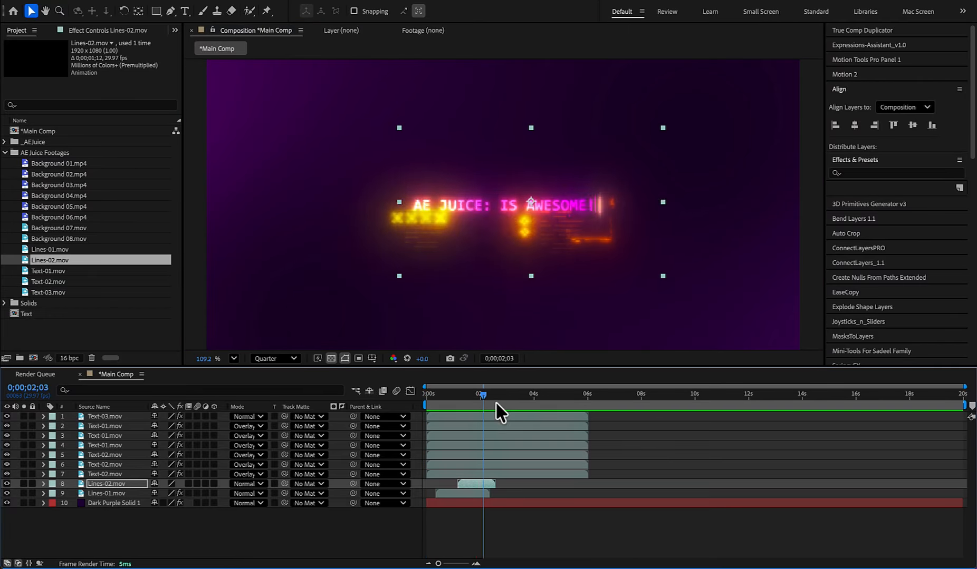
{"action": "key", "text": "ctrl+space"}
{"action": "type", "text": "fill"}
{"action": "key", "text": "Return"}
{"action": "left_click", "coordinate": [106, 82]}
{"action": "left_click", "coordinate": [361, 220]}
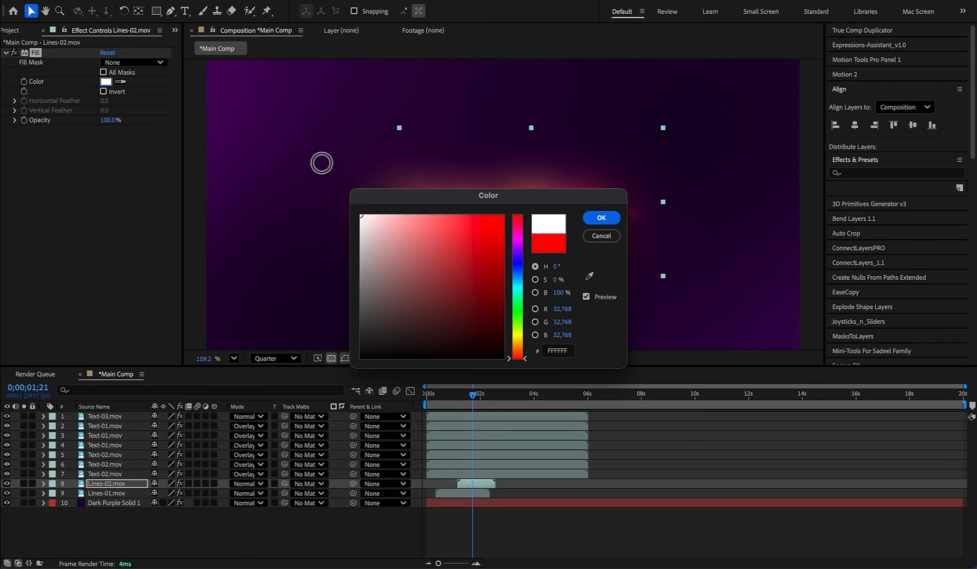
{"action": "left_click", "coordinate": [598, 216]}
{"action": "left_click", "coordinate": [248, 484]}
{"action": "left_click", "coordinate": [268, 248]}
- Resize the Lines-01 layer smaller so its glowing symbols sit just beneath the text, checking the fit by previewing the animation
{"action": "mouse_move", "coordinate": [471, 402]}
{"action": "left_mouse_down"}
{"action": "mouse_move", "coordinate": [499, 406]}
{"action": "mouse_move", "coordinate": [447, 406]}
{"action": "mouse_move", "coordinate": [462, 403]}
{"action": "left_mouse_up"}
{"action": "left_click", "coordinate": [489, 495]}
{"action": "left_click_drag", "start_coordinate": [653, 305], "coordinate": [604, 253]}
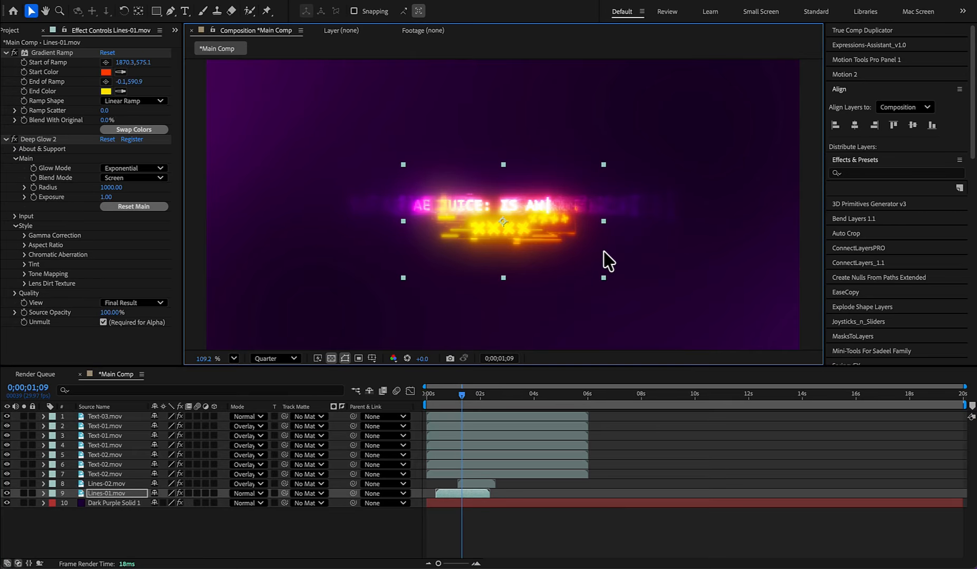
{"action": "left_click_drag", "start_coordinate": [464, 399], "coordinate": [356, 389]}
{"action": "key", "text": "space"}
{"action": "mouse_move", "coordinate": [474, 394]}
{"action": "left_mouse_down"}
{"action": "mouse_move", "coordinate": [425, 396]}
{"action": "mouse_move", "coordinate": [475, 397]}
{"action": "left_mouse_up"}
{"action": "key", "text": "space"}
{"action": "left_click_drag", "start_coordinate": [596, 272], "coordinate": [571, 296]}
- Duplicate the Lines-01 layer and scale the copy up to slightly wider than the composition frame
{"action": "left_click_drag", "start_coordinate": [427, 395], "coordinate": [473, 504]}
{"action": "key", "text": "super+d"}
{"action": "left_click_drag", "start_coordinate": [613, 282], "coordinate": [786, 343]}
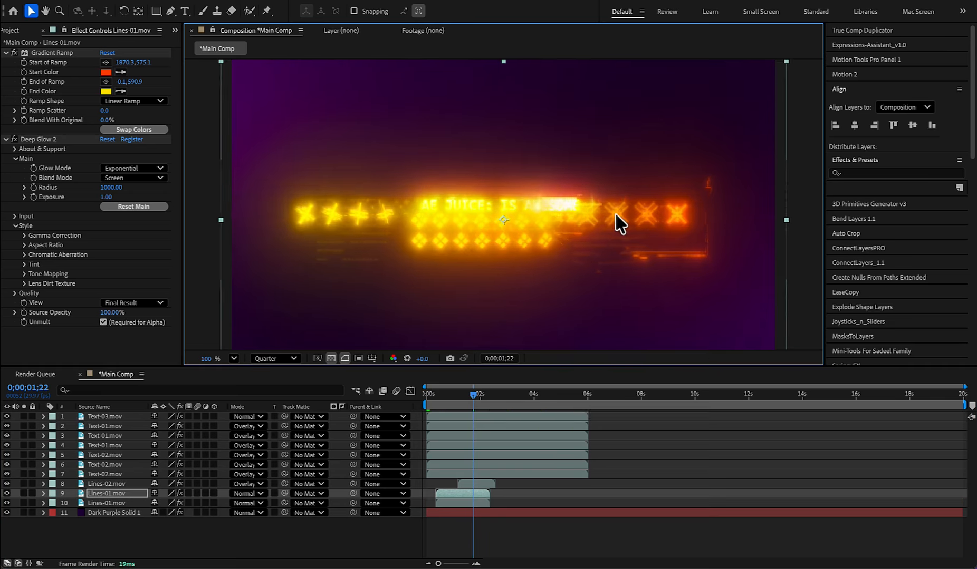
- Rotate the enlarged Lines-01 copy about 180 degrees and place it above the text
{"action": "key", "text": "shift+slash"}
{"action": "key", "text": "w"}
{"action": "left_click_drag", "start_coordinate": [650, 222], "coordinate": [406, 214]}
{"action": "key", "text": "v"}
{"action": "left_click_drag", "start_coordinate": [561, 215], "coordinate": [561, 162]}
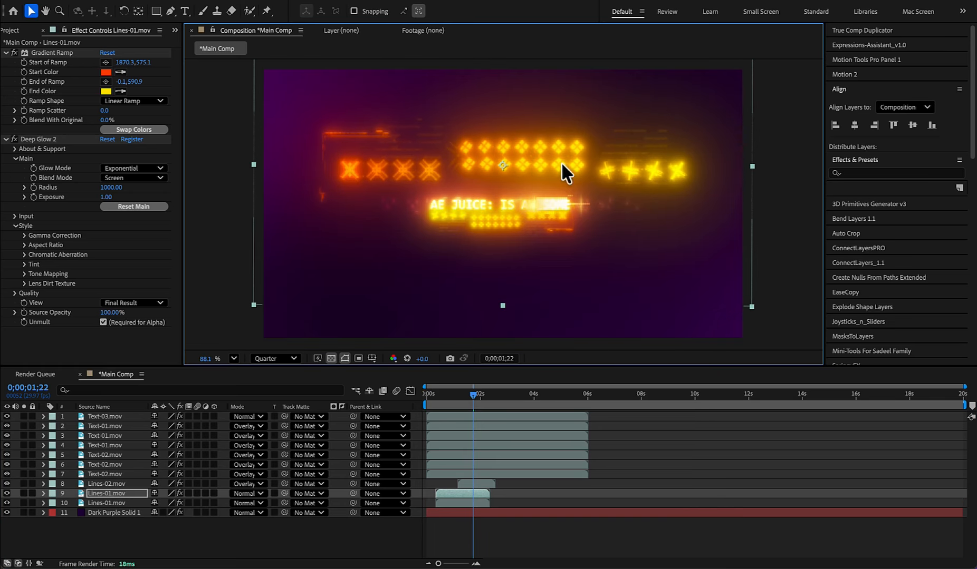
- Replace the Gradient Ramp and Deep Glow effects on the large Lines-01 copy with a white Fill
{"action": "left_click", "coordinate": [50, 52]}
{"action": "key", "text": "Delete"}
{"action": "key", "text": "Delete"}
{"action": "key", "text": "ctrl+space"}
{"action": "type", "text": "fill"}
{"action": "key", "text": "Return"}
{"action": "left_click", "coordinate": [105, 82]}
{"action": "left_click_drag", "start_coordinate": [369, 227], "coordinate": [340, 198]}
- Blend the large Lines-01 copy in Overlay mode, and enlarge it slightly while lowering its position a little
{"action": "left_click", "coordinate": [249, 494]}
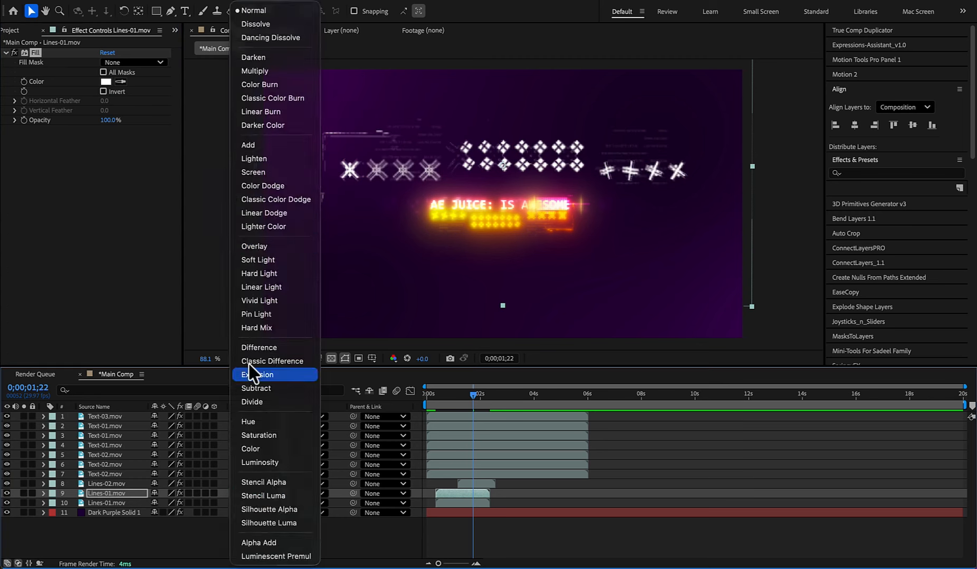
{"action": "left_click", "coordinate": [253, 246]}
{"action": "left_click_drag", "start_coordinate": [752, 166], "coordinate": [777, 167]}
{"action": "left_click_drag", "start_coordinate": [622, 211], "coordinate": [622, 225]}
- Set the large Lines-01 copy's opacity to 30%, shift it slightly later in time, and preview the animation
{"action": "left_click", "coordinate": [430, 394]}
{"action": "key", "text": "space"}
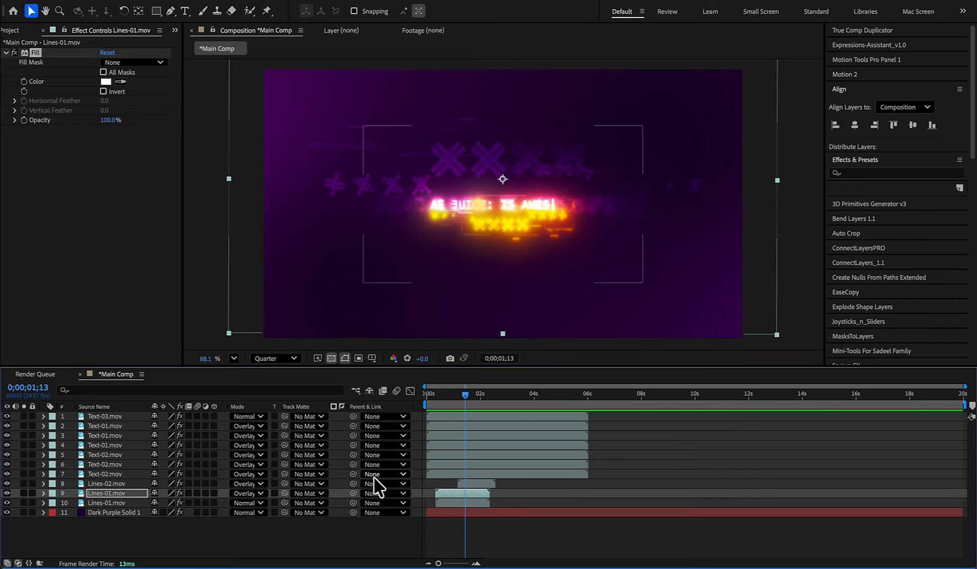
{"action": "key", "text": "t"}
{"action": "left_click_drag", "start_coordinate": [458, 494], "coordinate": [468, 494]}
{"action": "left_click", "coordinate": [426, 394]}
{"action": "key", "text": "space"}
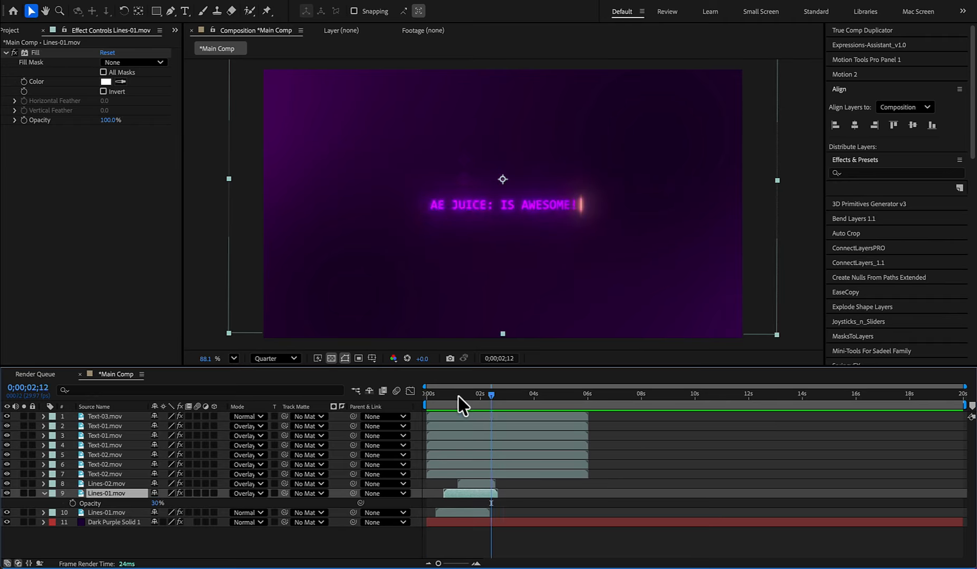
- Set the Lines-02 layer's blending mode to Normal
{"action": "left_click", "coordinate": [473, 394]}
{"action": "left_click", "coordinate": [249, 484]}
{"action": "left_click", "coordinate": [255, 10]}
- Copy Gradient Ramp and Deep Glow from the original Lines-01 layer to Lines-02, and delete the Fill effect there
{"action": "left_click", "coordinate": [459, 513]}
{"action": "left_click", "coordinate": [51, 53]}
{"action": "left_click", "coordinate": [47, 140], "text": "shift"}
{"action": "key", "text": "super+c"}
{"action": "left_click", "coordinate": [106, 484]}
{"action": "key", "text": "super+v"}
{"action": "left_click", "coordinate": [46, 53]}
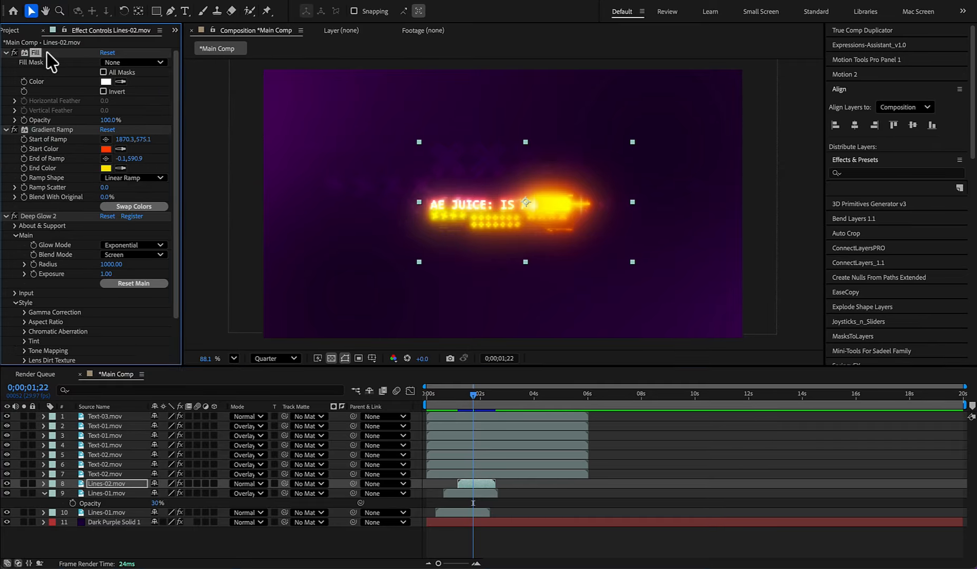
{"action": "key", "text": "Delete"}
{"action": "mouse_move", "coordinate": [471, 395]}
{"action": "left_mouse_down"}
{"action": "mouse_move", "coordinate": [452, 393]}
{"action": "mouse_move", "coordinate": [526, 400]}
{"action": "mouse_move", "coordinate": [477, 395]}
{"action": "left_mouse_up"}
{"action": "left_click", "coordinate": [15, 140]}
- Add Background 01.mp4 to Main Comp directly above the Dark Purple Solid 1 layer
{"action": "left_click", "coordinate": [9, 30]}
{"action": "left_click", "coordinate": [62, 164]}
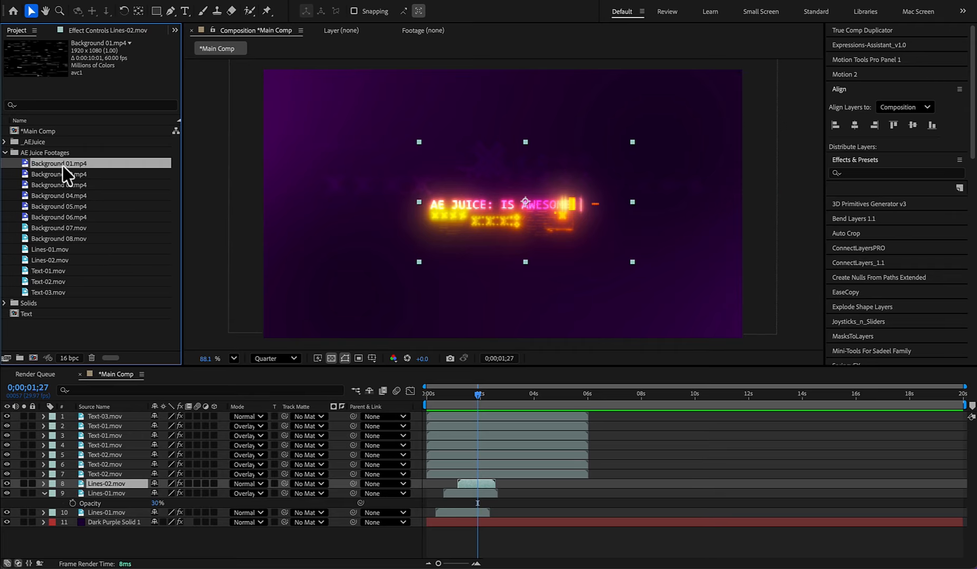
{"action": "left_click_drag", "start_coordinate": [175, 477], "coordinate": [180, 521]}
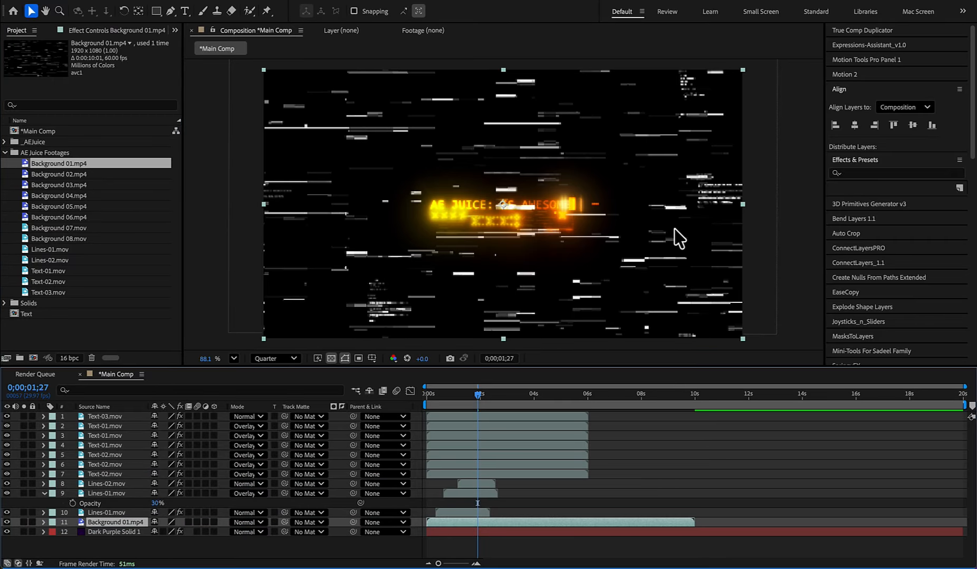
- Key the black out of Background 01 with Color Range at a Fuzziness of 200, and preview the result
{"action": "key", "text": "ctrl+space"}
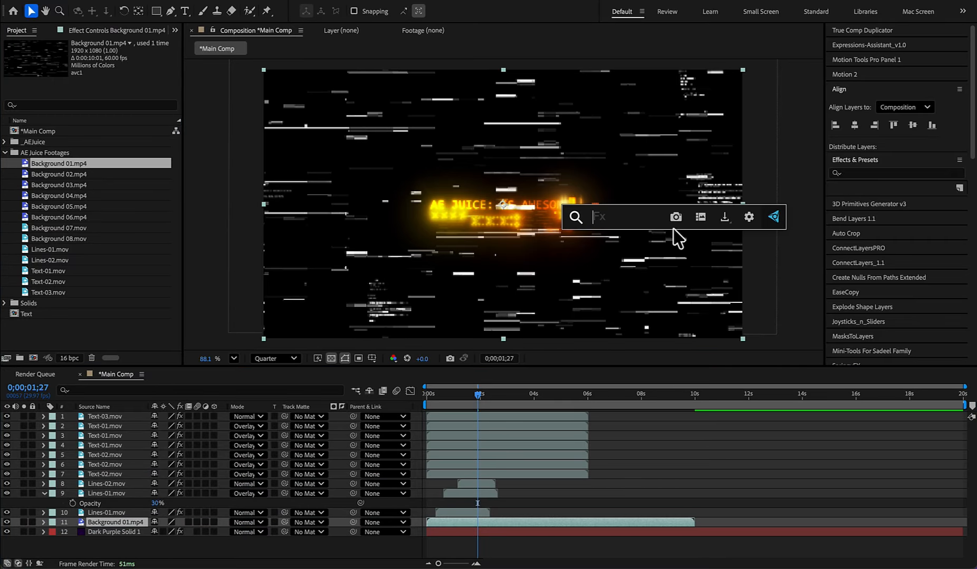
{"action": "type", "text": "color r"}
{"action": "key", "text": "Return"}
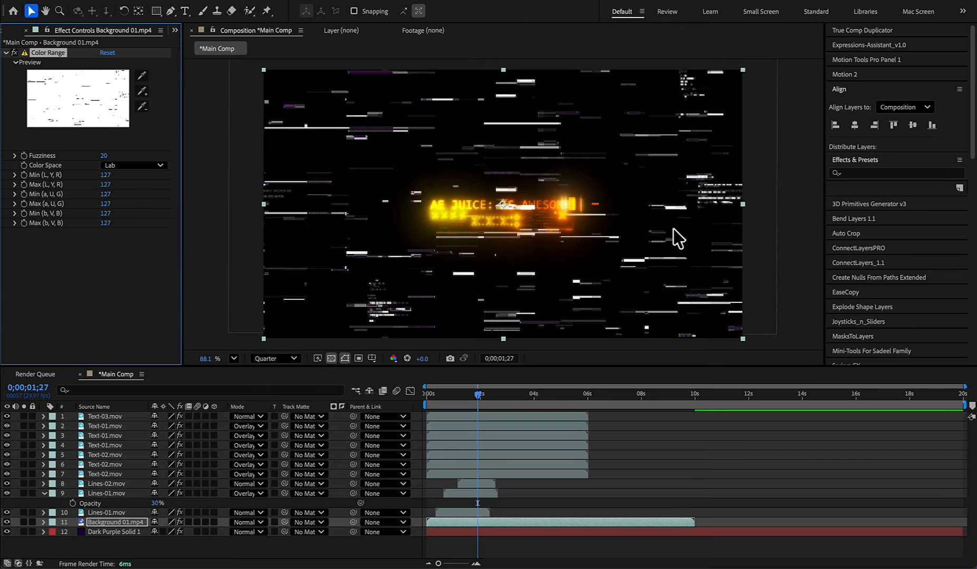
{"action": "left_click", "coordinate": [387, 153]}
{"action": "left_click_drag", "start_coordinate": [105, 155], "coordinate": [211, 156]}
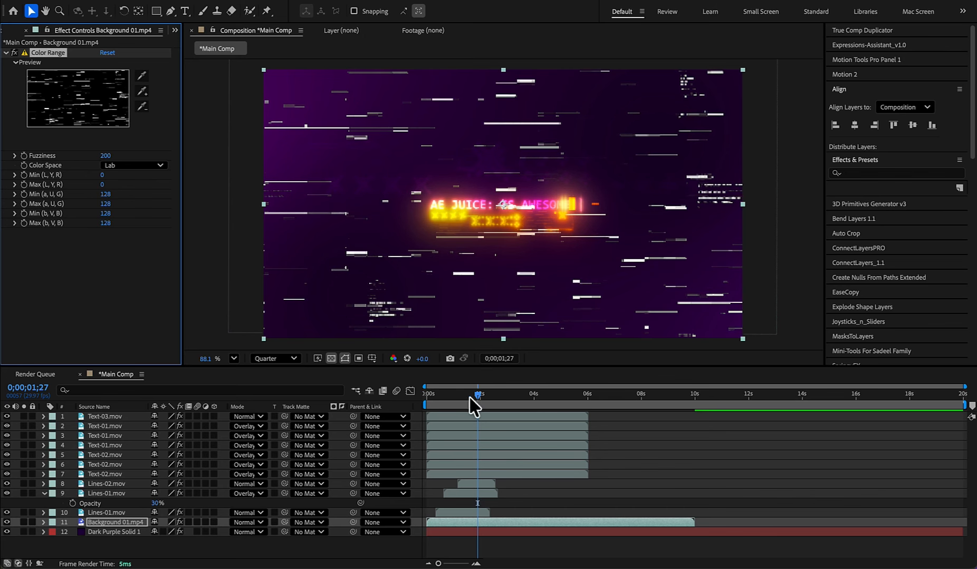
{"action": "left_click_drag", "start_coordinate": [470, 399], "coordinate": [437, 399]}
{"action": "key", "text": "space"}
{"action": "key", "text": "space"}
- Apply a Fill effect to Background 01 with the colour set to white (FFFFFF)
{"action": "key", "text": "ctrl+space"}
{"action": "type", "text": "f"}
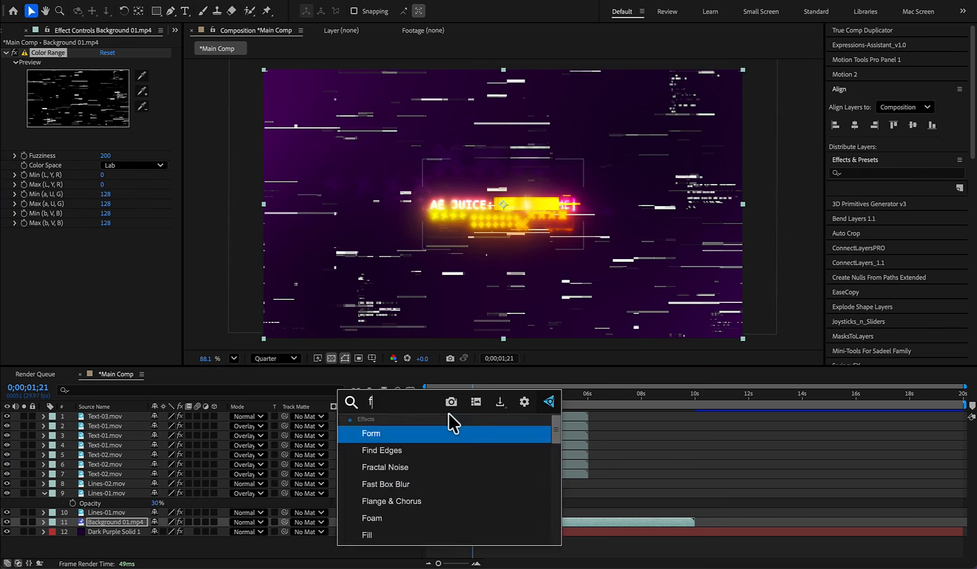
{"action": "type", "text": "ill"}
{"action": "key", "text": "Return"}
{"action": "left_click", "coordinate": [106, 262]}
{"action": "type", "text": "ffffff"}
{"action": "left_click", "coordinate": [590, 218]}
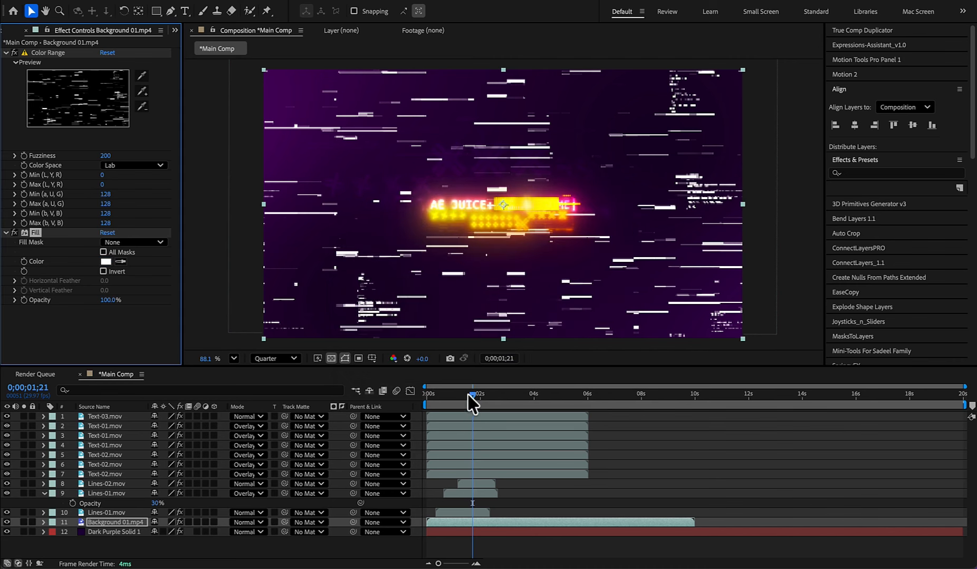
- Set Background 01's blending mode to Overlay and its opacity to 20%, previewing the animation to judge the result
{"action": "left_click", "coordinate": [259, 522]}
{"action": "left_click", "coordinate": [264, 254]}
{"action": "key", "text": "space"}
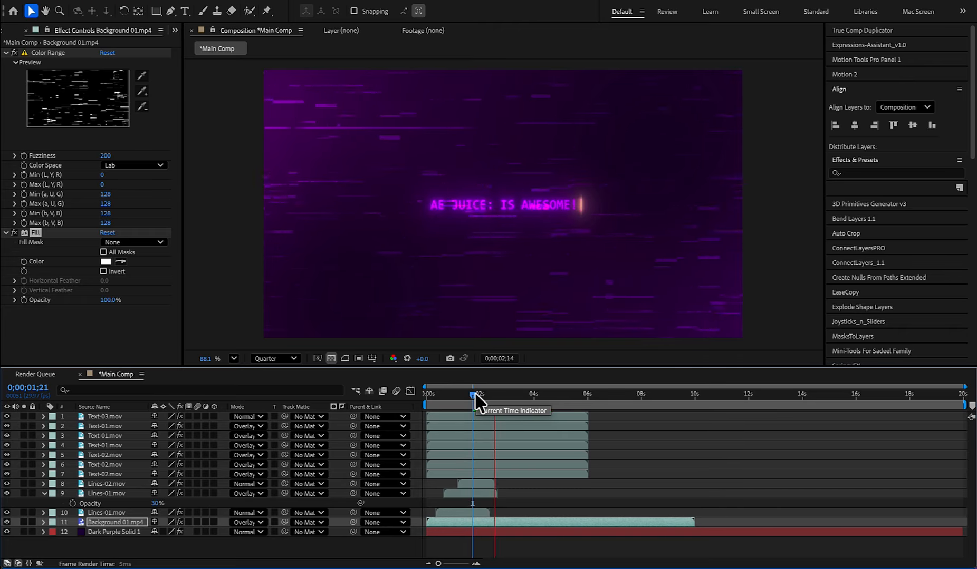
{"action": "key", "text": "t"}
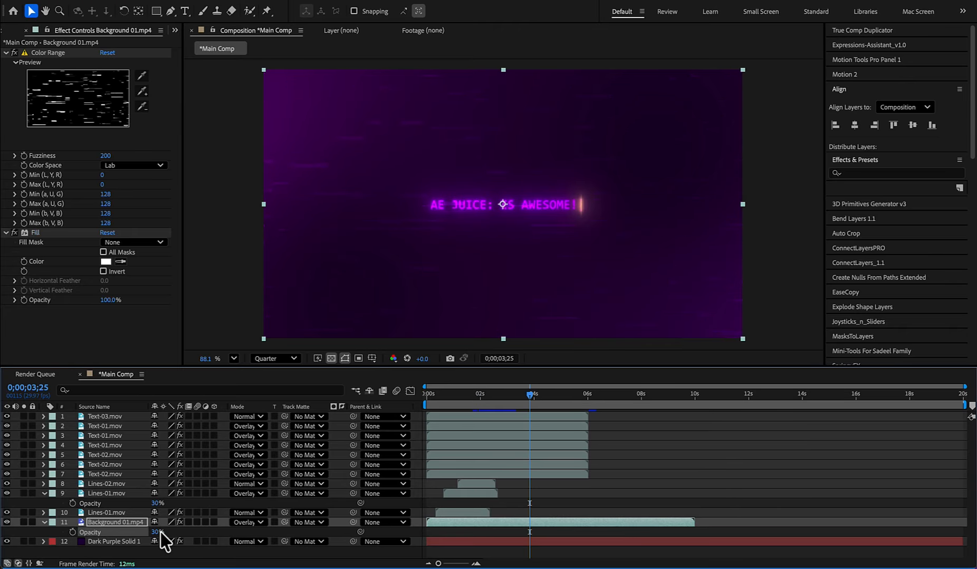
{"action": "key", "text": "Home"}
{"action": "key", "text": "space"}
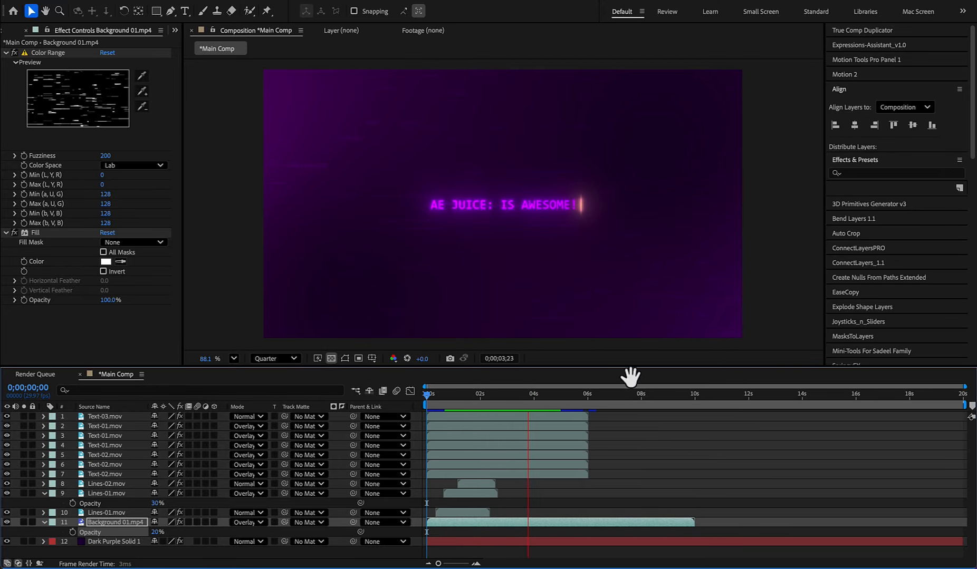
{"action": "key", "text": "space"}
- Set Color 1 of the Dark Purple Solid 1 layer's 4-Color Gradient to a bright magenta
{"action": "left_click_drag", "start_coordinate": [529, 394], "coordinate": [471, 394]}
{"action": "left_click", "coordinate": [494, 542]}
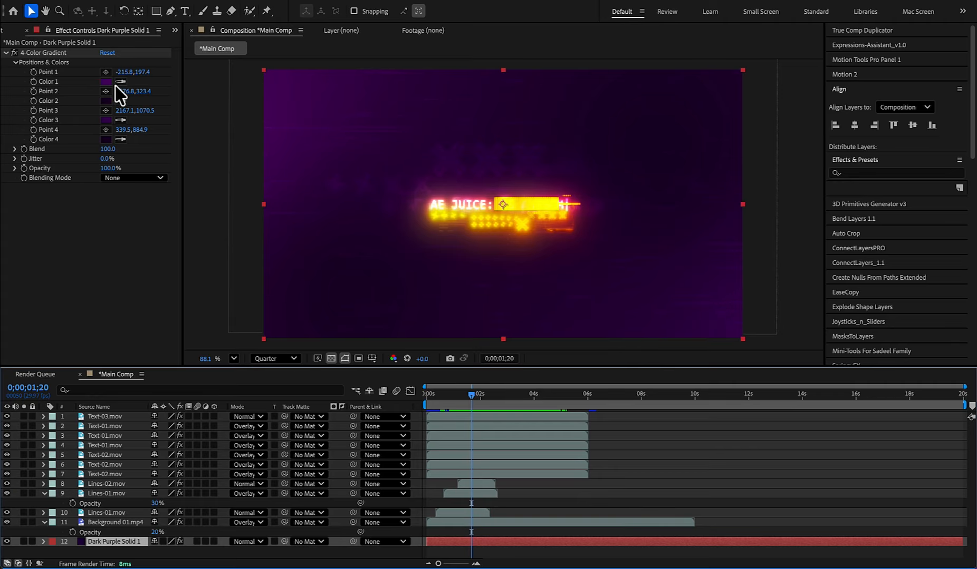
{"action": "left_click", "coordinate": [67, 54]}
{"action": "left_click_drag", "start_coordinate": [210, 119], "coordinate": [214, 109]}
{"action": "left_click", "coordinate": [106, 82]}
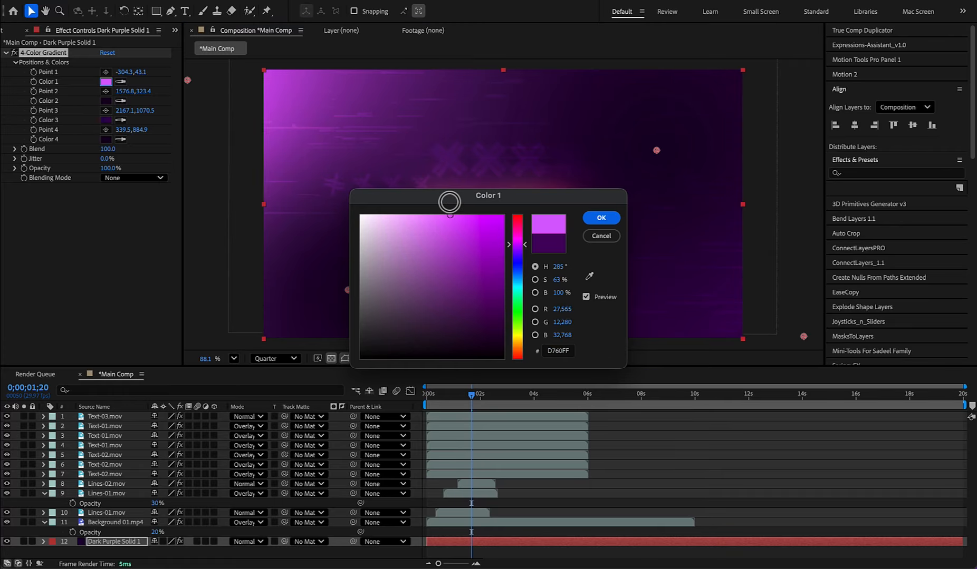
{"action": "left_click_drag", "start_coordinate": [447, 201], "coordinate": [592, 261]}
{"action": "left_click", "coordinate": [667, 403]}
{"action": "left_click_drag", "start_coordinate": [665, 404], "coordinate": [664, 301]}
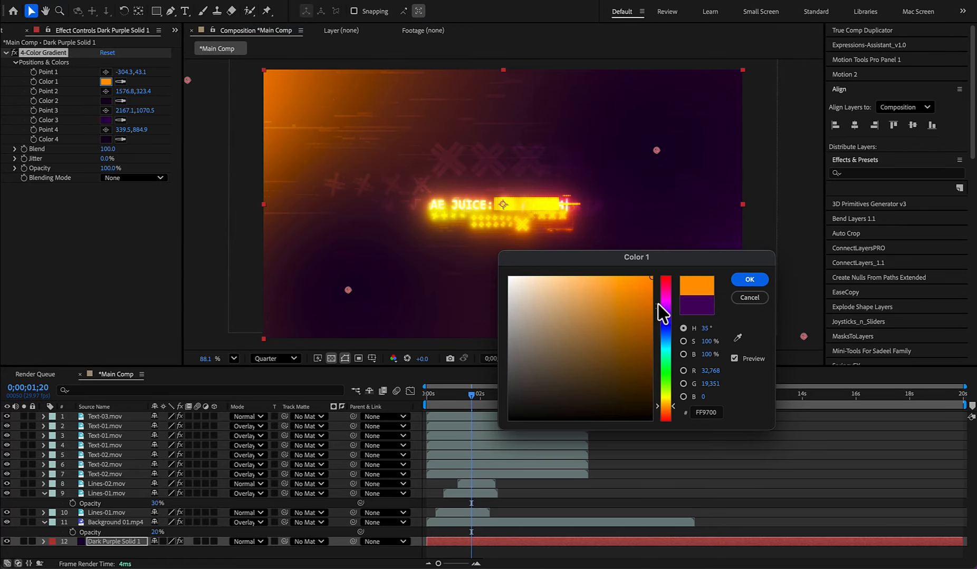
{"action": "left_click", "coordinate": [752, 280]}
- Reposition the gradient's Point 1 to about (-727, -352), Point 3 to about (2202, 1258) and Point 4 to about (113, 788)
{"action": "scroll", "coordinate": [341, 152], "scroll_direction": "down", "scroll_amount": 3}
{"action": "left_click_drag", "start_coordinate": [244, 104], "coordinate": [158, 24]}
{"action": "scroll", "coordinate": [504, 214], "scroll_direction": "up", "scroll_amount": 1}
{"action": "mouse_move", "coordinate": [457, 393]}
{"action": "left_mouse_down"}
{"action": "mouse_move", "coordinate": [442, 395]}
{"action": "mouse_move", "coordinate": [468, 394]}
{"action": "left_mouse_up"}
{"action": "left_click_drag", "start_coordinate": [767, 321], "coordinate": [755, 358]}
- Darken the gradient's Color 3 and move Point 2 to about (1461, 345)
{"action": "left_click", "coordinate": [106, 120]}
{"action": "left_click", "coordinate": [613, 215]}
{"action": "scroll", "coordinate": [733, 319], "scroll_direction": "down", "scroll_amount": 1}
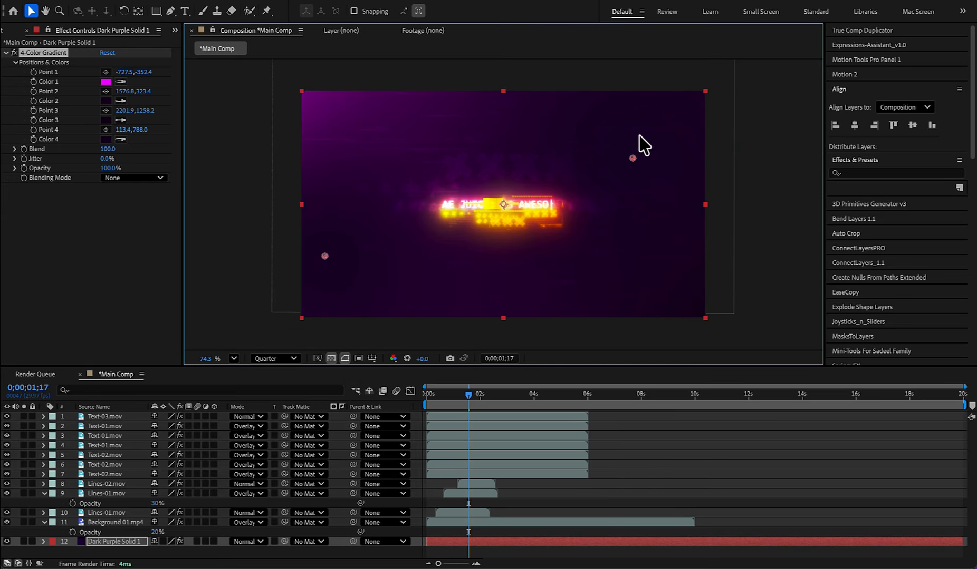
{"action": "left_click_drag", "start_coordinate": [608, 164], "coordinate": [609, 164]}
{"action": "scroll", "coordinate": [608, 164], "scroll_direction": "up", "scroll_amount": 4}
- Preview the title animation from the start, check the lowest Text-02 layer's effects, and return to the first frame
{"action": "left_click_drag", "start_coordinate": [474, 394], "coordinate": [424, 395]}
{"action": "scroll", "coordinate": [519, 231], "scroll_direction": "down", "scroll_amount": 6}
{"action": "key", "text": "space"}
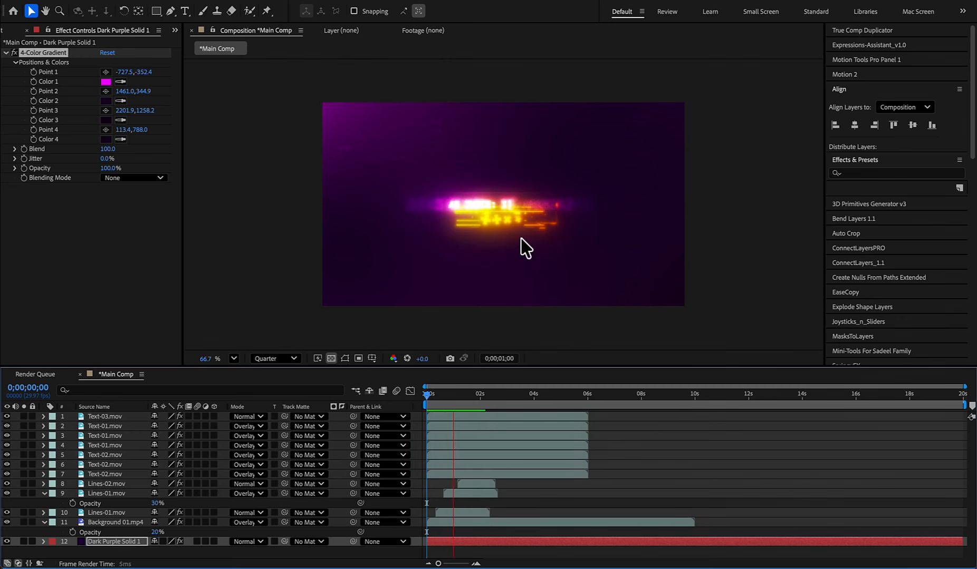
{"action": "key", "text": "space"}
{"action": "scroll", "coordinate": [408, 207], "scroll_direction": "up", "scroll_amount": 1}
{"action": "left_click", "coordinate": [91, 475]}
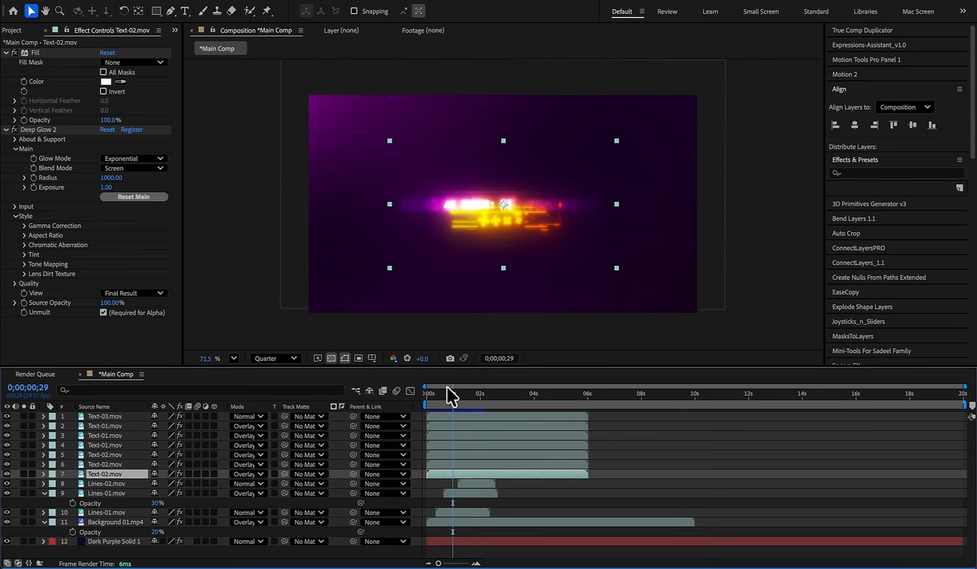
{"action": "left_click_drag", "start_coordinate": [451, 397], "coordinate": [420, 399]}
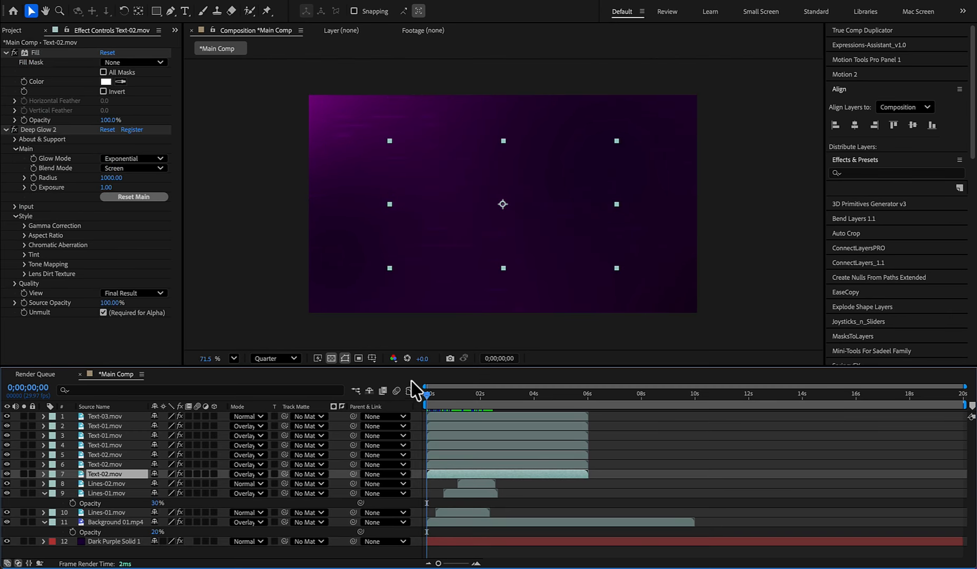
- Import the clips IMG_0055.MP4, IMG_0059.MP4 and IMG_0060.MP4 from the Cyber Text Tut folder as footage
{"action": "left_click", "coordinate": [16, 30]}
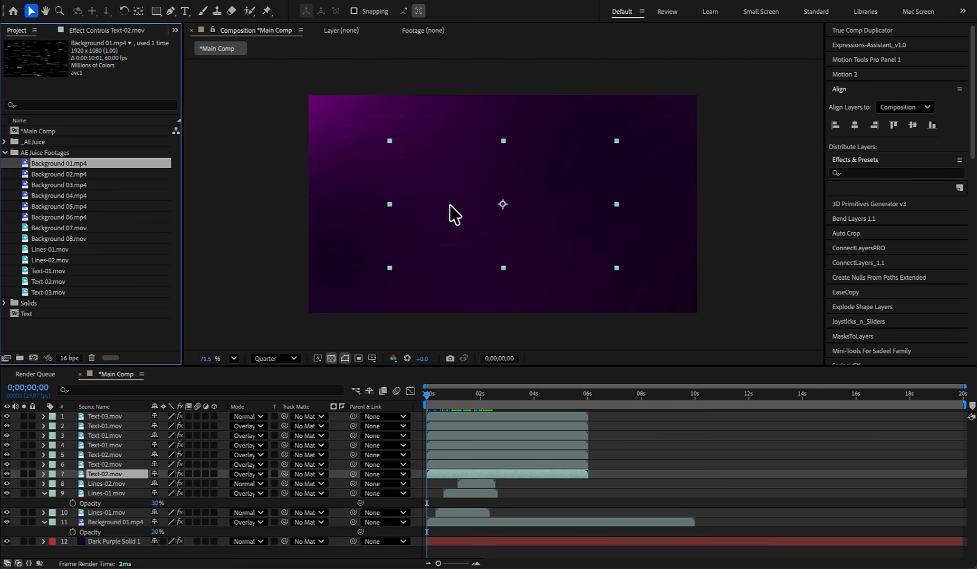
{"action": "double_click", "coordinate": [50, 326]}
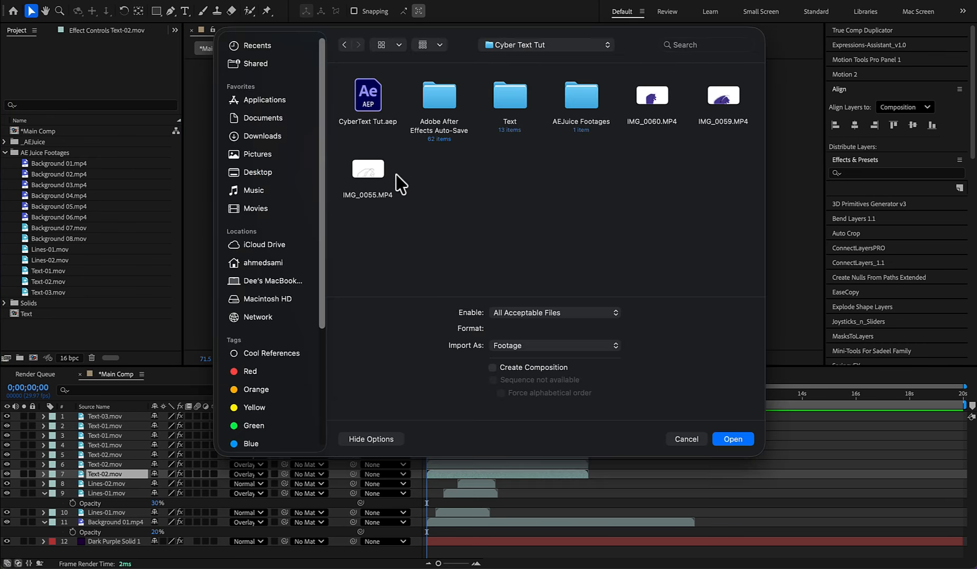
{"action": "left_click", "coordinate": [731, 439]}
- Add the three imported clips to the top of Main Comp, ordered IMG_0055, IMG_0059, IMG_0060 from the top
{"action": "left_click", "coordinate": [32, 325]}
{"action": "left_click_drag", "start_coordinate": [38, 326], "coordinate": [96, 415]}
{"action": "left_click_drag", "start_coordinate": [427, 394], "coordinate": [461, 422]}
{"action": "left_click_drag", "start_coordinate": [41, 315], "coordinate": [92, 413]}
{"action": "left_click", "coordinate": [57, 302]}
- Key the white out of IMG_0055 with Color Range at a Fuzziness of 200
{"action": "left_click_drag", "start_coordinate": [448, 394], "coordinate": [457, 412]}
{"action": "key", "text": "ctrl+space"}
{"action": "type", "text": "color r"}
{"action": "key", "text": "Return"}
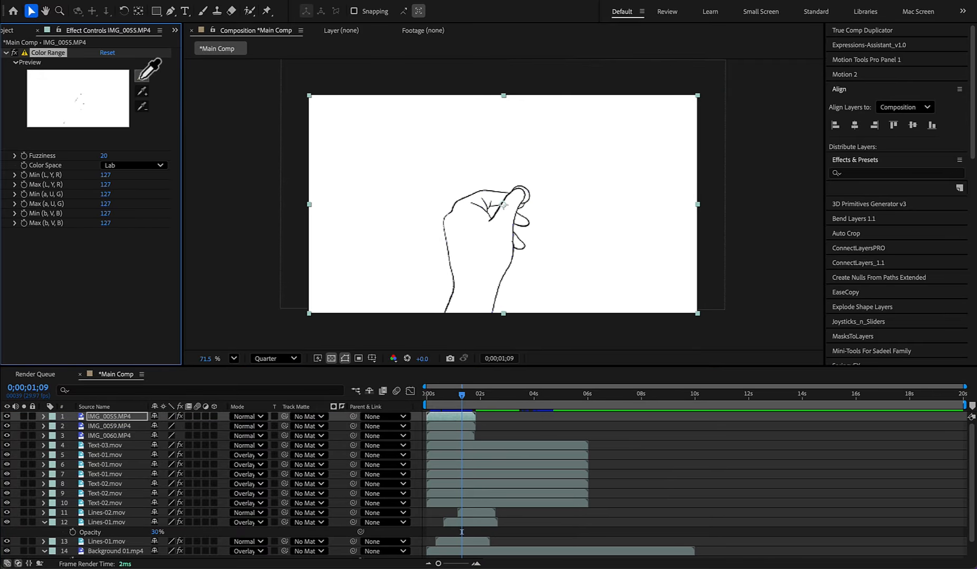
{"action": "left_click", "coordinate": [563, 218]}
{"action": "scroll", "coordinate": [563, 217], "scroll_direction": "up", "scroll_amount": 4}
{"action": "left_click_drag", "start_coordinate": [104, 157], "coordinate": [168, 155]}
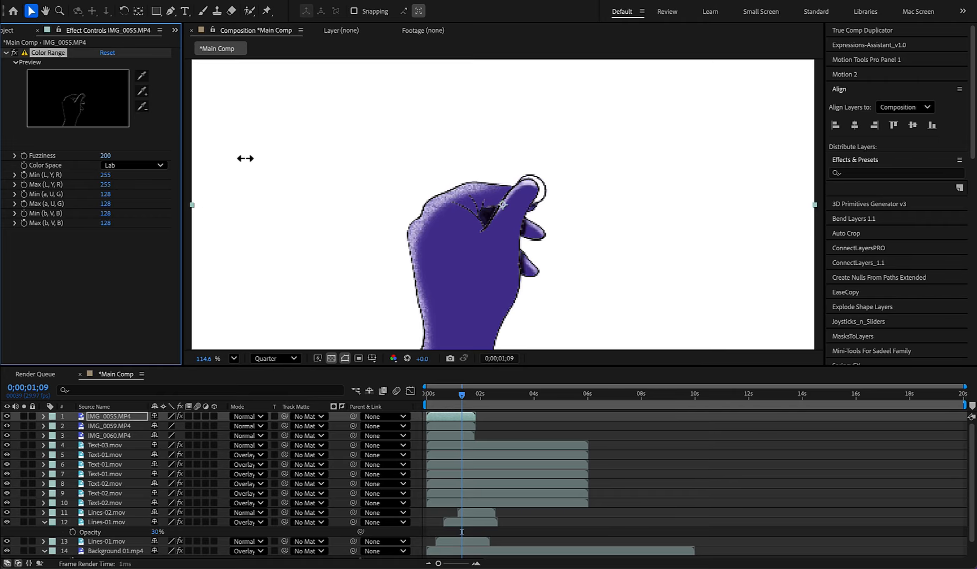
- Isolate IMG_0055 and IMG_0059 with IMG_0060 hidden, and set the preview resolution to Full
{"action": "left_click", "coordinate": [451, 435], "text": "shift"}
{"action": "left_click", "coordinate": [24, 417]}
{"action": "left_click", "coordinate": [275, 359]}
{"action": "left_click", "coordinate": [268, 397]}
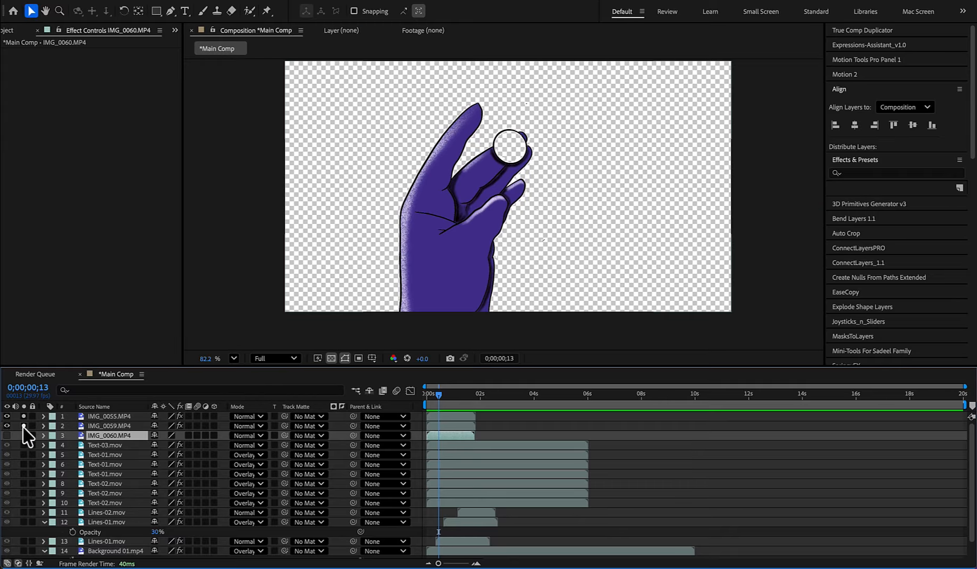
- Show the other layers again, and key the white out of IMG_0059 with Color Range at a Fuzziness of 100
{"action": "left_click", "coordinate": [462, 426]}
{"action": "left_click_drag", "start_coordinate": [105, 156], "coordinate": [109, 156]}
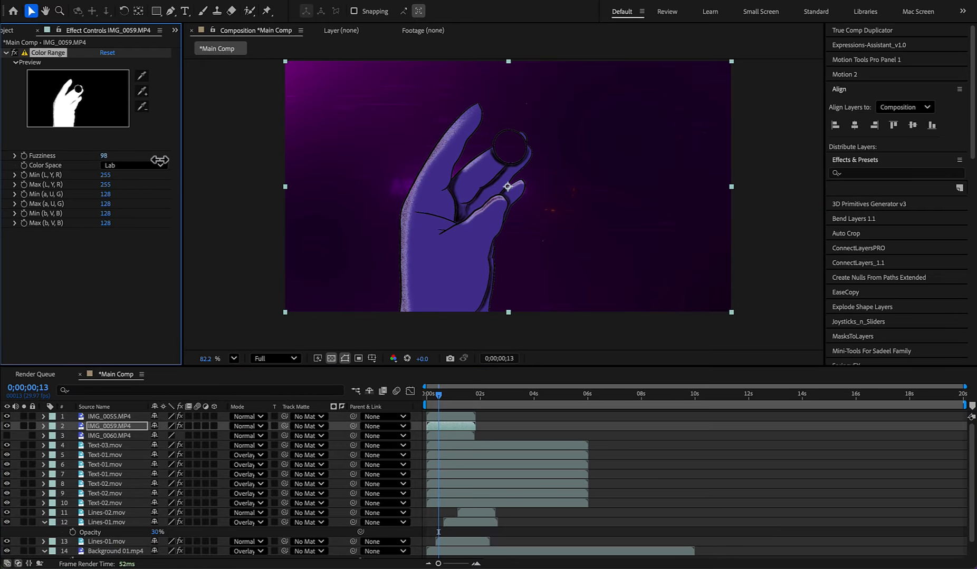
{"action": "left_click_drag", "start_coordinate": [573, 376], "coordinate": [483, 427]}
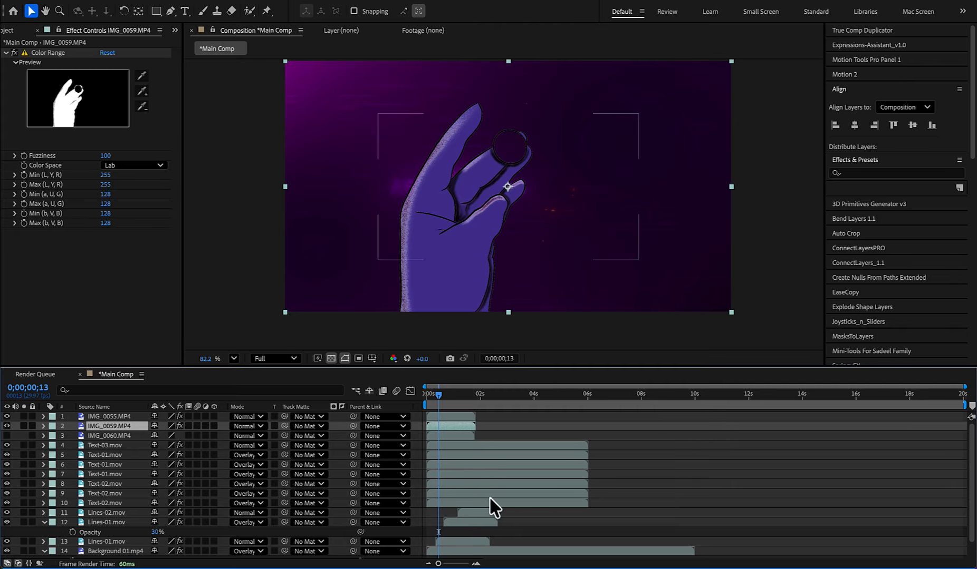
- Pre-compose the IMG_0059 layer and open the resulting composition
{"action": "key", "text": "ctrl+shift+c"}
{"action": "left_click", "coordinate": [580, 368]}
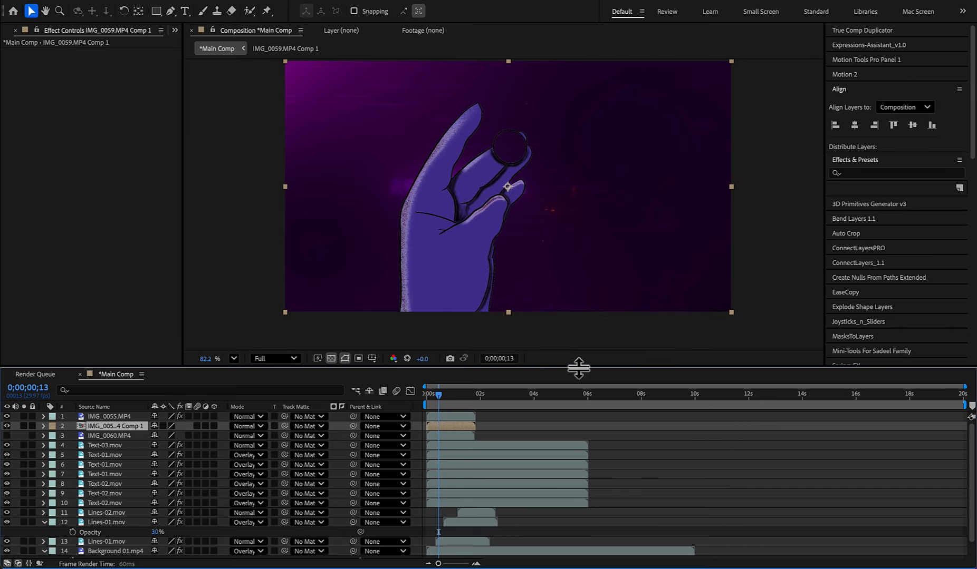
{"action": "double_click", "coordinate": [441, 425]}
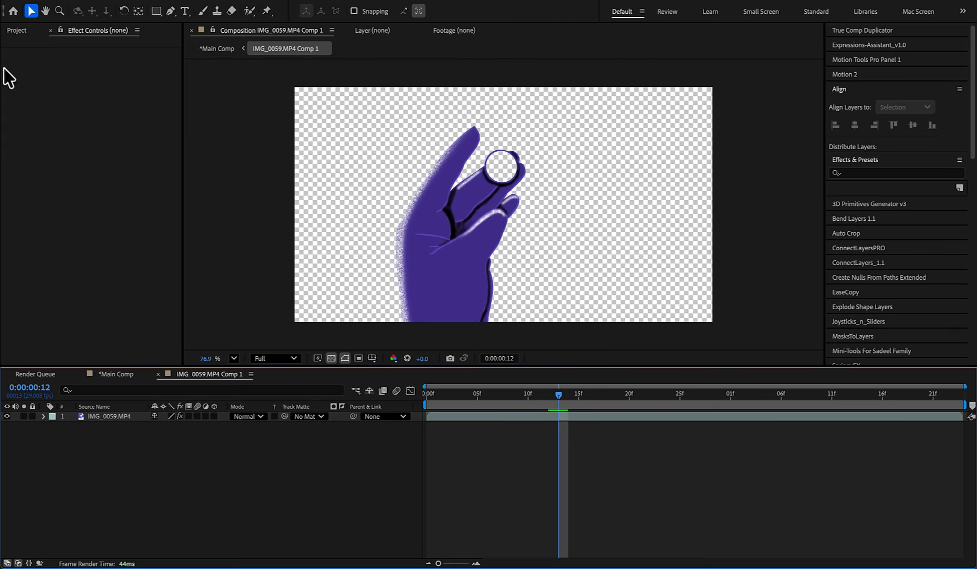
- Add Background 02.mp4 above the IMG_0059.MP4 layer and set its Rotation to 180°
{"action": "left_click", "coordinate": [13, 30]}
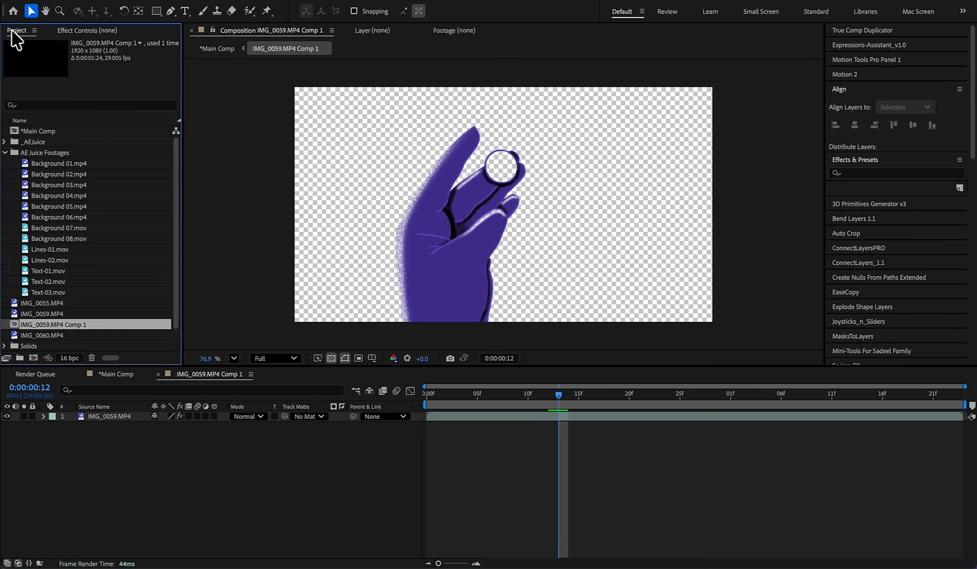
{"action": "left_click", "coordinate": [59, 176]}
{"action": "left_click_drag", "start_coordinate": [84, 417], "coordinate": [95, 419]}
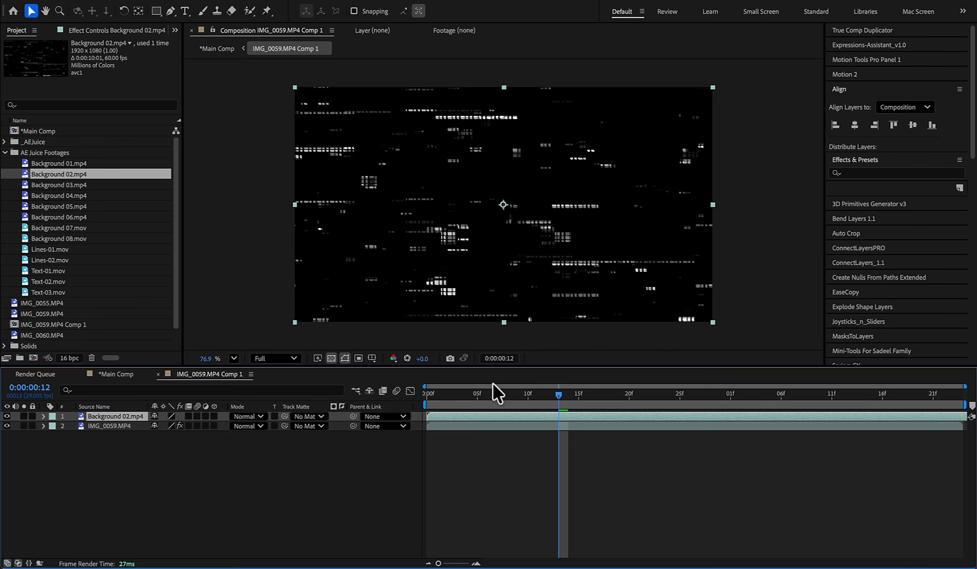
{"action": "key", "text": "Home"}
{"action": "key", "text": "space"}
{"action": "key", "text": "r"}
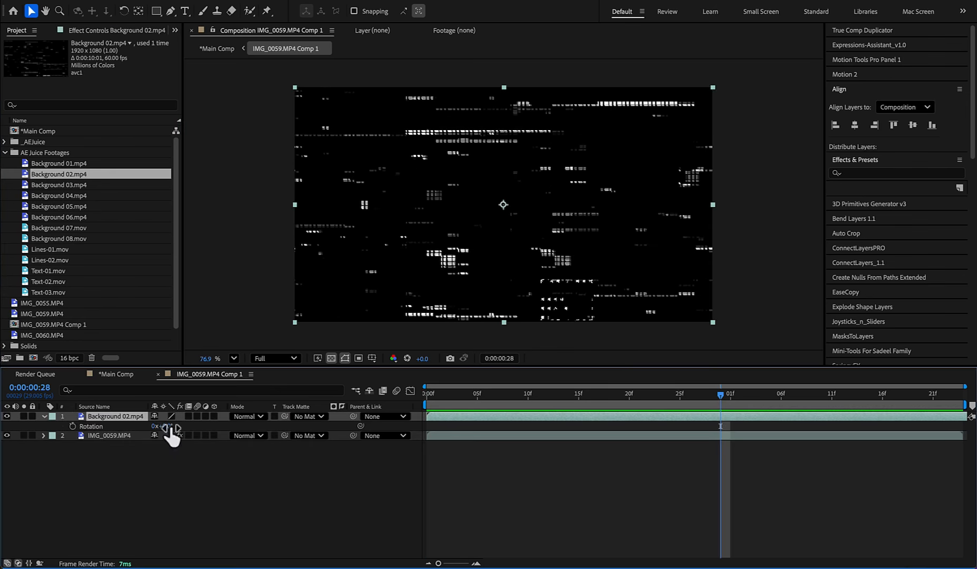
{"action": "key", "text": "Return"}
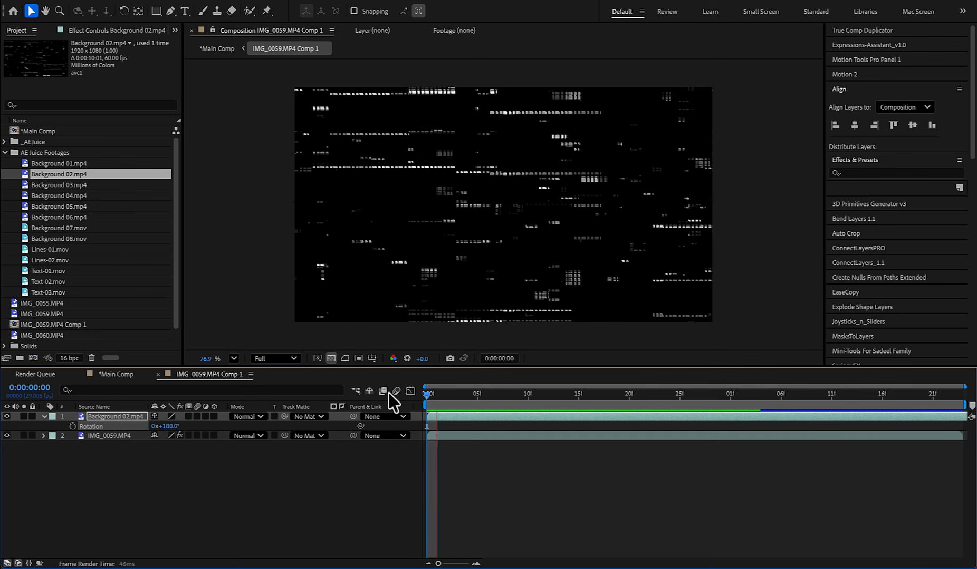
- Confine Background 02 to the hand's shape by preserving the underlying transparency, and check it on an earlier frame
{"action": "key", "text": "space"}
{"action": "left_click", "coordinate": [274, 416]}
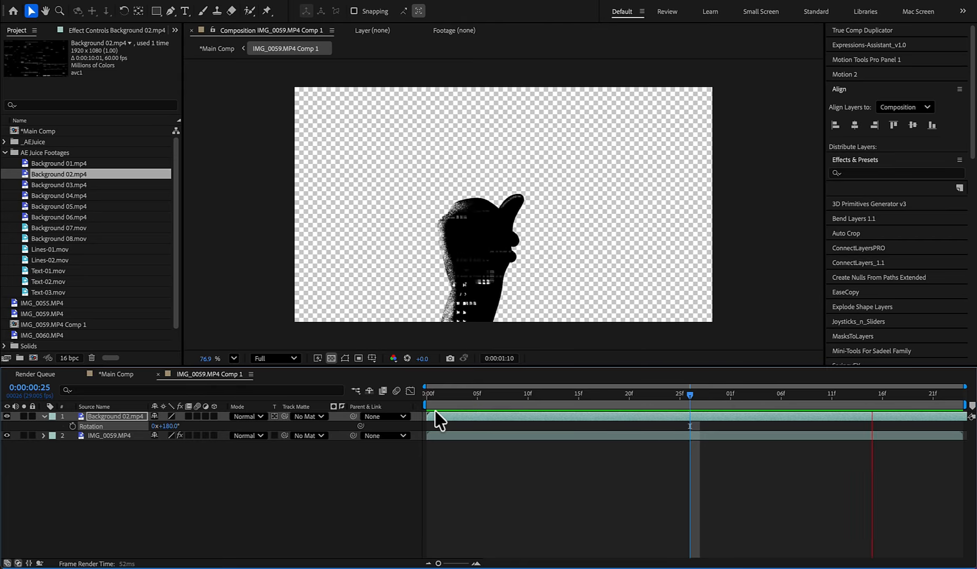
{"action": "left_click", "coordinate": [516, 394]}
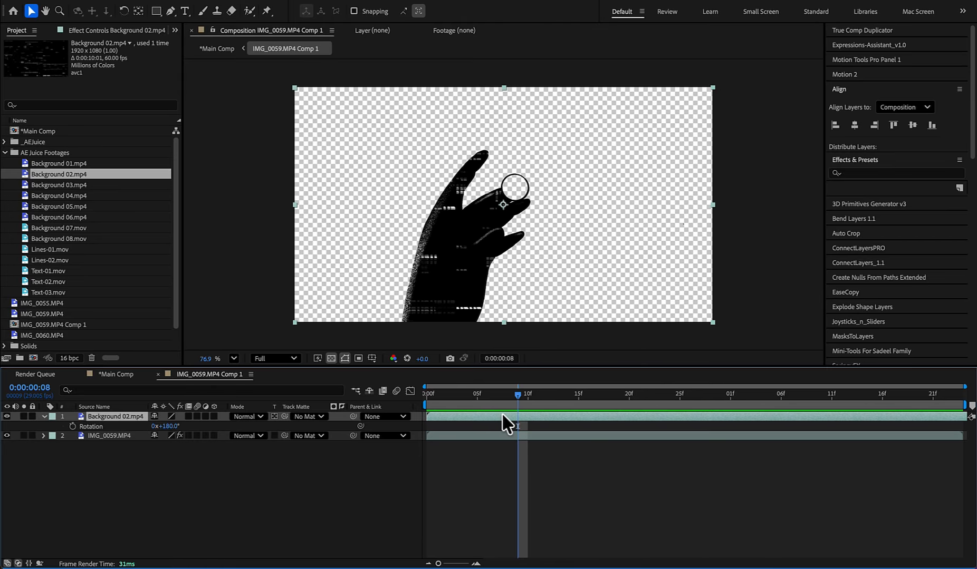
- Key the black out of Background 02 with Color Range at a Fuzziness of 200, and set its blend mode to Overlay
{"action": "key", "text": "ctrl+space"}
{"action": "type", "text": "colo"}
{"action": "key", "text": "BackSpace"}
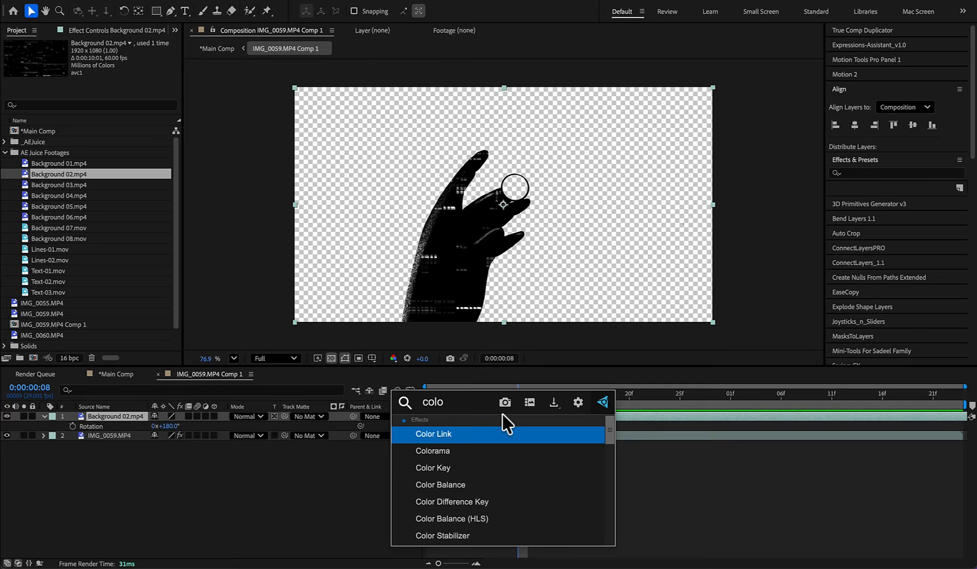
{"action": "key", "text": "Return"}
{"action": "left_click", "coordinate": [456, 231]}
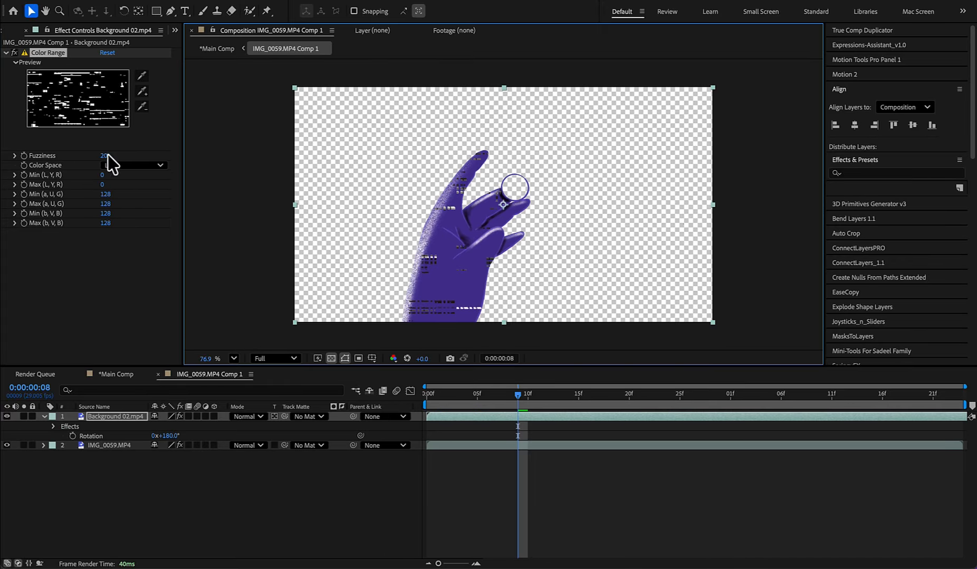
{"action": "left_click", "coordinate": [248, 418]}
{"action": "left_click", "coordinate": [264, 247]}
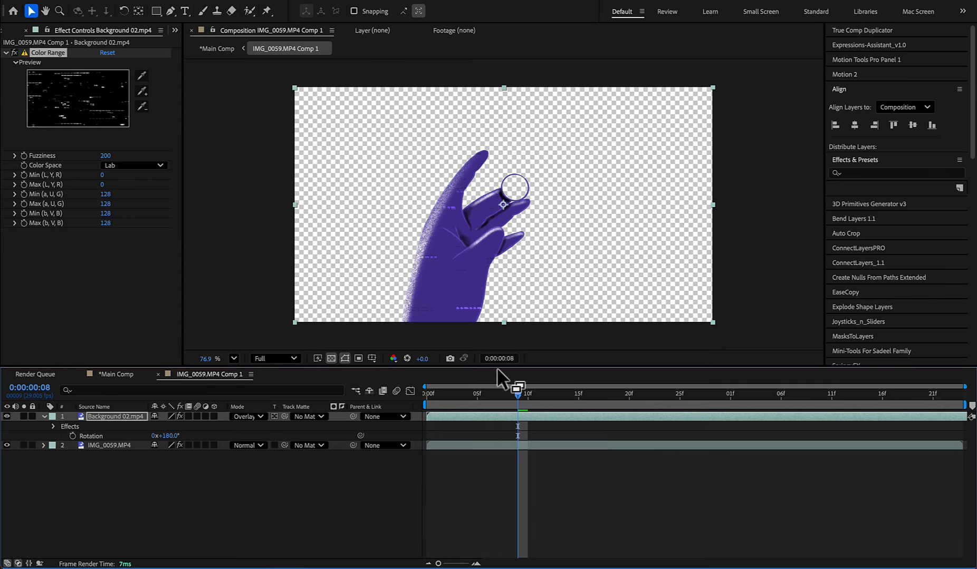
{"action": "left_click_drag", "start_coordinate": [518, 395], "coordinate": [398, 395]}
{"action": "key", "text": "space"}
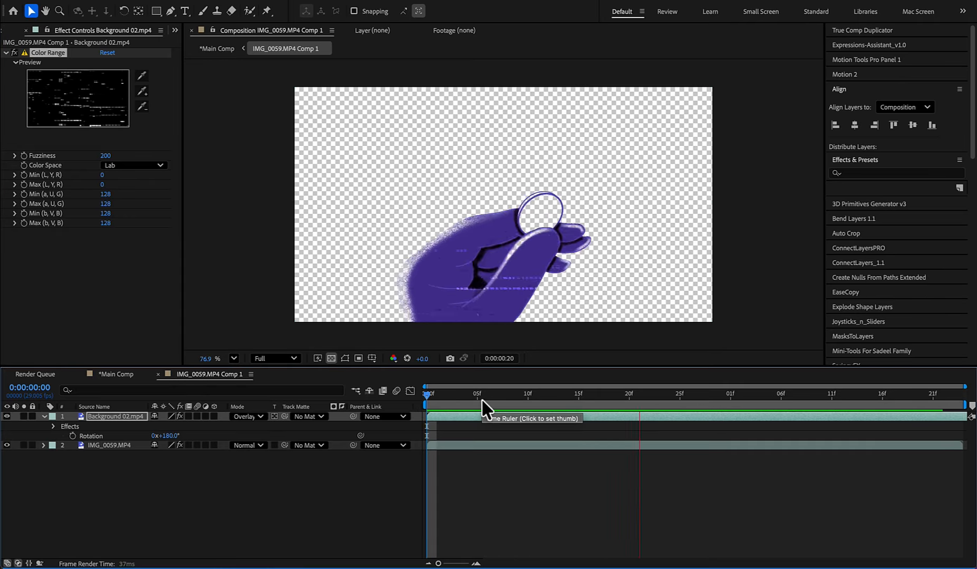
{"action": "key", "text": "space"}
- Apply Gradient Ramp to IMG_0059.MP4 with a bright yellow start color
{"action": "left_click_drag", "start_coordinate": [481, 399], "coordinate": [528, 396]}
{"action": "left_click", "coordinate": [507, 446]}
{"action": "key", "text": "ctrl+space"}
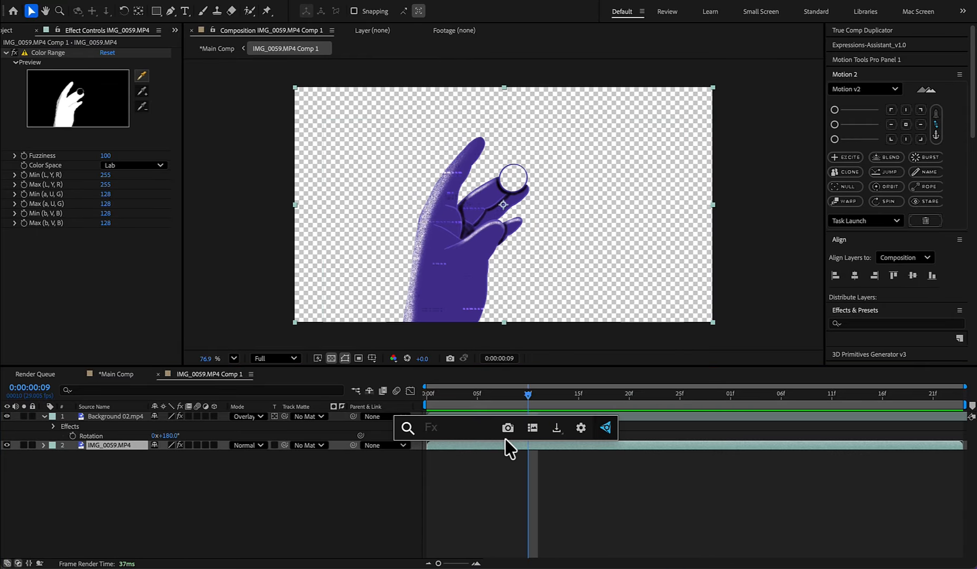
{"action": "type", "text": "gra"}
{"action": "key", "text": "Return"}
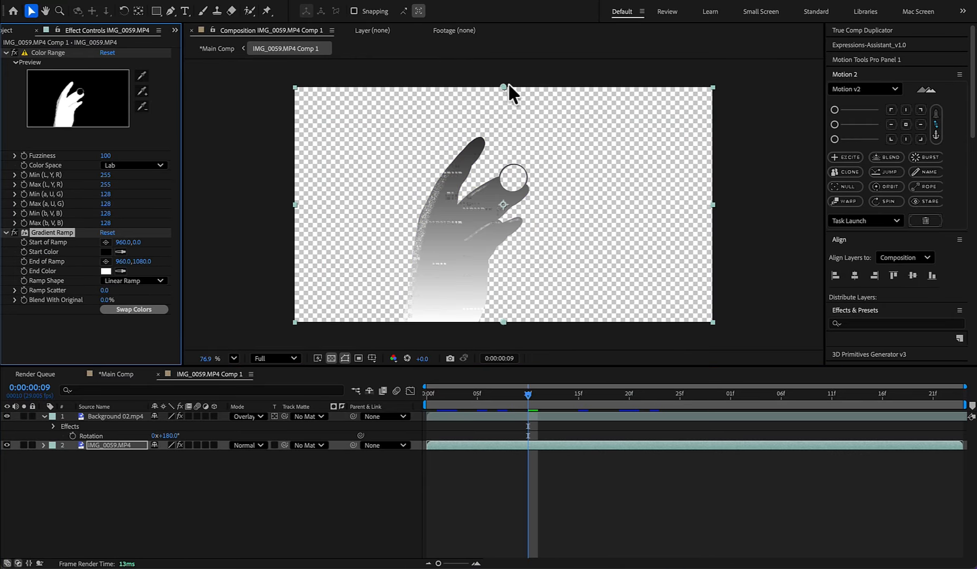
{"action": "left_click", "coordinate": [106, 252]}
{"action": "left_click_drag", "start_coordinate": [596, 196], "coordinate": [875, 168]}
{"action": "left_click", "coordinate": [796, 310]}
{"action": "left_click_drag", "start_coordinate": [767, 208], "coordinate": [821, 134]}
{"action": "left_click", "coordinate": [880, 191]}
- Set the end color of IMG_0059's Gradient Ramp to orange
{"action": "left_click", "coordinate": [106, 271]}
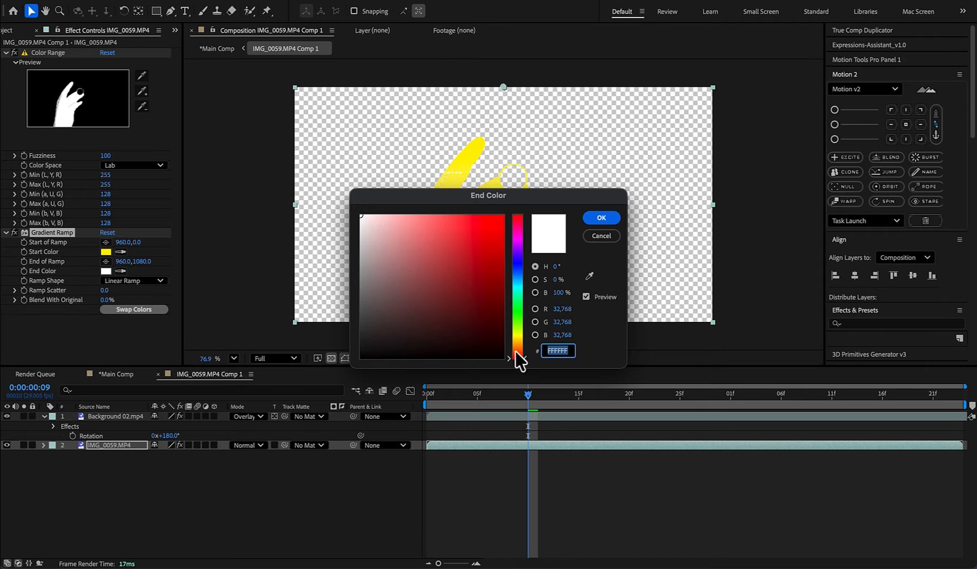
{"action": "left_click", "coordinate": [517, 347]}
{"action": "left_click_drag", "start_coordinate": [488, 235], "coordinate": [520, 203]}
{"action": "left_click_drag", "start_coordinate": [553, 195], "coordinate": [805, 182]}
{"action": "left_click", "coordinate": [853, 204]}
- In Main Comp, apply a white Fill to IMG_0055.MP4 and set its blend mode to Overlay
{"action": "key", "text": "Tab"}
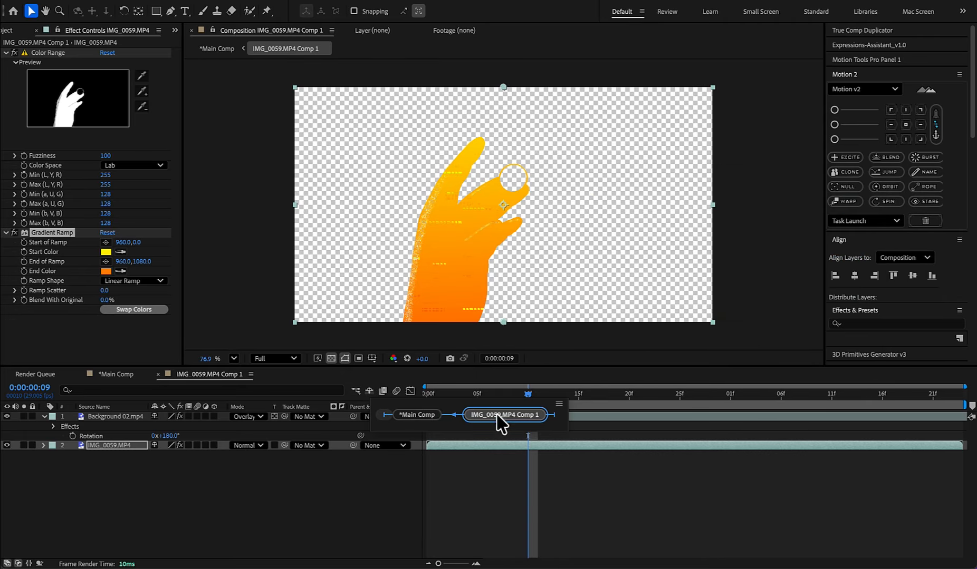
{"action": "left_click", "coordinate": [415, 415]}
{"action": "left_click", "coordinate": [448, 416]}
{"action": "key", "text": "ctrl+space"}
{"action": "type", "text": "fil"}
{"action": "key", "text": "Return"}
{"action": "left_click", "coordinate": [106, 261]}
{"action": "left_click_drag", "start_coordinate": [388, 233], "coordinate": [360, 215]}
{"action": "left_click", "coordinate": [610, 215]}
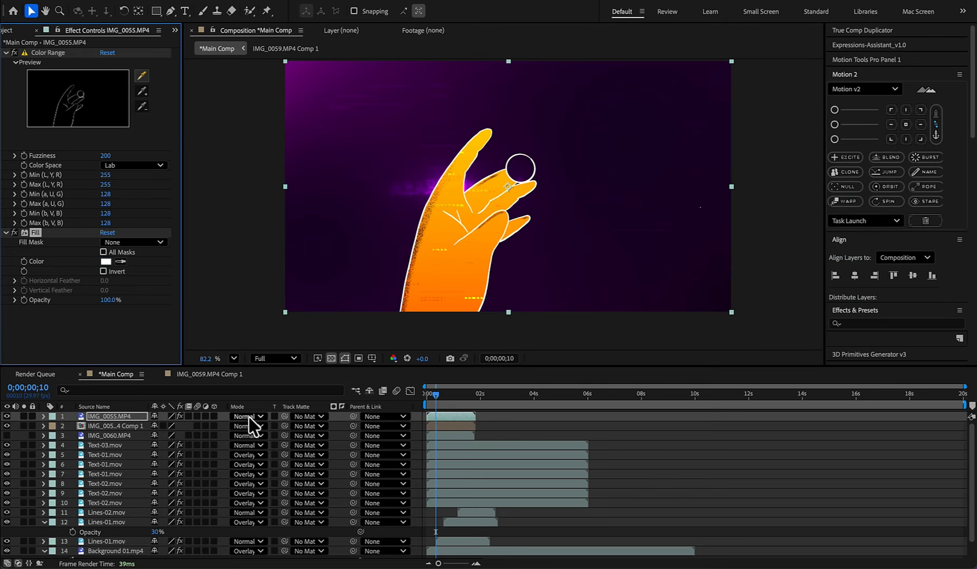
{"action": "left_click", "coordinate": [248, 417]}
{"action": "left_click", "coordinate": [263, 312]}
- Apply Deep Glow 2 to IMG_0055 and set the preview resolution to Quarter
{"action": "key", "text": "ctrl+space"}
{"action": "type", "text": "de"}
{"action": "left_click", "coordinate": [411, 430]}
{"action": "mouse_move", "coordinate": [436, 395]}
{"action": "left_mouse_down"}
{"action": "mouse_move", "coordinate": [403, 398]}
{"action": "mouse_move", "coordinate": [448, 392]}
{"action": "left_mouse_up"}
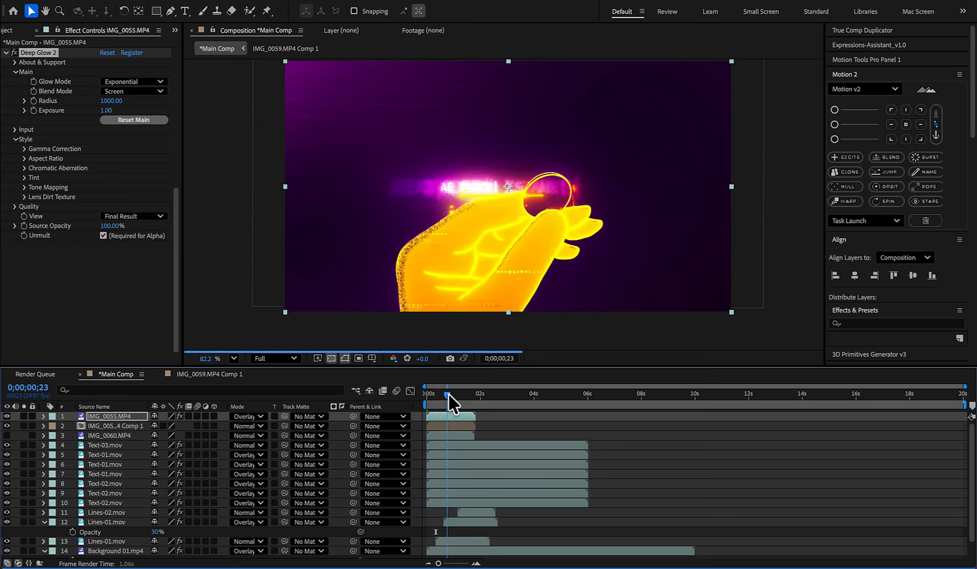
{"action": "left_click", "coordinate": [289, 359]}
{"action": "left_click", "coordinate": [276, 441]}
- Turn off the Gradient Ramp on IMG_0059 in its composition, and remove the Fill effect from IMG_0055 in Main Comp
{"action": "left_click", "coordinate": [454, 426]}
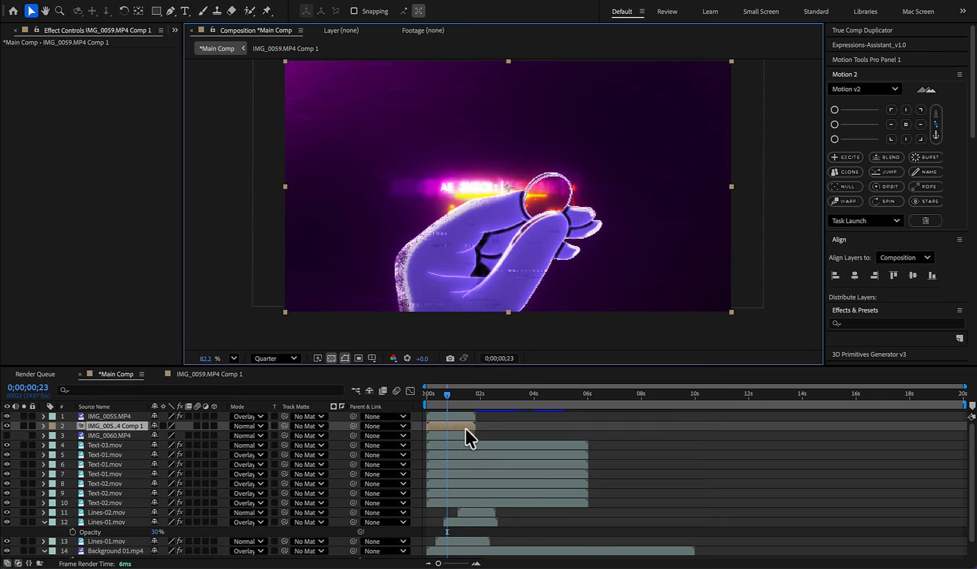
{"action": "left_click", "coordinate": [451, 417]}
{"action": "left_click", "coordinate": [449, 393]}
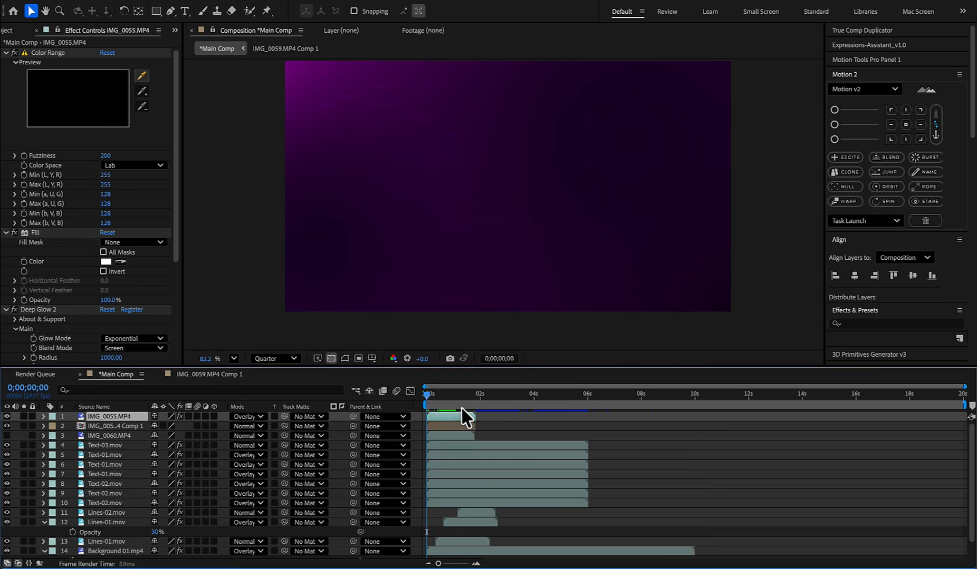
{"action": "left_click", "coordinate": [436, 395]}
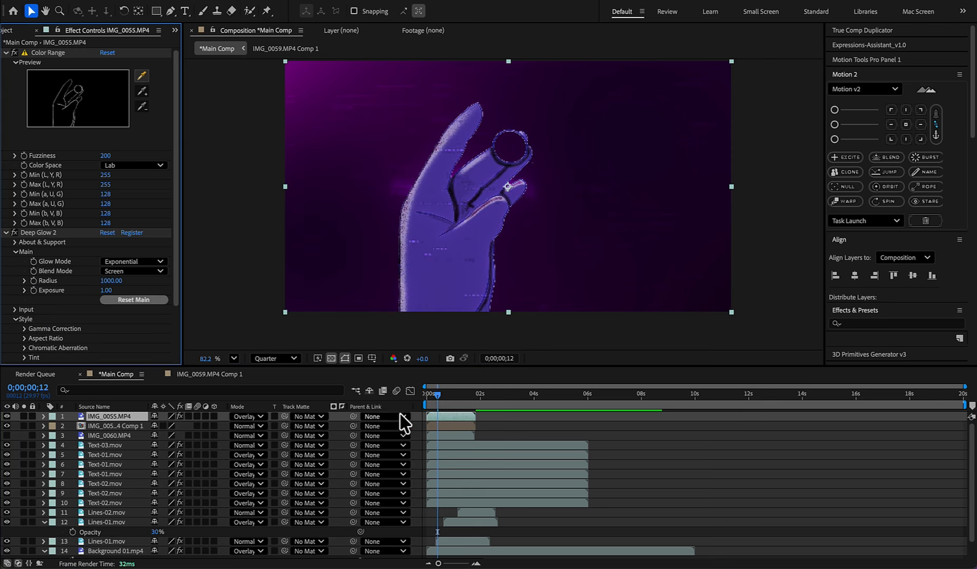
- Apply Gradient Ramp to IMG_0055 with a golden yellow start color and an orange end color
{"action": "key", "text": "ctrl+space"}
{"action": "type", "text": "gra"}
{"action": "key", "text": "Return"}
{"action": "left_click", "coordinate": [105, 302]}
{"action": "left_click", "coordinate": [792, 231]}
{"action": "left_click_drag", "start_coordinate": [573, 196], "coordinate": [633, 244]}
{"action": "left_click", "coordinate": [106, 321]}
{"action": "left_click", "coordinate": [517, 343]}
{"action": "left_click", "coordinate": [672, 261]}
- Set IMG_0055's blend mode to Normal and move its Gradient Ramp above Deep Glow 2
{"action": "left_click", "coordinate": [248, 416]}
{"action": "left_click", "coordinate": [246, 10]}
{"action": "left_click_drag", "start_coordinate": [52, 283], "coordinate": [52, 88]}
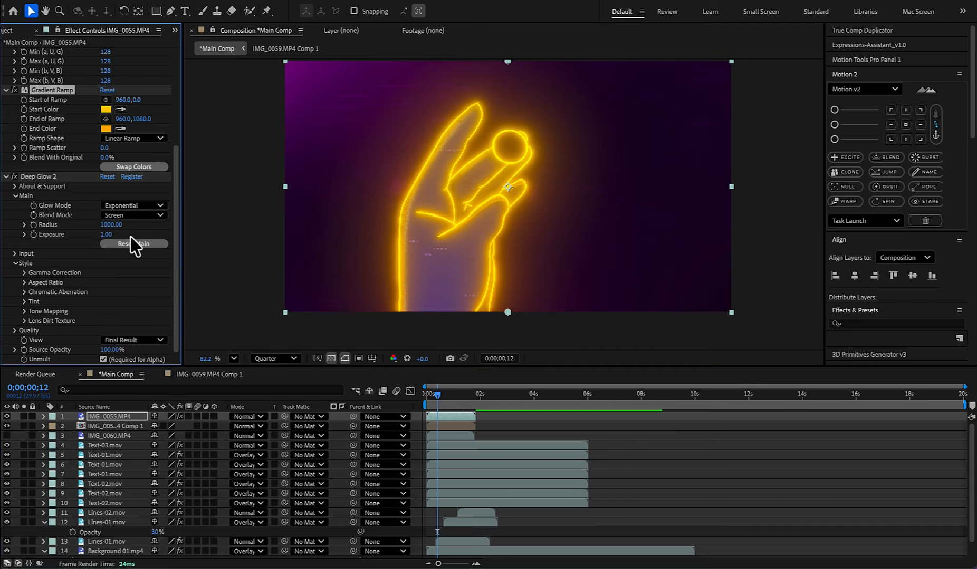
- Change the end color of IMG_0055's Gradient Ramp to a deeper orange
{"action": "left_click", "coordinate": [106, 128]}
{"action": "left_click_drag", "start_coordinate": [574, 196], "coordinate": [802, 210]}
{"action": "left_click_drag", "start_coordinate": [745, 361], "coordinate": [746, 361]}
{"action": "left_click", "coordinate": [829, 232]}
- Replace Deep Glow 2 on IMG_0055 with the Glow effect at a Glow Threshold of 67.5%, and preview it
{"action": "left_click", "coordinate": [41, 177]}
{"action": "key", "text": "Delete"}
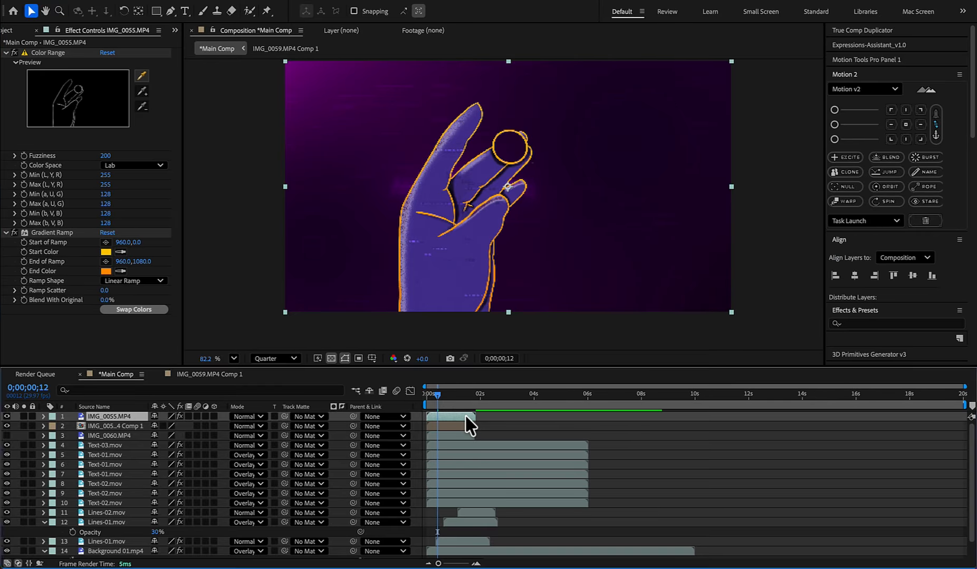
{"action": "key", "text": "ctrl+space"}
{"action": "type", "text": "glo"}
{"action": "key", "text": "Return"}
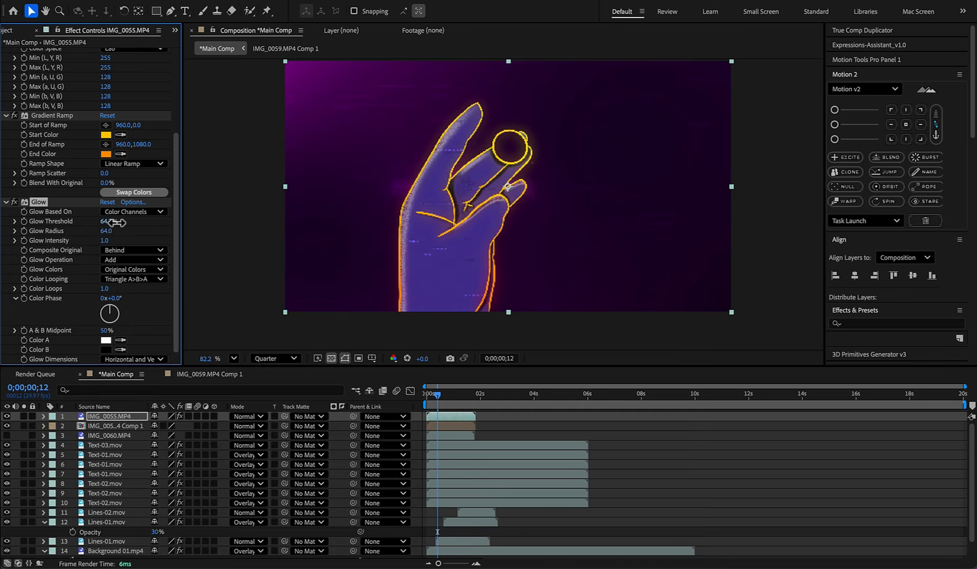
{"action": "key", "text": "space"}
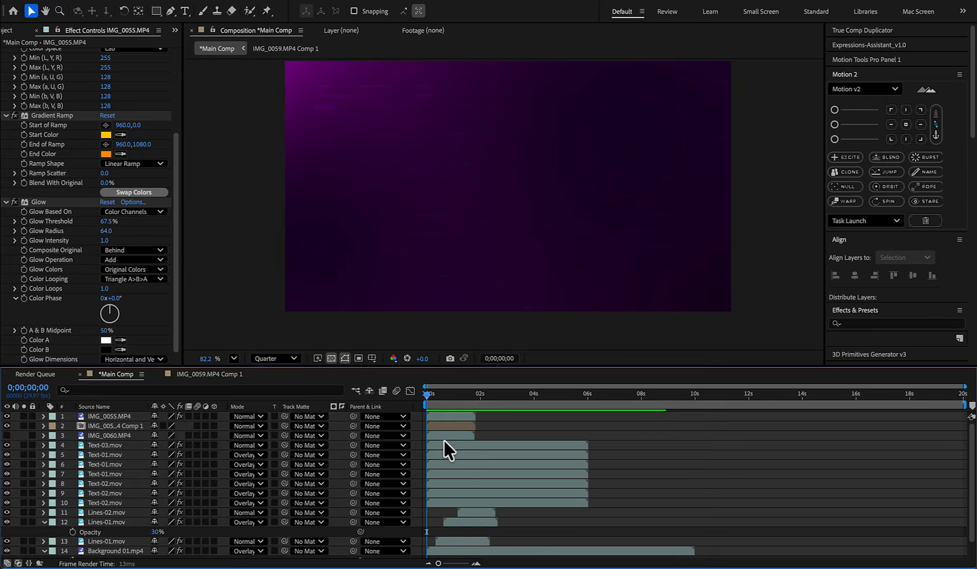
{"action": "key", "text": "space"}
- Show the title/action safe guides and reposition the IMG_0055, IMG_0059 Comp 1 and IMG_0060 layers together so the pinching fingers meet the text
{"action": "left_click", "coordinate": [458, 417]}
{"action": "left_click", "coordinate": [461, 437], "text": "shift"}
{"action": "mouse_move", "coordinate": [540, 181]}
{"action": "left_mouse_down"}
{"action": "mouse_move", "coordinate": [520, 201]}
{"action": "mouse_move", "coordinate": [537, 197]}
{"action": "left_mouse_up"}
{"action": "left_click", "coordinate": [372, 358]}
{"action": "left_click", "coordinate": [386, 376]}
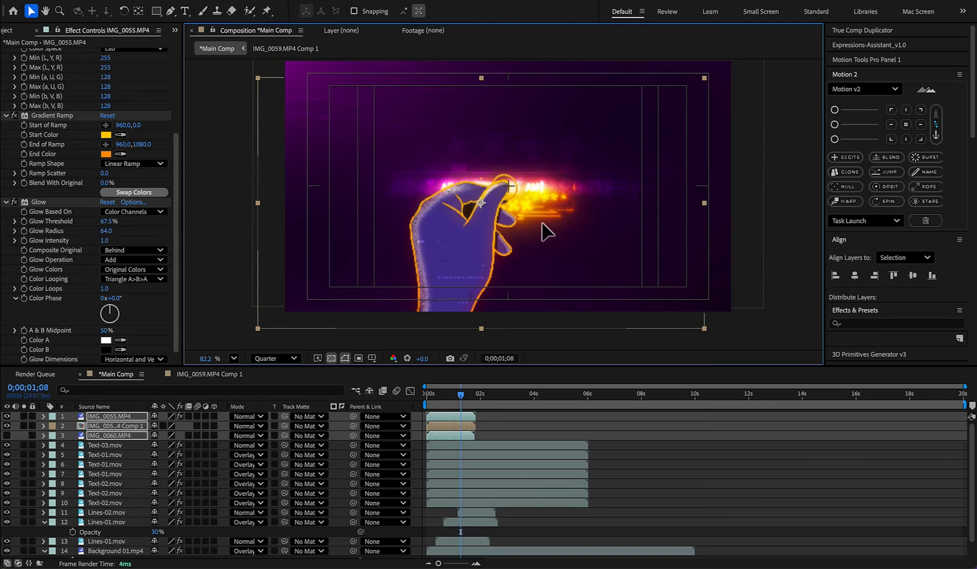
{"action": "left_click", "coordinate": [462, 395]}
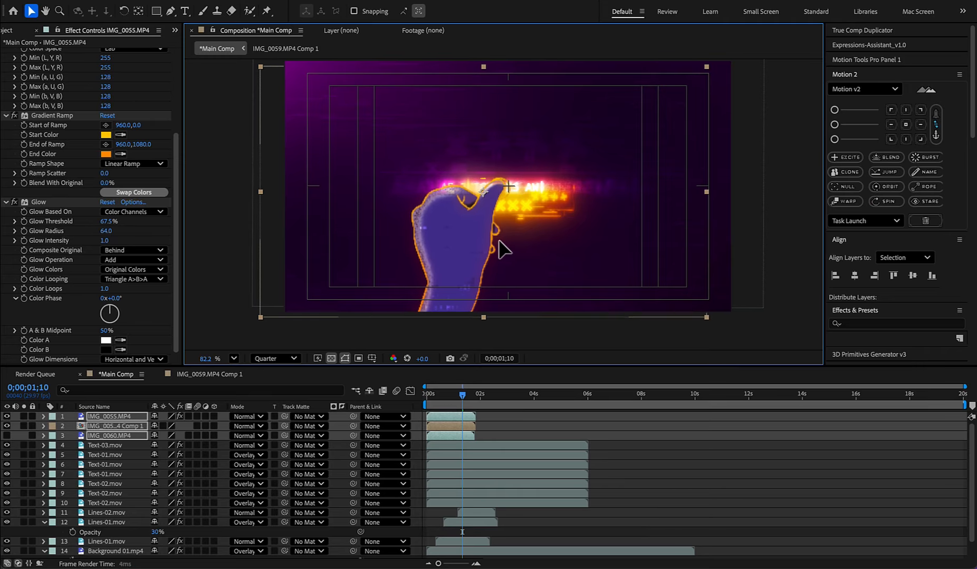
{"action": "left_click_drag", "start_coordinate": [505, 229], "coordinate": [509, 229]}
- Preview the hand from the start and set the blend mode of IMG_0059 Comp 1 to Overlay
{"action": "left_click_drag", "start_coordinate": [462, 390], "coordinate": [382, 387]}
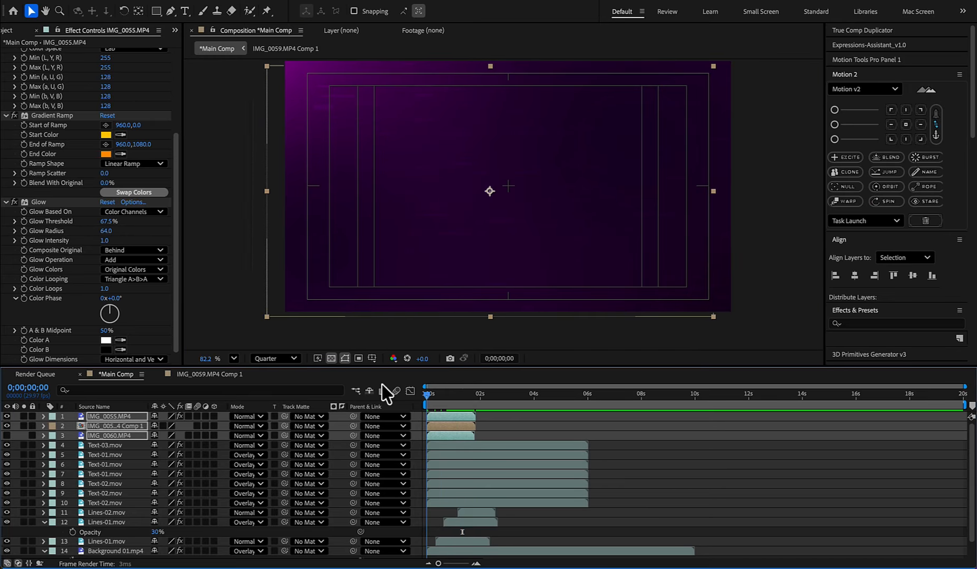
{"action": "key", "text": "space"}
{"action": "left_click", "coordinate": [457, 393]}
{"action": "left_click", "coordinate": [247, 426]}
{"action": "left_click", "coordinate": [258, 426]}
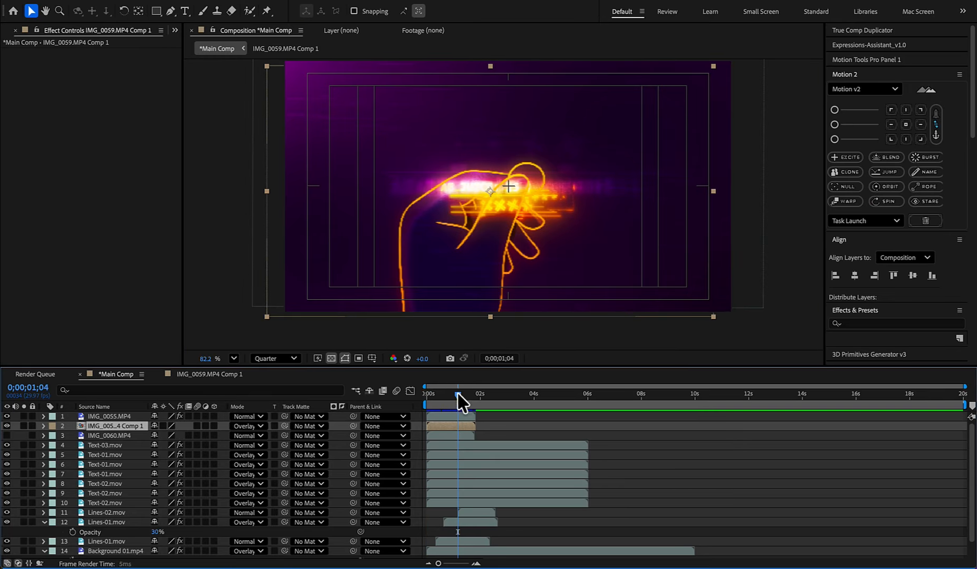
- In IMG_0059 Comp 1, duplicate Background 02 and darken the IMG_0059 hand with Hue/Saturation
{"action": "left_click", "coordinate": [462, 395]}
{"action": "double_click", "coordinate": [453, 425]}
{"action": "left_click", "coordinate": [454, 456]}
{"action": "key", "text": "ctrl+space"}
{"action": "type", "text": "hue"}
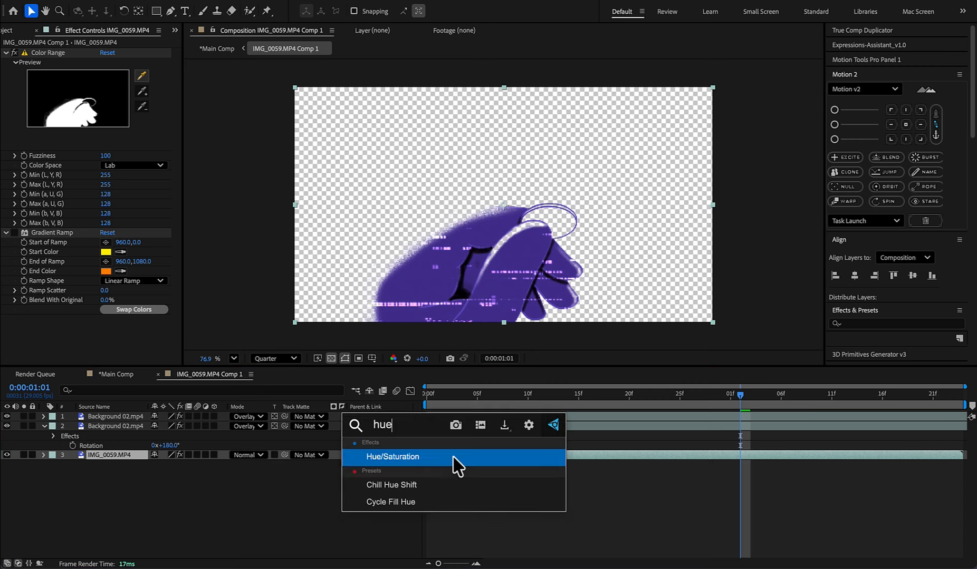
{"action": "key", "text": "Return"}
{"action": "left_click_drag", "start_coordinate": [99, 317], "coordinate": [68, 317]}
- In Main Comp, start the hand layers at about 2 seconds and place an enlarged Overlay copy of IMG_0059 Comp 1 beneath the Normal one
{"action": "key", "text": "Tab"}
{"action": "left_click", "coordinate": [515, 434]}
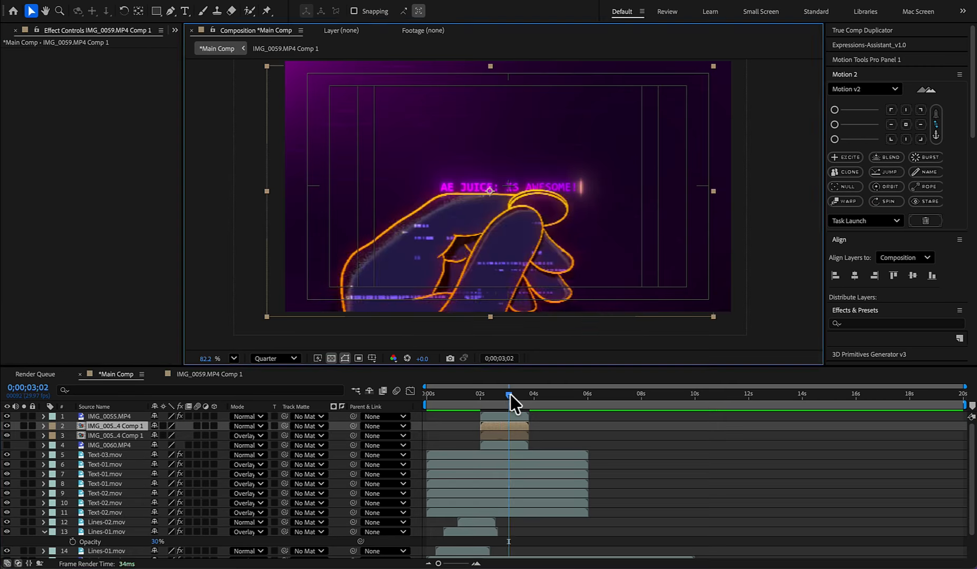
{"action": "mouse_move", "coordinate": [509, 394]}
{"action": "left_mouse_down"}
{"action": "mouse_move", "coordinate": [480, 394]}
{"action": "mouse_move", "coordinate": [491, 395]}
{"action": "left_mouse_up"}
- Apply a white Fill to the enlarged Overlay copy of IMG_0059 Comp 1
{"action": "left_click", "coordinate": [498, 436]}
{"action": "key", "text": "ctrl+space"}
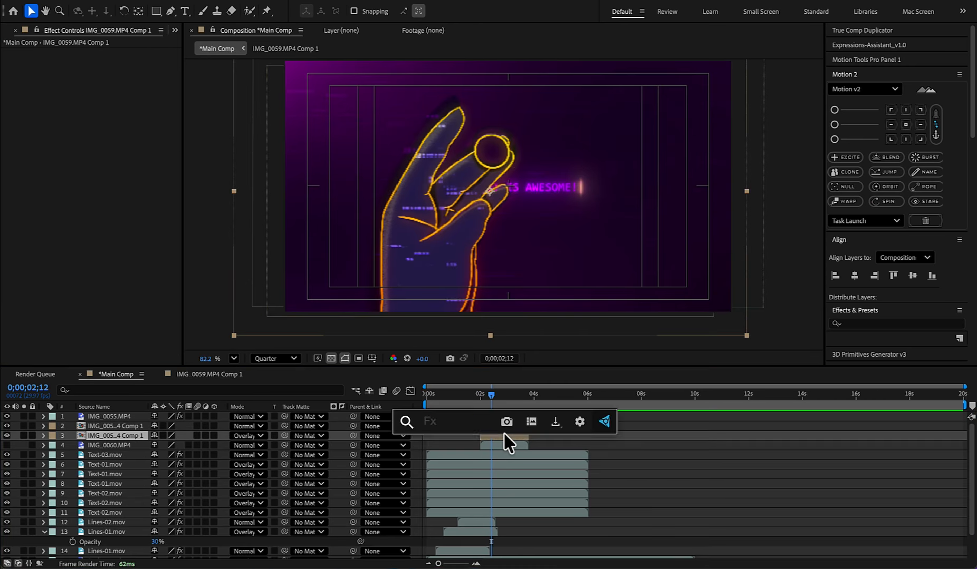
{"action": "type", "text": "fil"}
{"action": "key", "text": "Return"}
{"action": "left_click", "coordinate": [106, 82]}
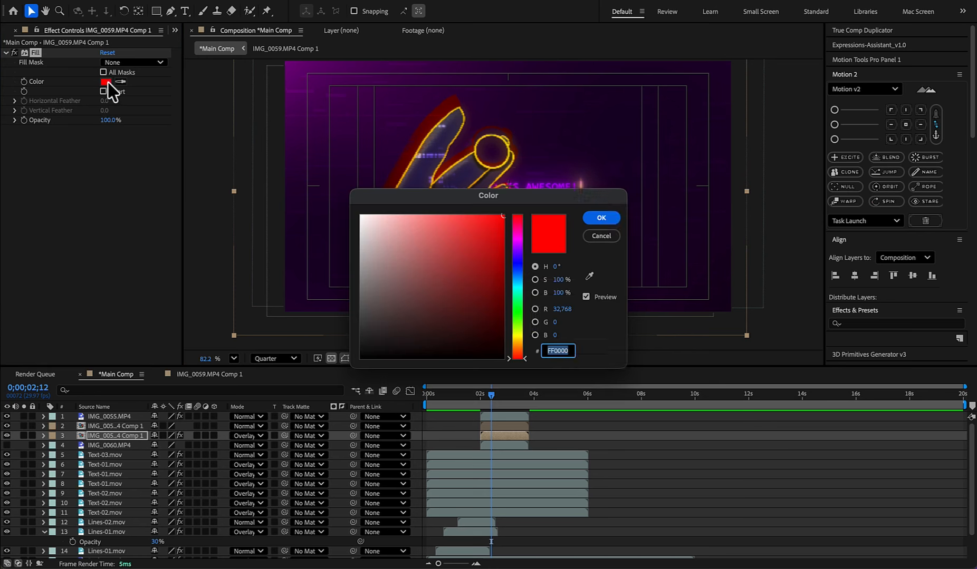
{"action": "left_click", "coordinate": [601, 218]}
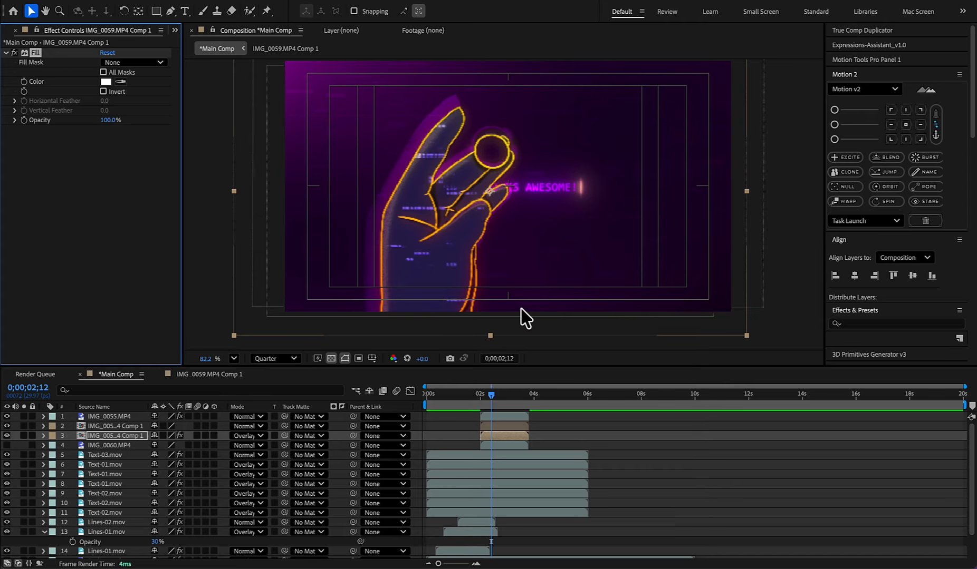
- Apply Deep Glow 2 to the Overlay copy of IMG_0059 Comp 1 and preview the glowing hand
{"action": "key", "text": "ctrl+space"}
{"action": "type", "text": "deep"}
{"action": "key", "text": "Return"}
{"action": "left_click_drag", "start_coordinate": [498, 394], "coordinate": [475, 394]}
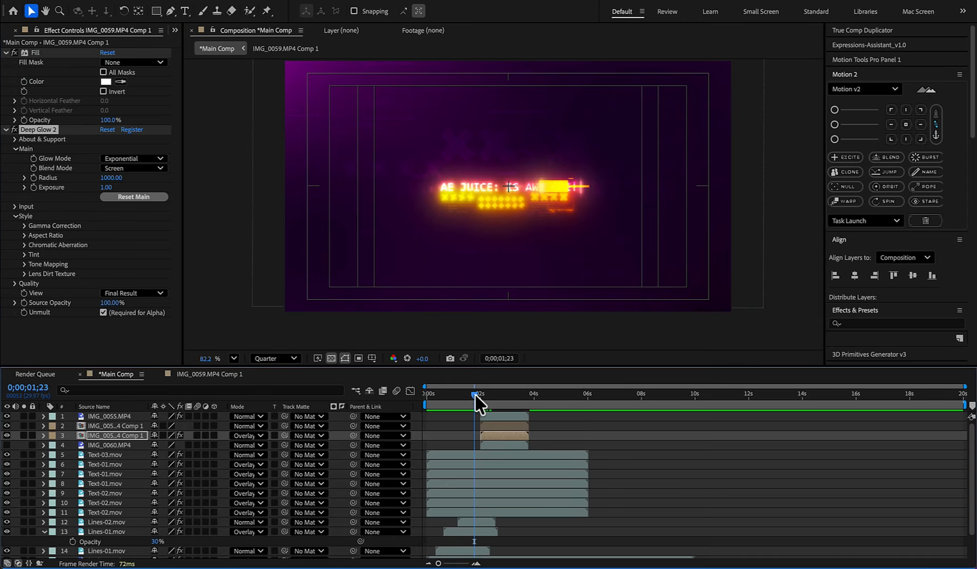
{"action": "key", "text": "space"}
{"action": "key", "text": "space"}
{"action": "key", "text": "space"}
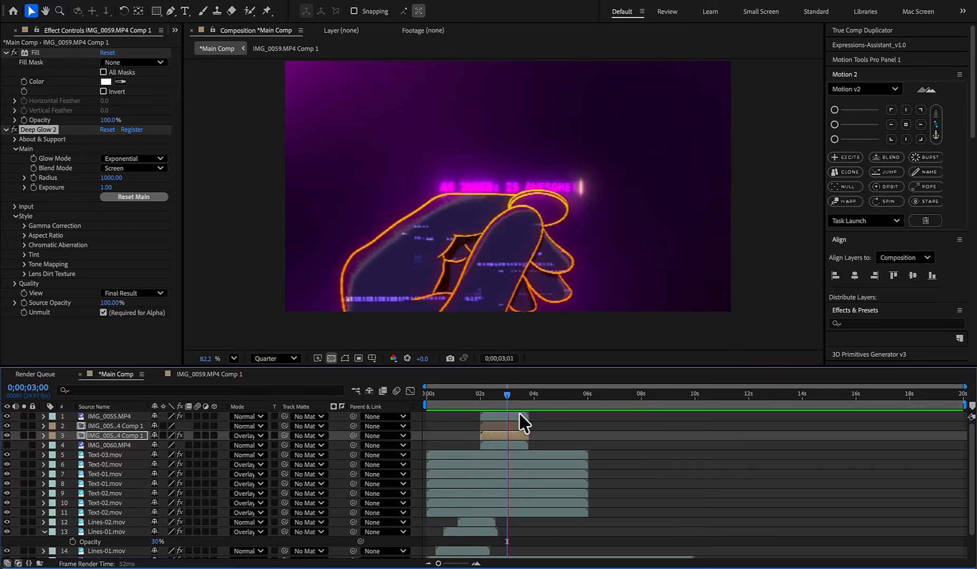
- Preview the hand animation and add Background 04.mp4 as the uppermost layer of Main Comp, starting at about 0;00;03;25
{"action": "key", "text": "space"}
{"action": "mouse_move", "coordinate": [518, 397]}
{"action": "left_mouse_down"}
{"action": "mouse_move", "coordinate": [490, 401]}
{"action": "mouse_move", "coordinate": [504, 397]}
{"action": "left_mouse_up"}
{"action": "key", "text": "space"}
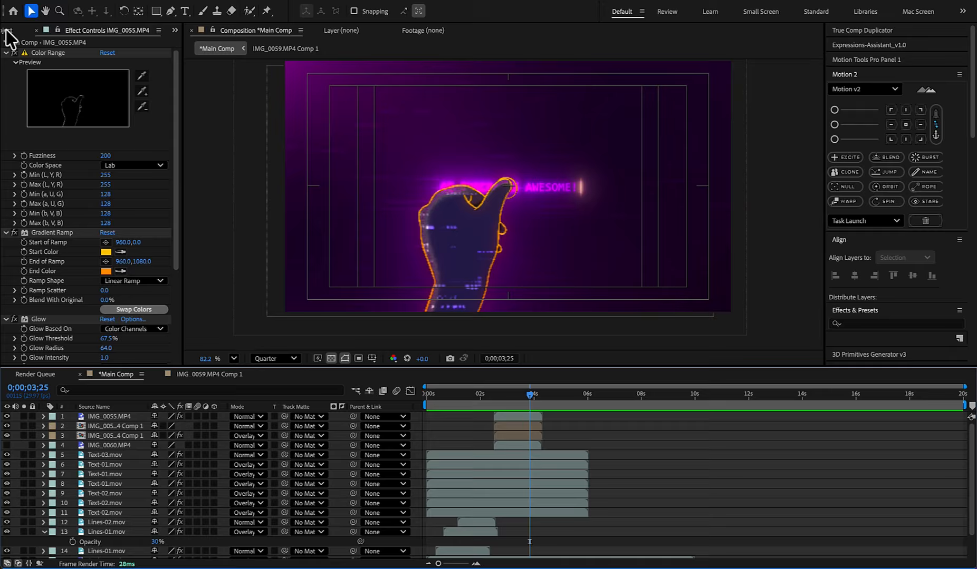
{"action": "left_click", "coordinate": [7, 31]}
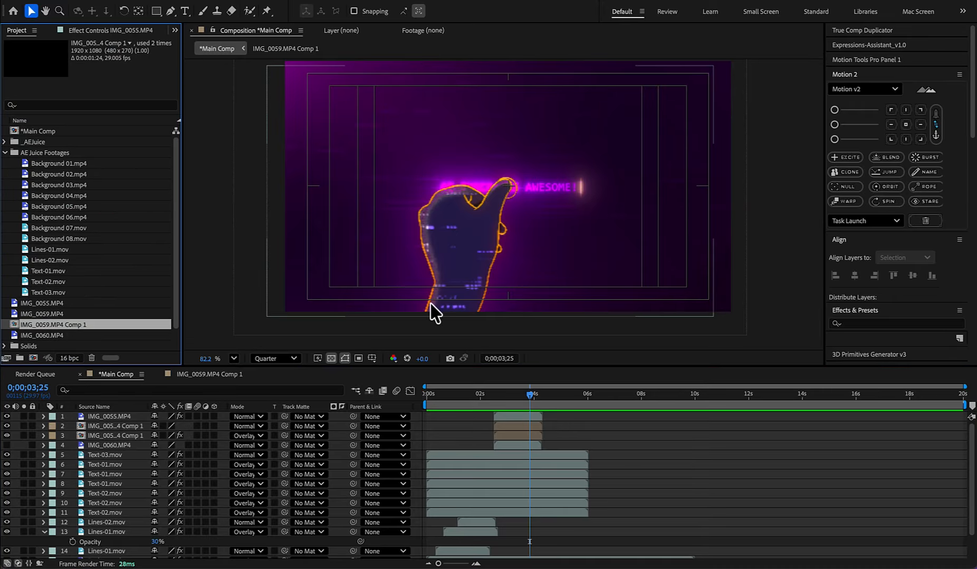
{"action": "left_click", "coordinate": [76, 197]}
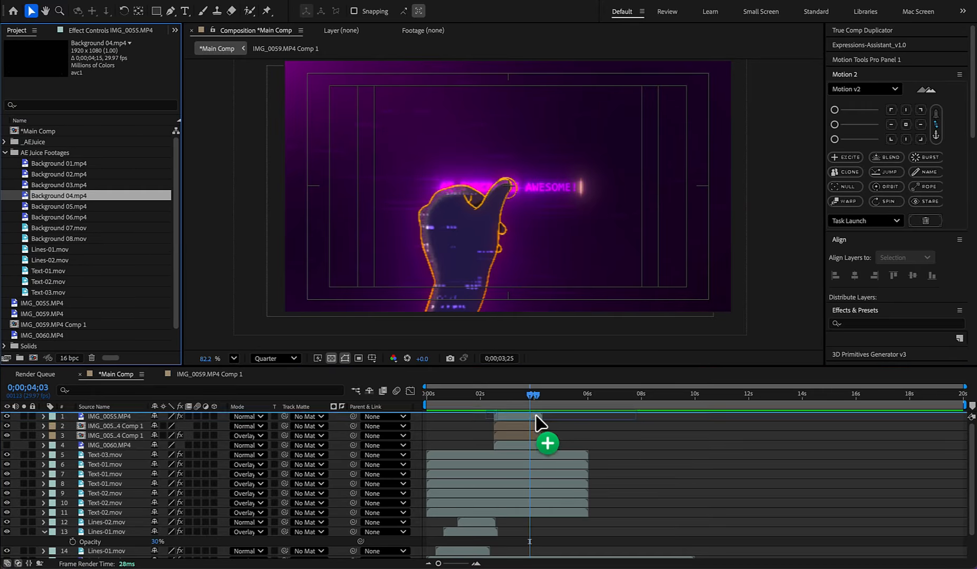
{"action": "left_click_drag", "start_coordinate": [535, 419], "coordinate": [537, 420]}
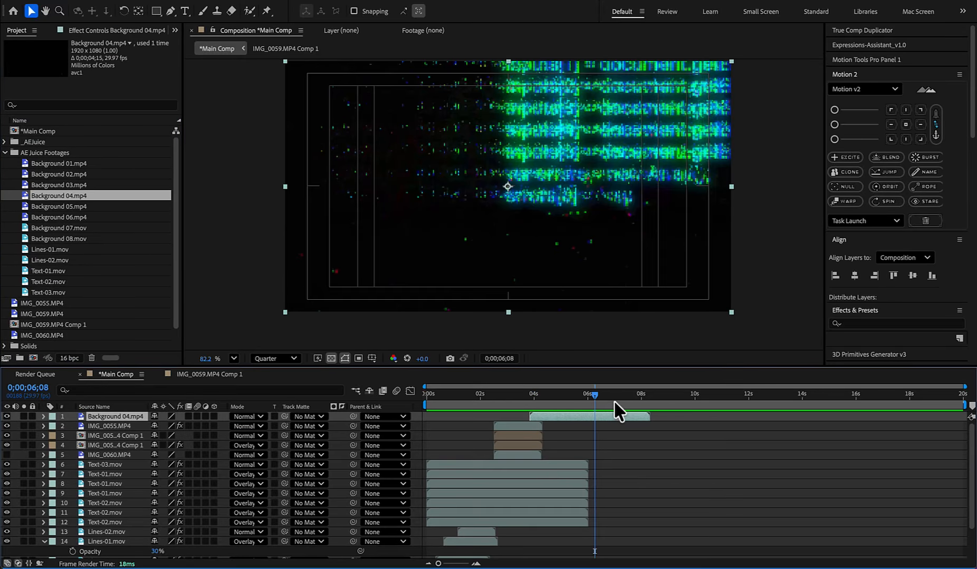
- Key out the black of Background 04.mp4 with Color Range at Fuzziness 200 and preview the result
{"action": "key", "text": "ctrl+space"}
{"action": "type", "text": "color r"}
{"action": "key", "text": "Return"}
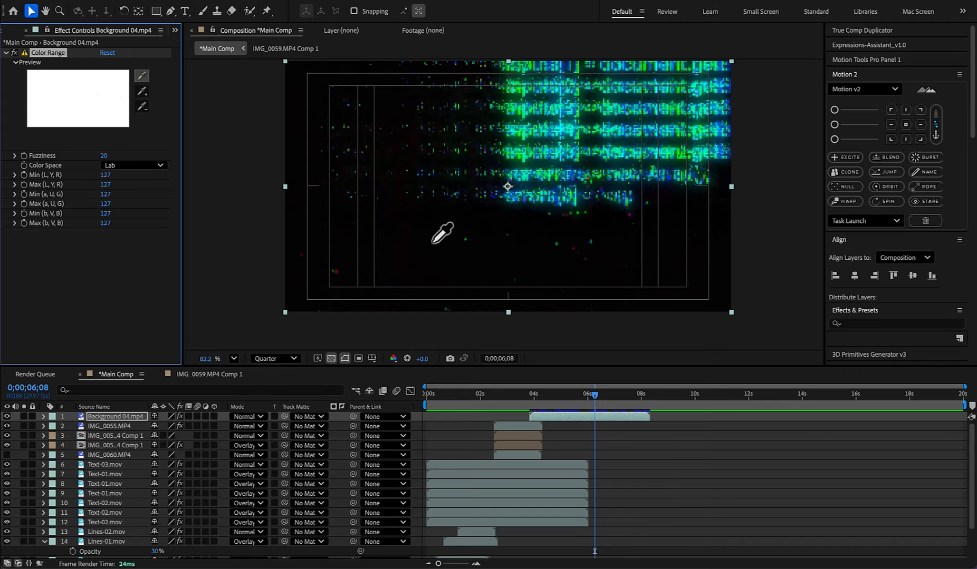
{"action": "left_click", "coordinate": [433, 243]}
{"action": "left_click_drag", "start_coordinate": [102, 157], "coordinate": [346, 150]}
{"action": "left_click_drag", "start_coordinate": [542, 394], "coordinate": [522, 394]}
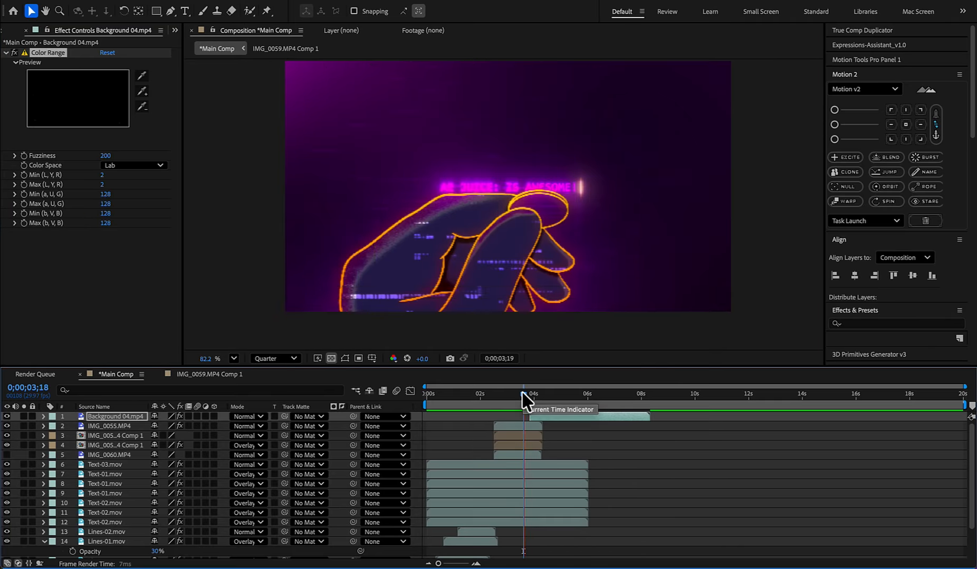
{"action": "key", "text": "space"}
- Add Background 06.mp4 above Background 04.mp4, starting at the same time, and play it back
{"action": "left_click", "coordinate": [8, 30]}
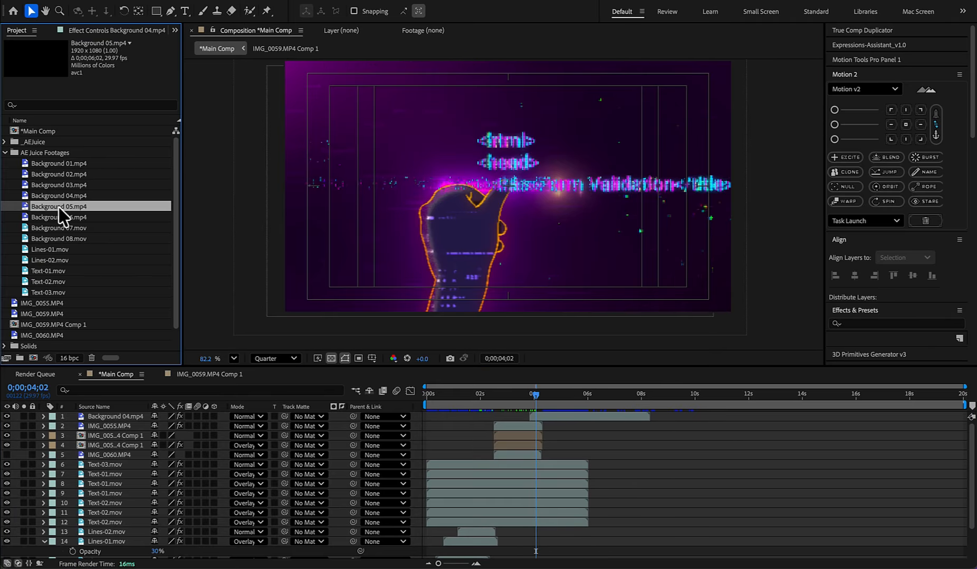
{"action": "left_click_drag", "start_coordinate": [60, 216], "coordinate": [529, 393]}
{"action": "key", "text": "space"}
{"action": "key", "text": "space"}
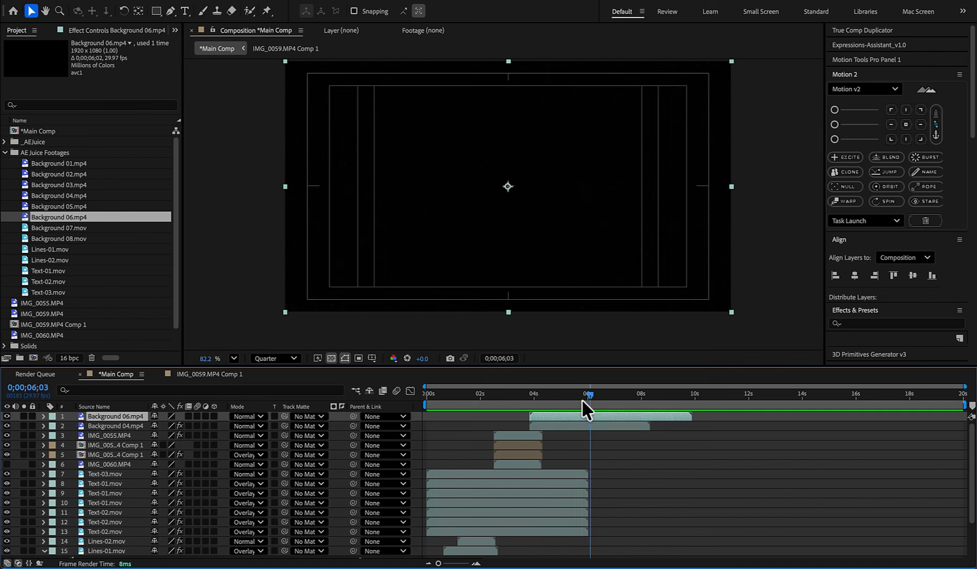
- Key out the black of Background 06.mp4 with the Color Range effect at Fuzziness 200
{"action": "key", "text": "ctrl+space"}
{"action": "type", "text": "color"}
{"action": "key", "text": "Return"}
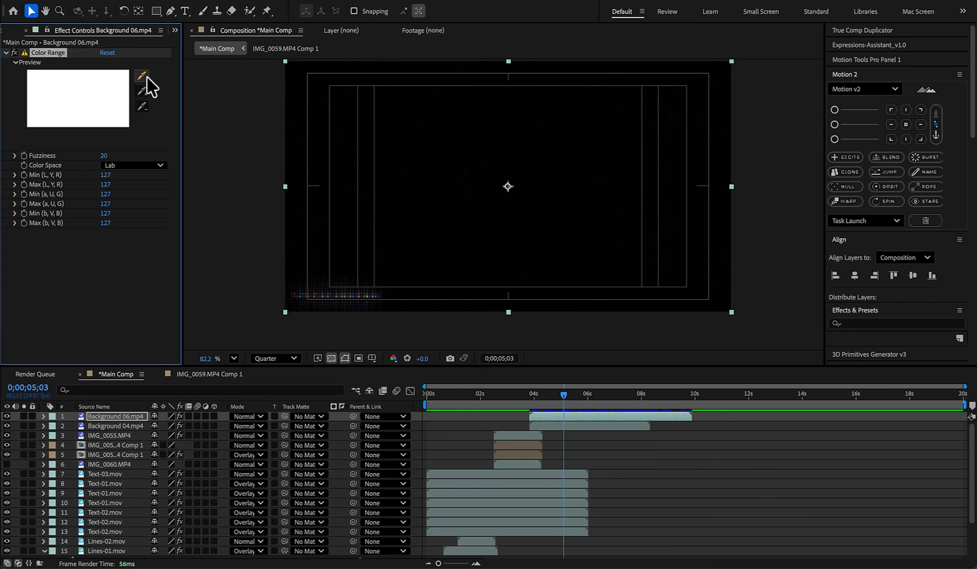
{"action": "left_click", "coordinate": [143, 76]}
{"action": "left_click", "coordinate": [401, 221]}
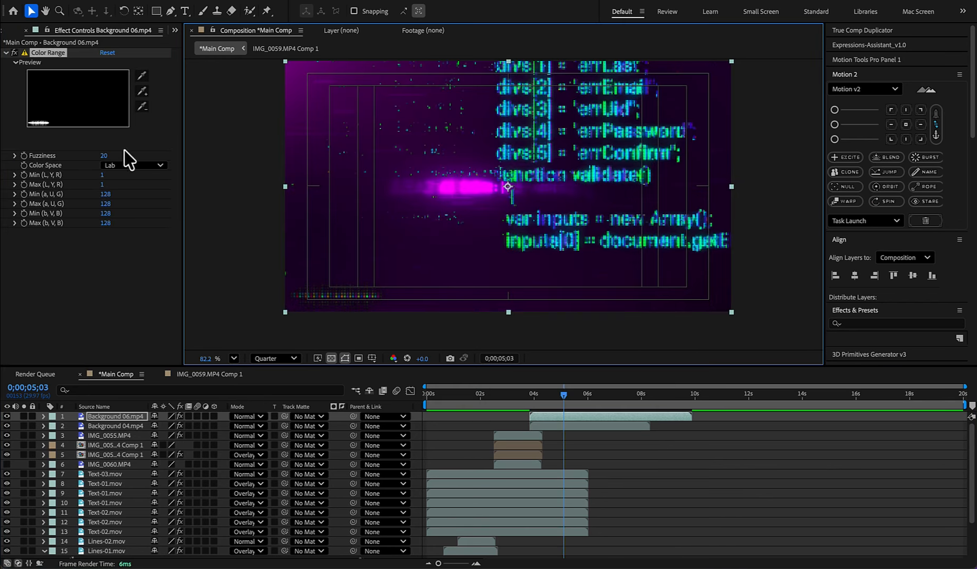
{"action": "left_click_drag", "start_coordinate": [570, 397], "coordinate": [602, 396]}
- Add Background 07.mov and Background 08.mov above the other layers, both starting at about 0;00;03;25, and preview the transition
{"action": "left_click", "coordinate": [7, 30]}
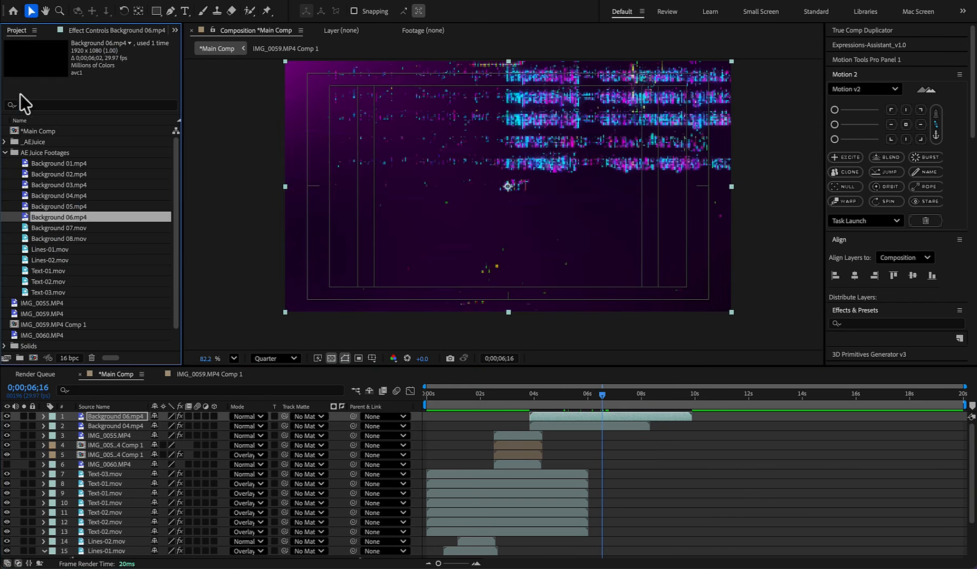
{"action": "left_click", "coordinate": [53, 228]}
{"action": "left_click_drag", "start_coordinate": [53, 228], "coordinate": [559, 413]}
{"action": "left_click", "coordinate": [528, 395]}
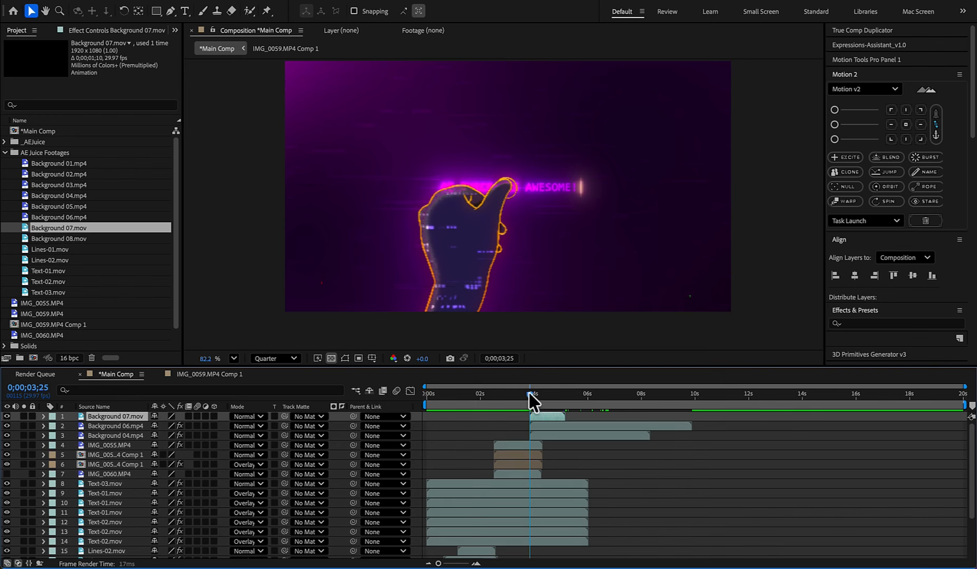
{"action": "key", "text": "space"}
{"action": "mouse_move", "coordinate": [533, 395]}
{"action": "left_mouse_down"}
{"action": "mouse_move", "coordinate": [548, 394]}
{"action": "mouse_move", "coordinate": [530, 394]}
{"action": "left_mouse_up"}
{"action": "left_click_drag", "start_coordinate": [58, 239], "coordinate": [519, 417]}
{"action": "key", "text": "space"}
{"action": "left_click", "coordinate": [526, 394]}
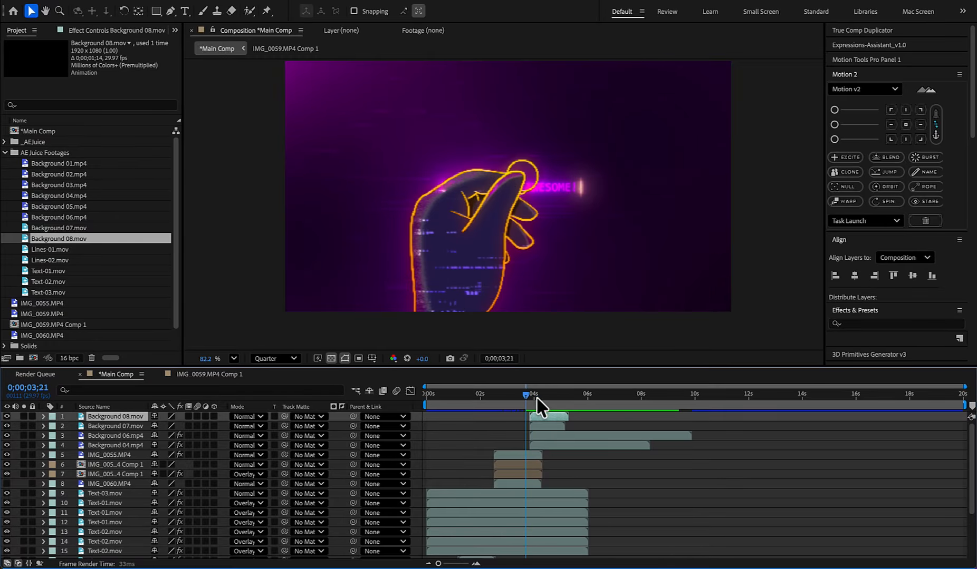
{"action": "key", "text": "space"}
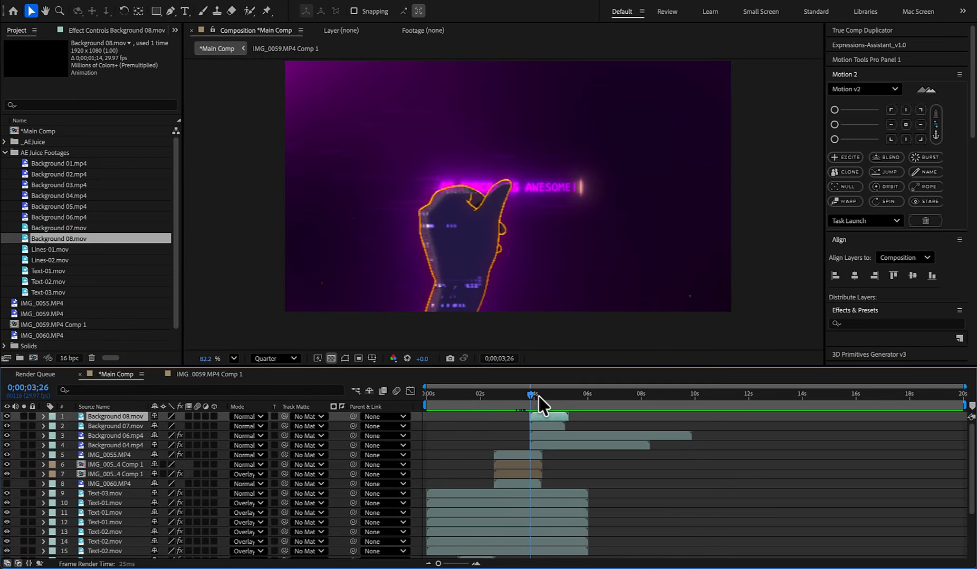
- Duplicate the dark purple solid, place the copy directly beneath Background 04.mp4, start it at about 0;00;03;25 and preview
{"action": "scroll", "coordinate": [540, 501], "scroll_direction": "down", "scroll_amount": 3}
{"action": "left_click", "coordinate": [543, 551]}
{"action": "key", "text": "ctrl+d"}
{"action": "left_click_drag", "start_coordinate": [115, 544], "coordinate": [126, 450]}
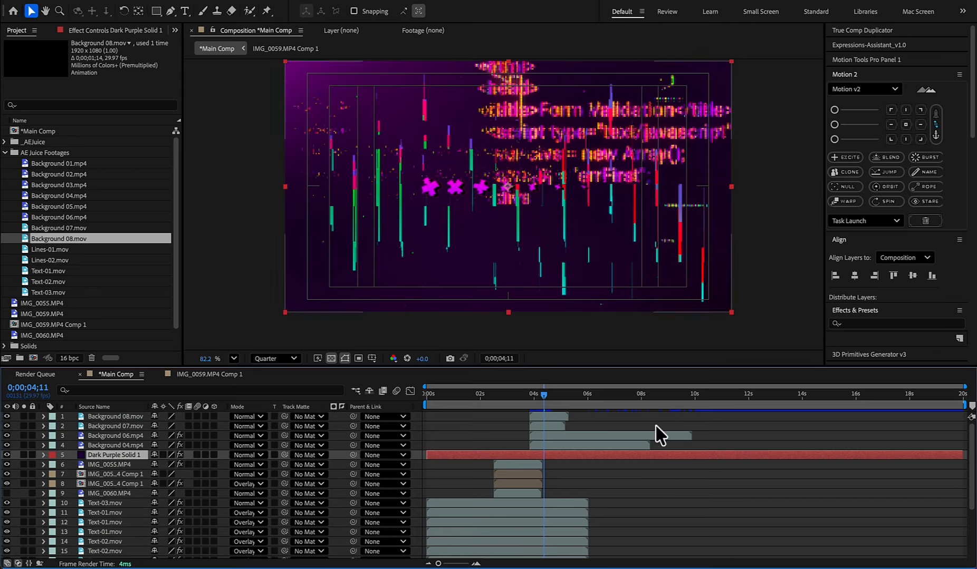
{"action": "left_click_drag", "start_coordinate": [544, 395], "coordinate": [530, 395]}
{"action": "key", "text": "["}
{"action": "left_click", "coordinate": [504, 395]}
{"action": "key", "text": "space"}
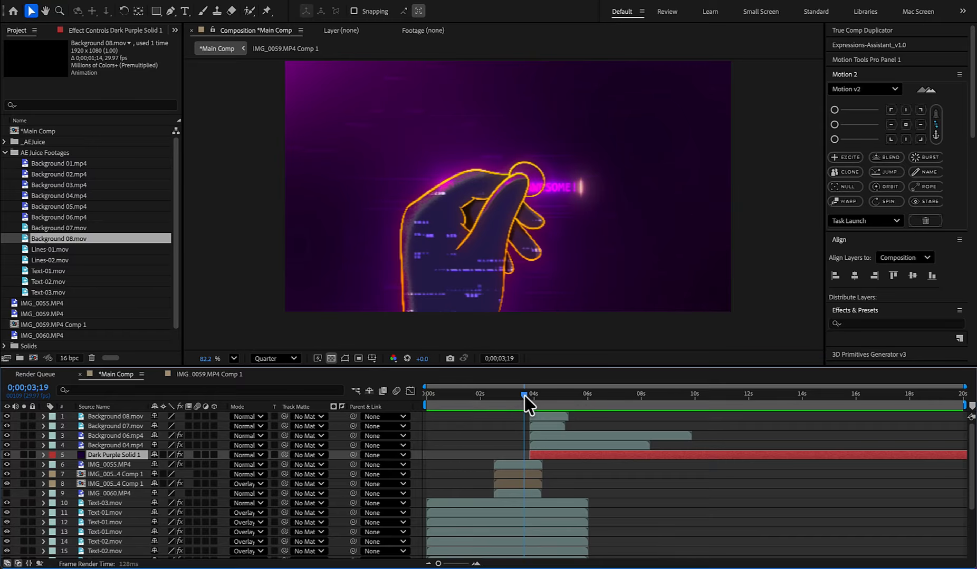
- Apply a white Fill to Background 04.mp4 and set its blend mode to Overlay
{"action": "left_click", "coordinate": [547, 448]}
{"action": "key", "text": "ctrl+space"}
{"action": "type", "text": "fill"}
{"action": "key", "text": "Return"}
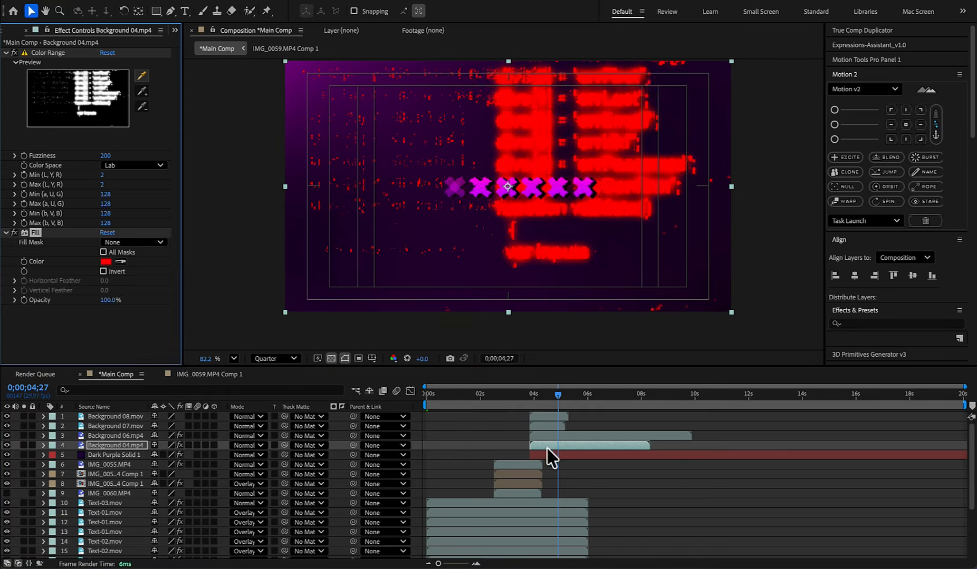
{"action": "left_click", "coordinate": [105, 262]}
{"action": "left_click", "coordinate": [360, 215]}
{"action": "left_click", "coordinate": [601, 218]}
{"action": "left_click", "coordinate": [248, 446]}
{"action": "left_click", "coordinate": [288, 246]}
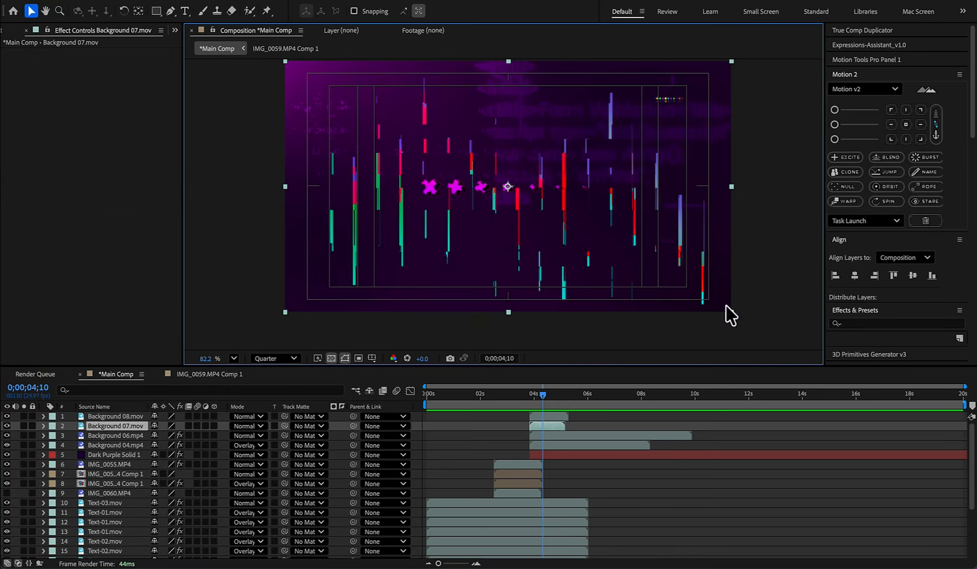
- Scale Background 07.mov down to about half size near the frame centre and apply a yellow-to-orange (FF8600) Gradient Ramp
{"action": "left_click", "coordinate": [543, 394]}
{"action": "left_click_drag", "start_coordinate": [562, 208], "coordinate": [554, 207]}
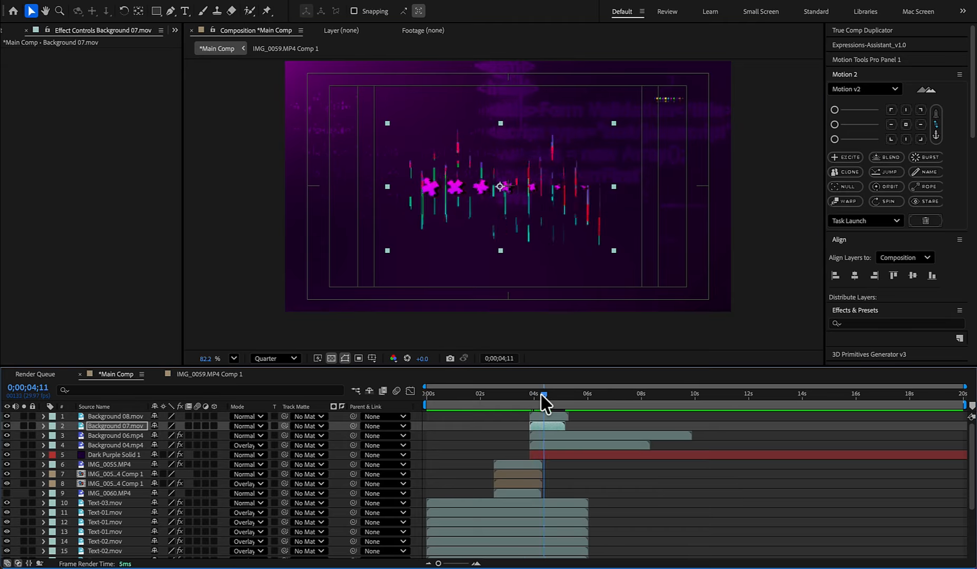
{"action": "key", "text": "ctrl+space"}
{"action": "type", "text": "fill"}
{"action": "key", "text": "Return"}
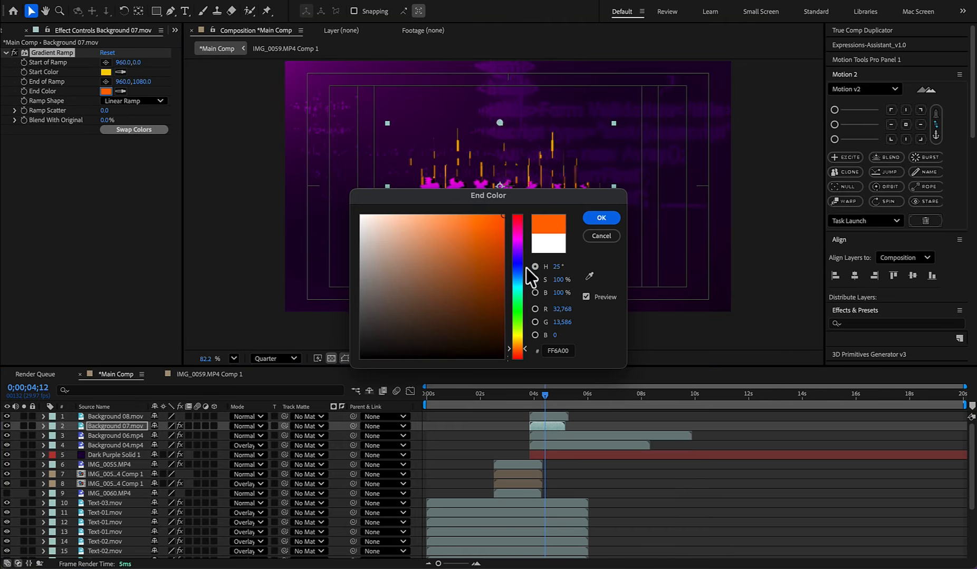
{"action": "left_click_drag", "start_coordinate": [532, 196], "coordinate": [748, 234]}
{"action": "left_click", "coordinate": [733, 386]}
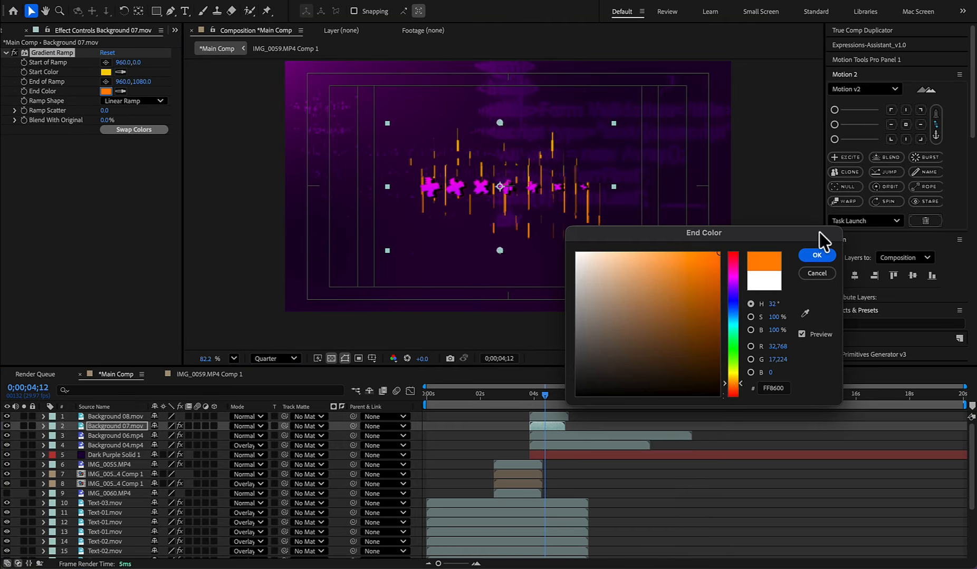
{"action": "left_click", "coordinate": [817, 256]}
- Apply Deep Glow 2 to Background 07.mov and check the glowing lines
{"action": "key", "text": "ctrl+space"}
{"action": "type", "text": "de"}
{"action": "key", "text": "Return"}
{"action": "mouse_move", "coordinate": [545, 395]}
{"action": "left_mouse_down"}
{"action": "mouse_move", "coordinate": [526, 394]}
{"action": "mouse_move", "coordinate": [555, 396]}
{"action": "left_mouse_up"}
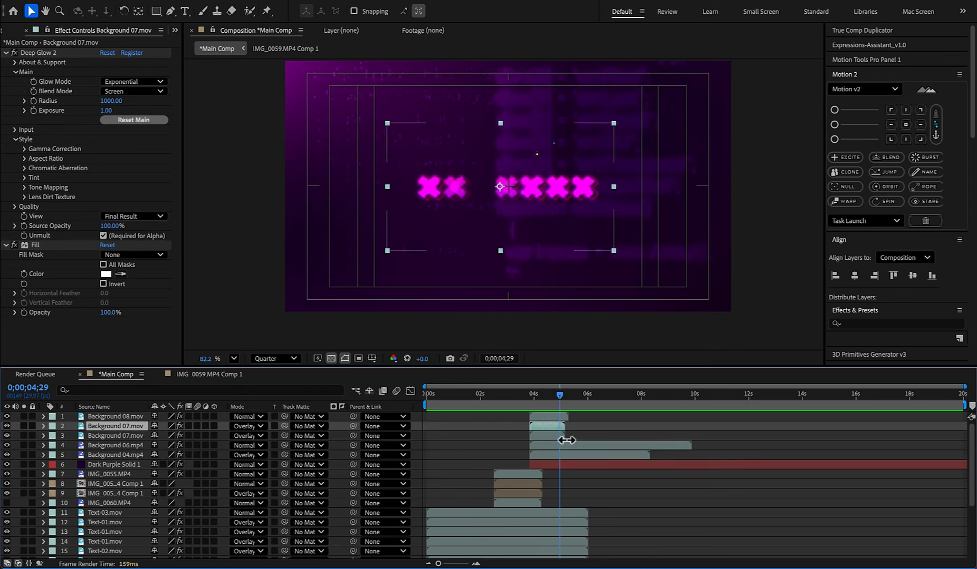
- Move Background 04.mp4 to the front of the layer stack, end the work area at about 0;00;06;06 and preview the animation
{"action": "left_click", "coordinate": [103, 416]}
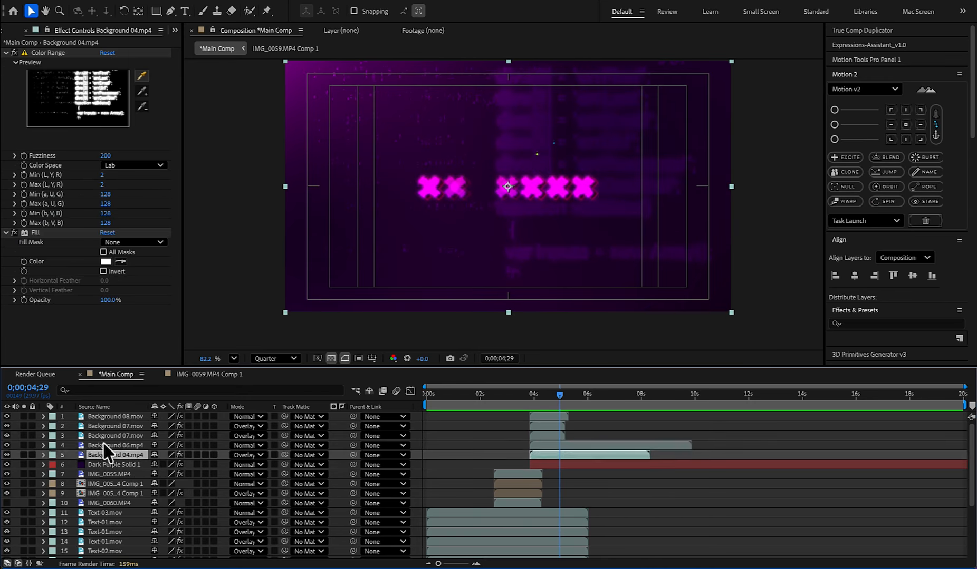
{"action": "left_click_drag", "start_coordinate": [558, 394], "coordinate": [530, 397]}
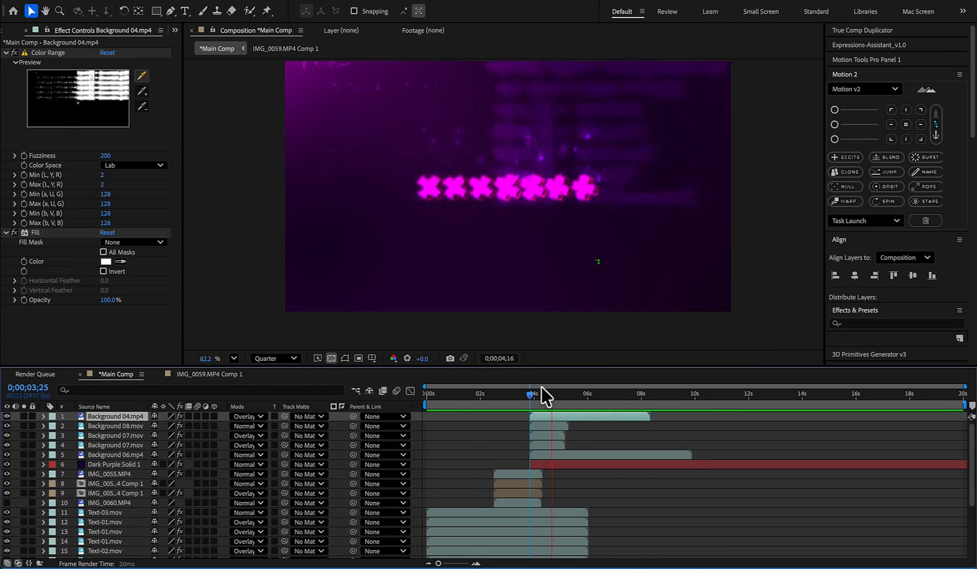
{"action": "key", "text": "n"}
{"action": "key", "text": "space"}
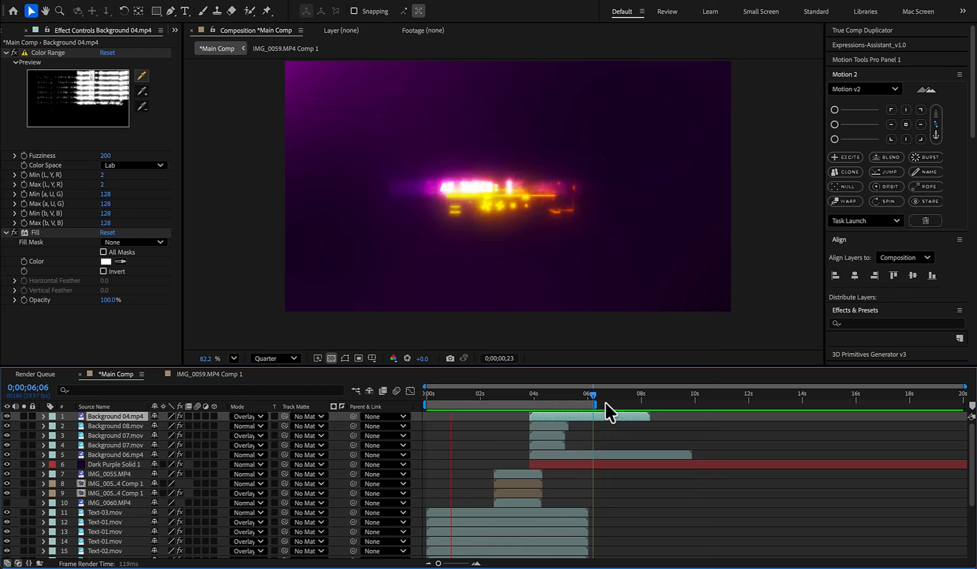
- Create a comp-sized black (000000) solid starting at 0;00;05;07 and move Background 06.mp4 above it
{"action": "left_click", "coordinate": [580, 439]}
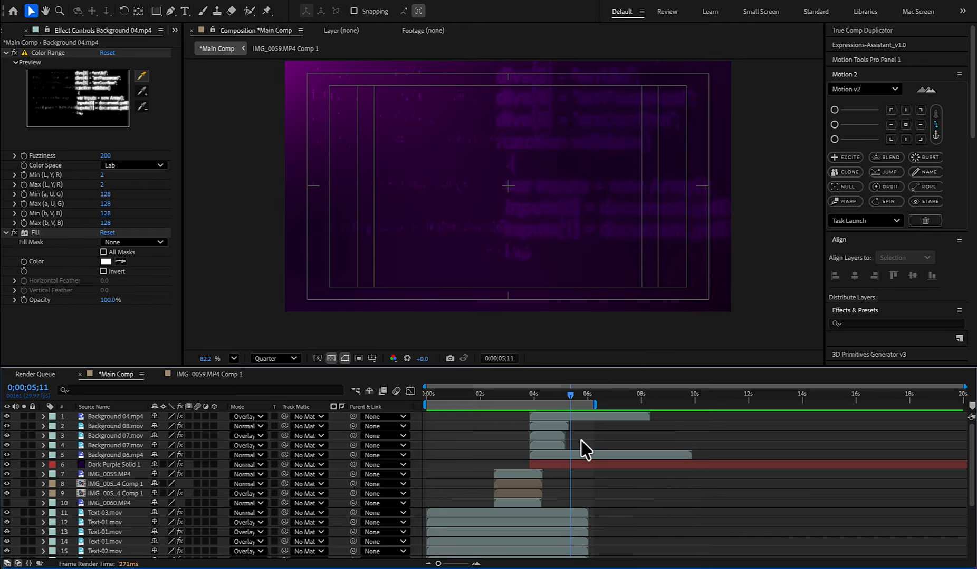
{"action": "key", "text": "ctrl+y"}
{"action": "left_click", "coordinate": [481, 368]}
{"action": "type", "text": "000000"}
{"action": "left_click", "coordinate": [609, 218]}
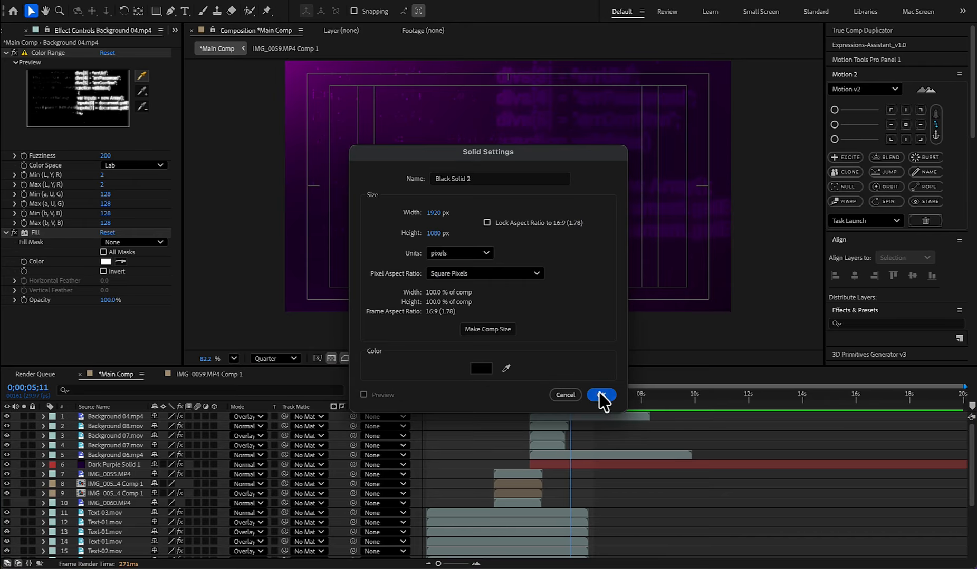
{"action": "left_click", "coordinate": [602, 395]}
{"action": "key", "text": "["}
{"action": "left_click_drag", "start_coordinate": [571, 396], "coordinate": [566, 398]}
{"action": "key", "text": "["}
{"action": "left_click", "coordinate": [558, 466]}
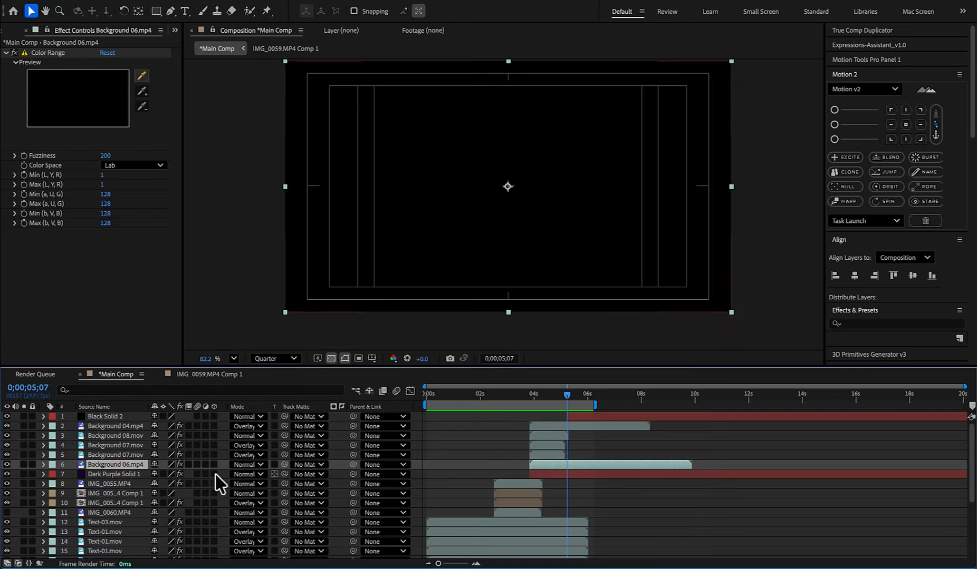
{"action": "left_click_drag", "start_coordinate": [102, 416], "coordinate": [103, 414]}
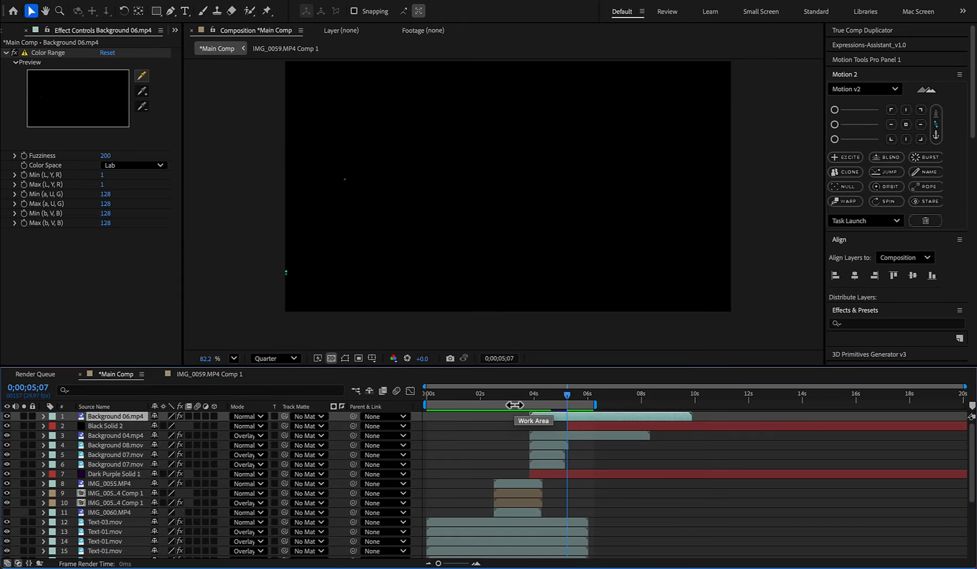